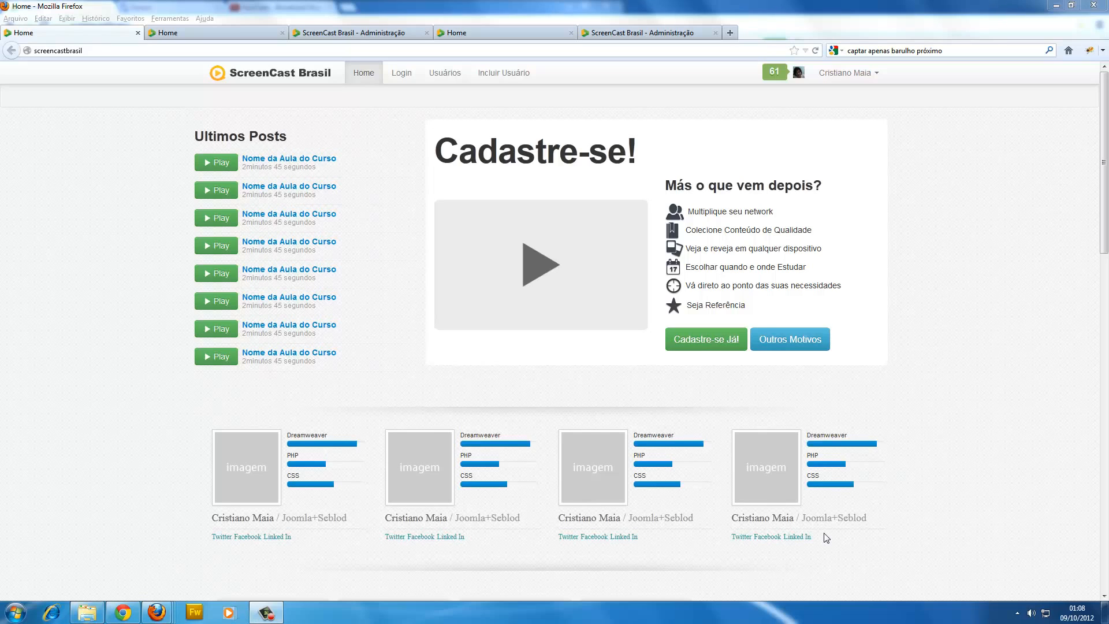
Examine the user cards on the home page, including their images, names and Dreamweaver, PHP and CSS skill bars.
{"action": "left_click_drag", "start_coordinate": [825, 540], "coordinate": [196, 438]}
{"action": "left_click", "coordinate": [193, 435]}
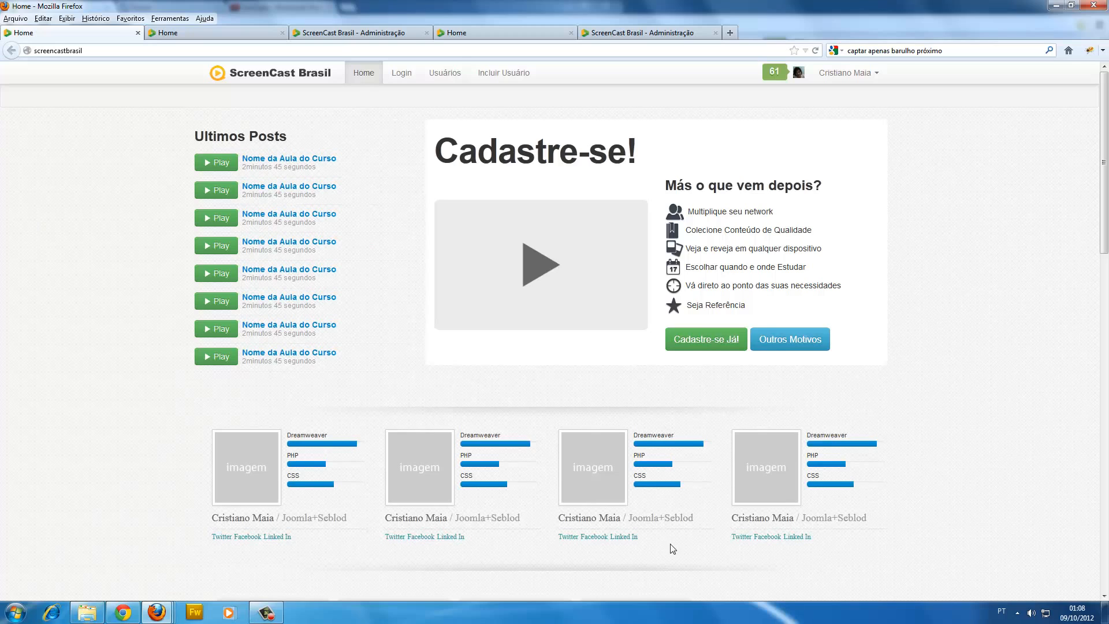
{"action": "left_click_drag", "start_coordinate": [644, 535], "coordinate": [545, 474]}
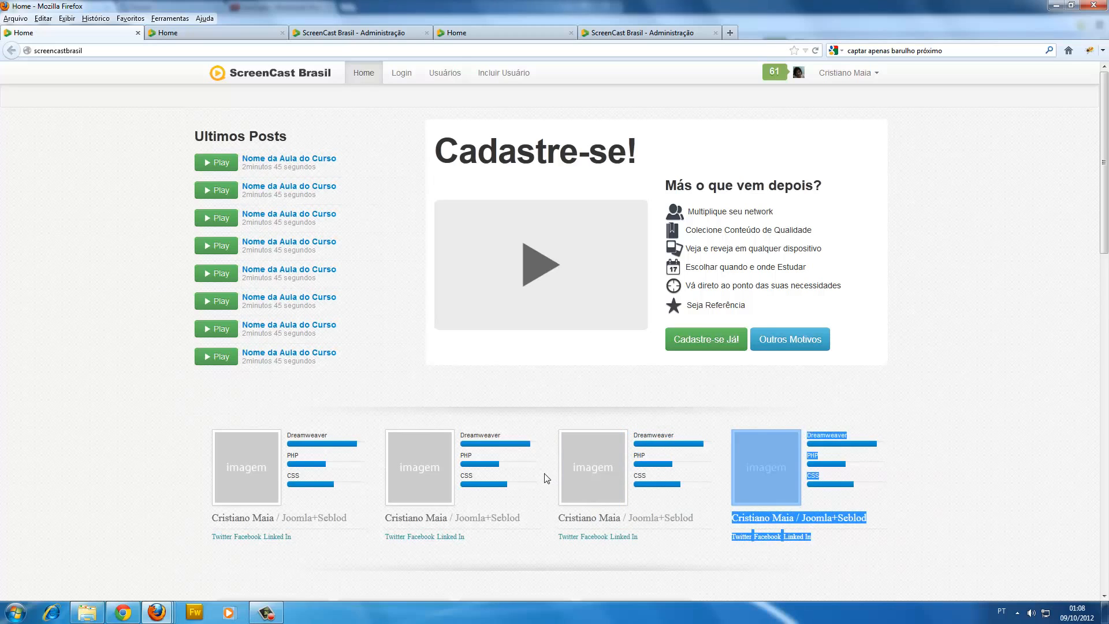
{"action": "left_click", "coordinate": [545, 475]}
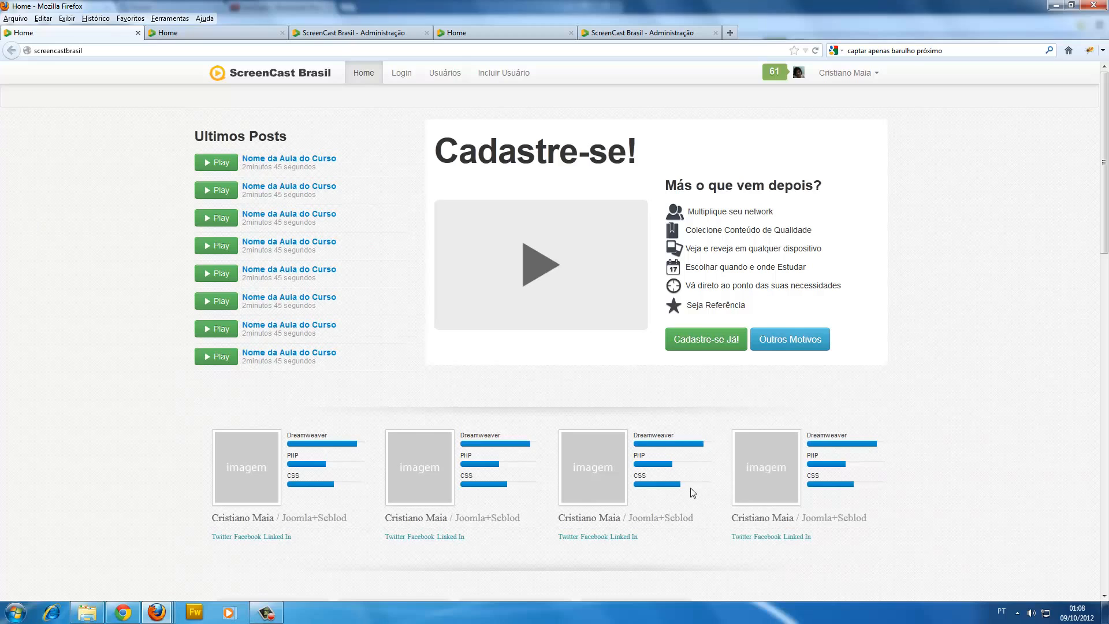
{"action": "left_click_drag", "start_coordinate": [687, 491], "coordinate": [633, 424]}
{"action": "left_click", "coordinate": [634, 425]}
{"action": "left_click_drag", "start_coordinate": [632, 432], "coordinate": [652, 446]}
{"action": "left_click", "coordinate": [678, 430]}
{"action": "left_click", "coordinate": [645, 453]}
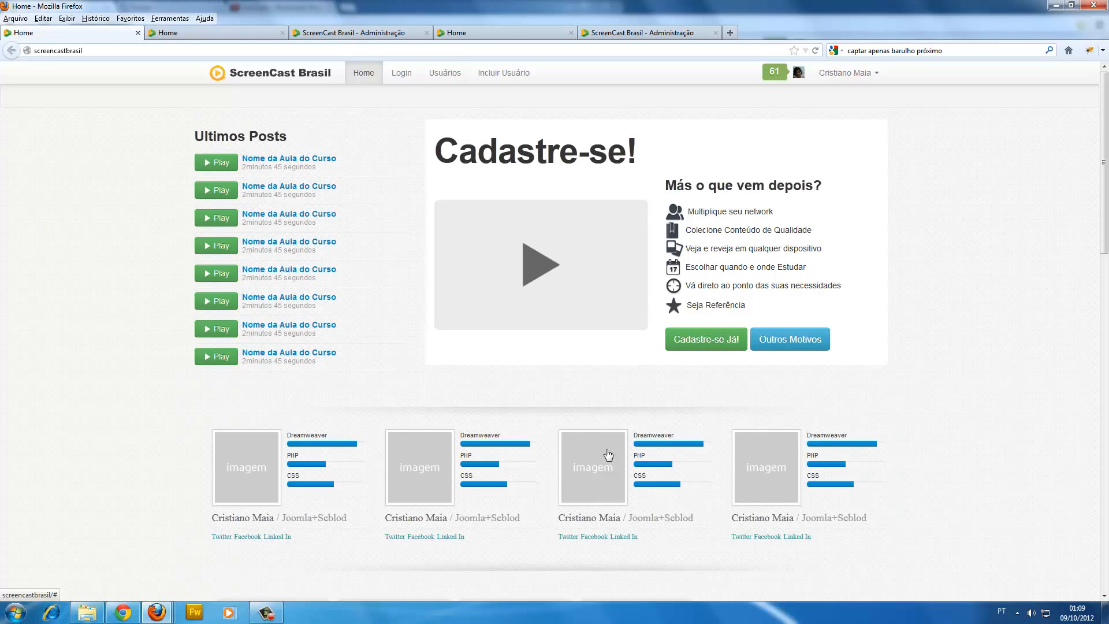
Bring up the two administration windows showing the Qulificacao and User content type editors, clearing the site windows away.
{"action": "left_click", "coordinate": [1057, 6]}
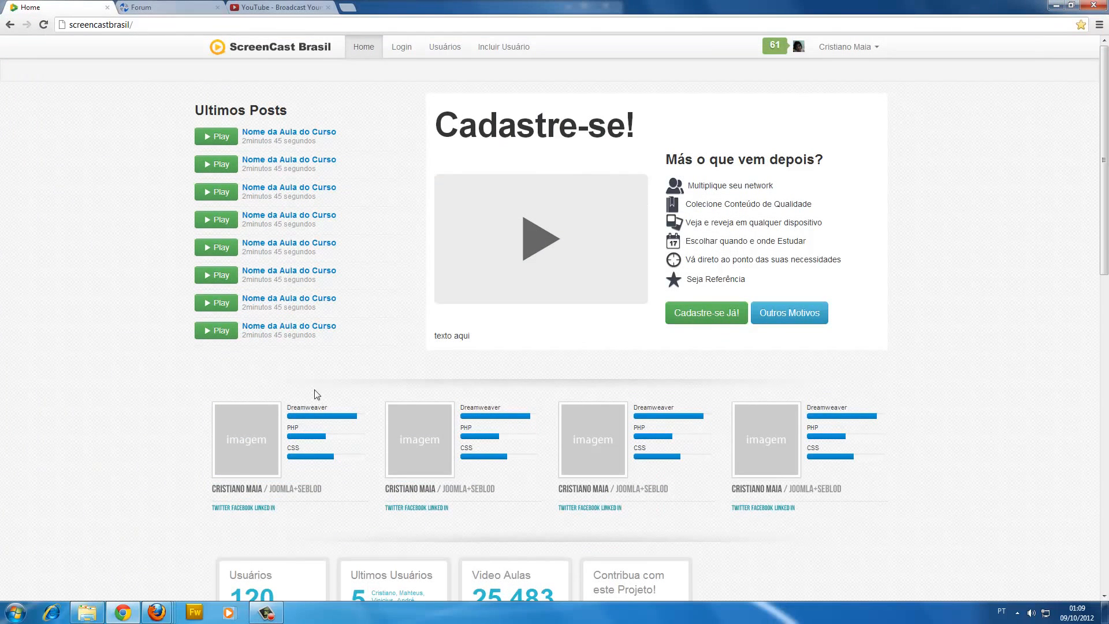
{"action": "left_click", "coordinate": [162, 611]}
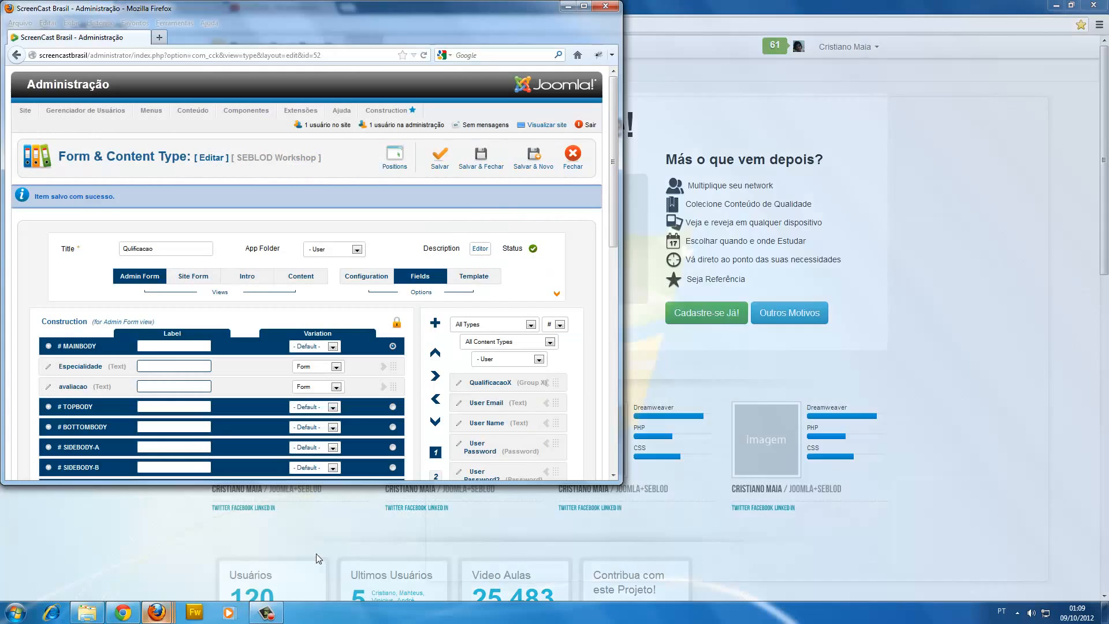
{"action": "left_click", "coordinate": [326, 546]}
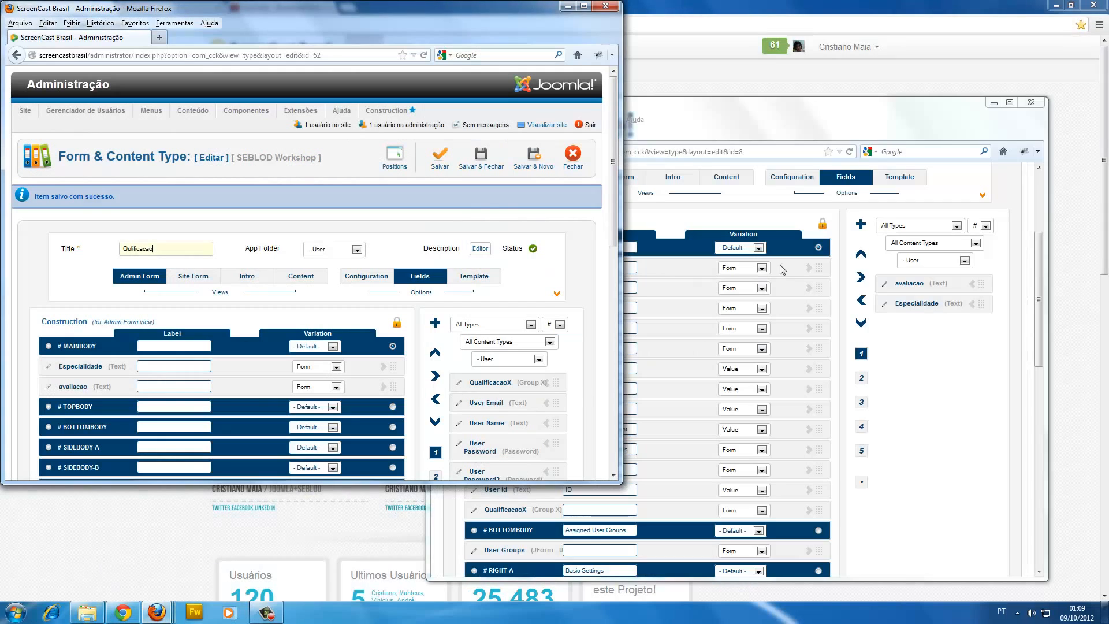
{"action": "left_click", "coordinate": [716, 115]}
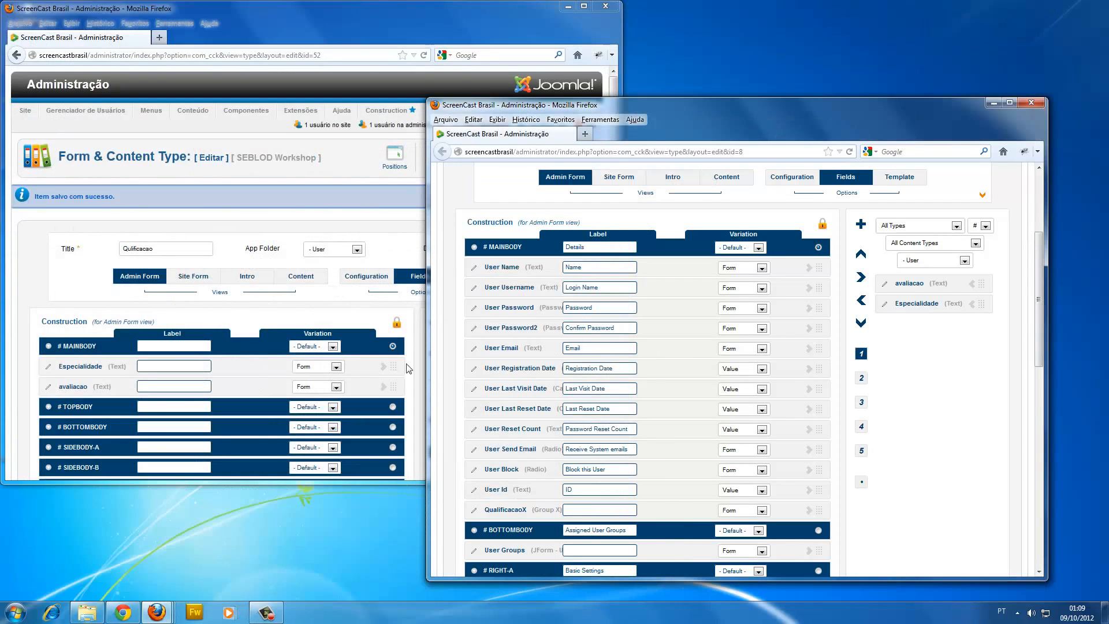
Compare the Qulificacao content type with the User content type, and check the Qulificacao title.
{"action": "left_click", "coordinate": [273, 206]}
{"action": "left_click", "coordinate": [683, 110]}
{"action": "left_click", "coordinate": [338, 200]}
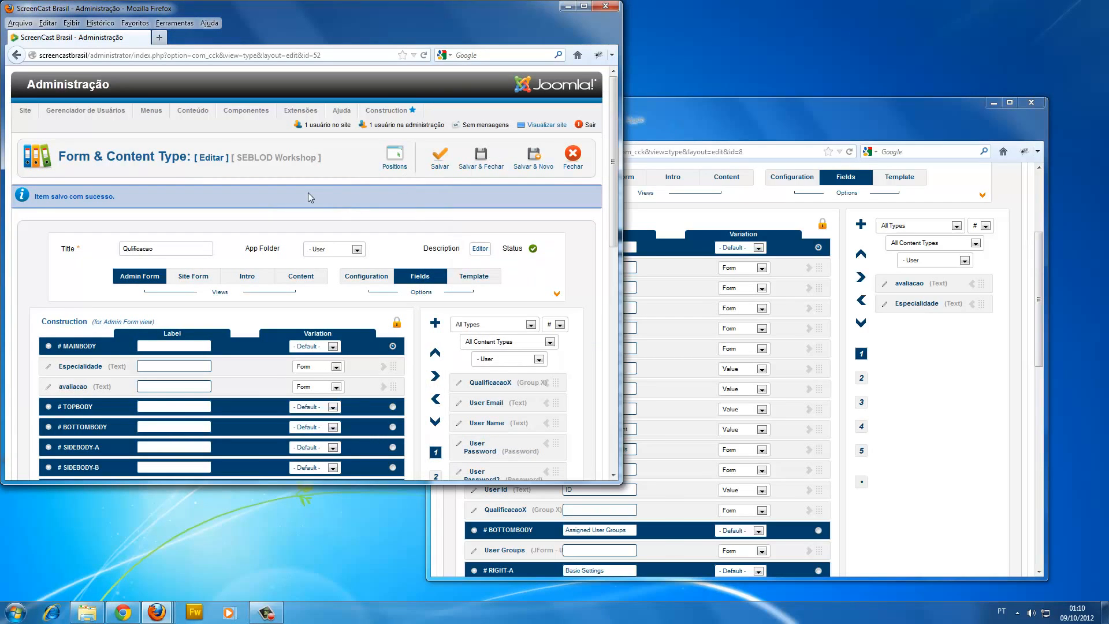
{"action": "left_click", "coordinate": [715, 116]}
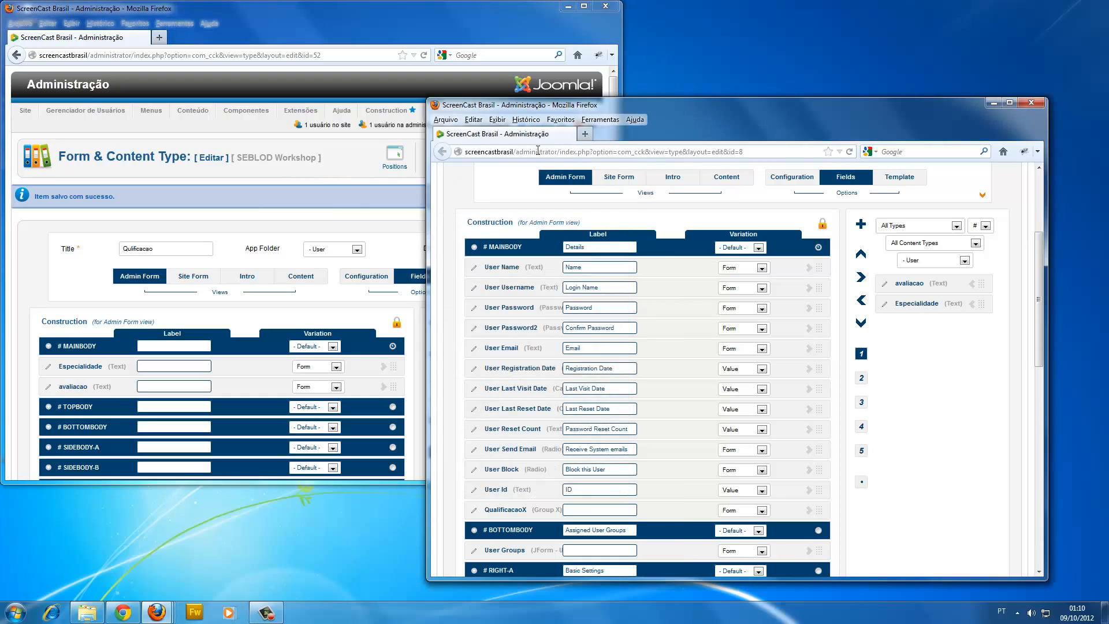
{"action": "left_click", "coordinate": [335, 197]}
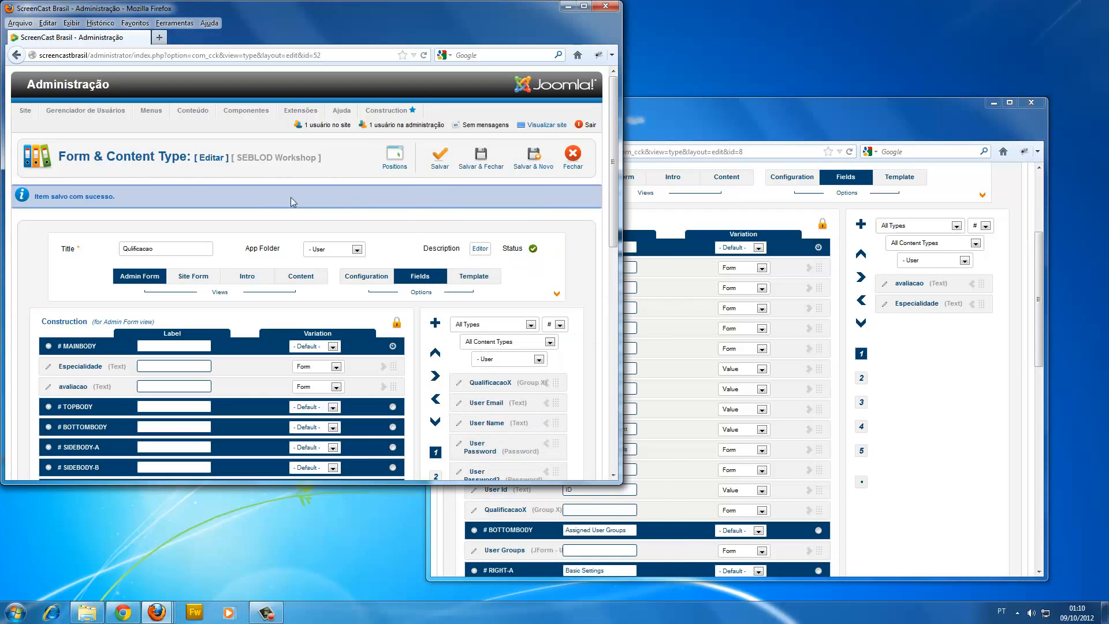
{"action": "double_click", "coordinate": [153, 248]}
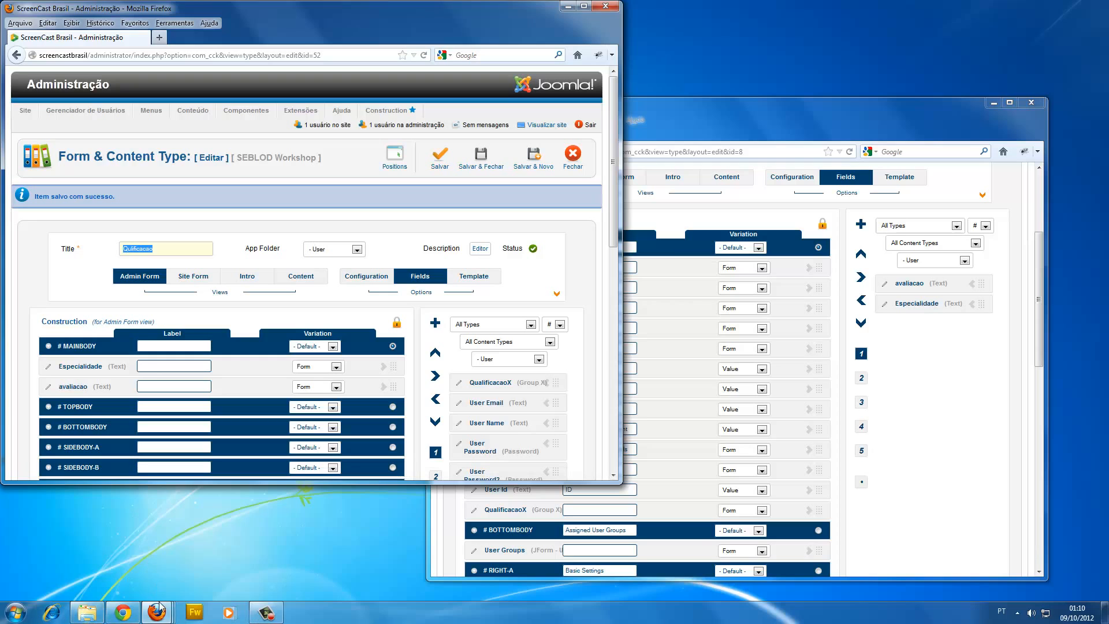
Return to the site's home page and examine the skill bars on the first user card.
{"action": "mouse_move", "coordinate": [157, 604]}
{"action": "left_click", "coordinate": [98, 544]}
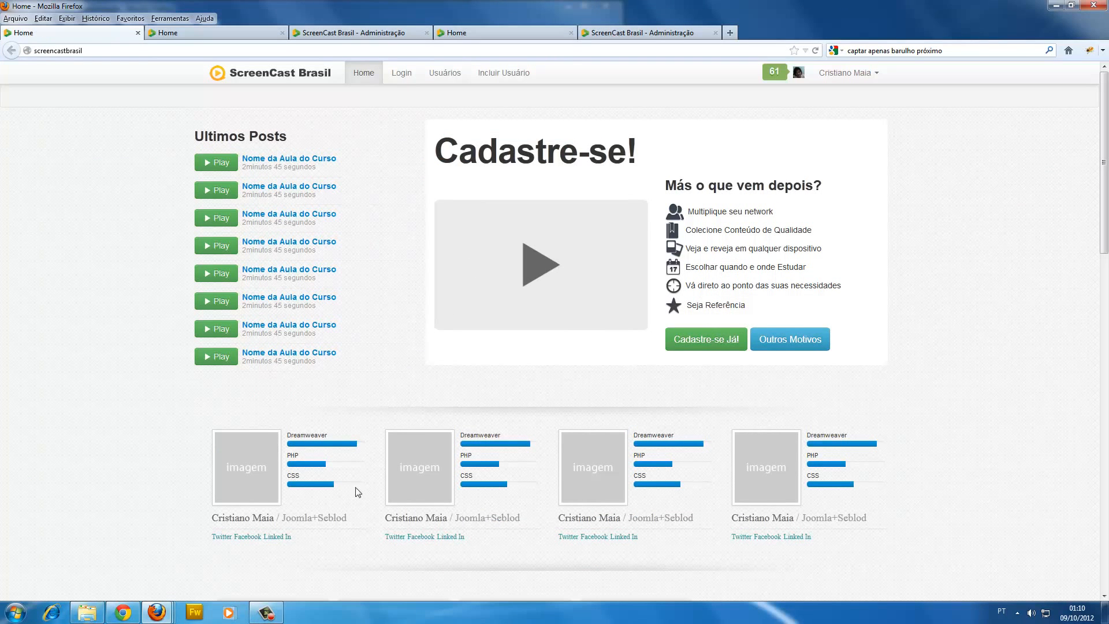
{"action": "left_click_drag", "start_coordinate": [322, 483], "coordinate": [327, 436]}
{"action": "left_click", "coordinate": [318, 436]}
{"action": "left_click", "coordinate": [301, 446]}
{"action": "left_click", "coordinate": [1056, 6]}
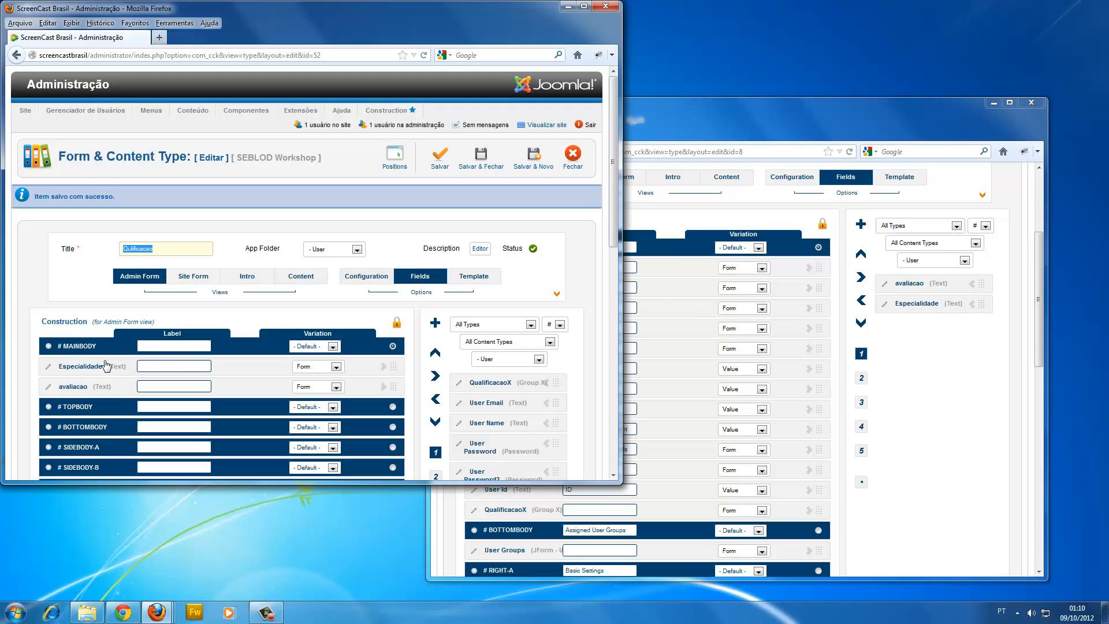
Reopen the site window, view the page with the Usuários listing, and bring up the SEBLOD administration page.
{"action": "left_click", "coordinate": [157, 612]}
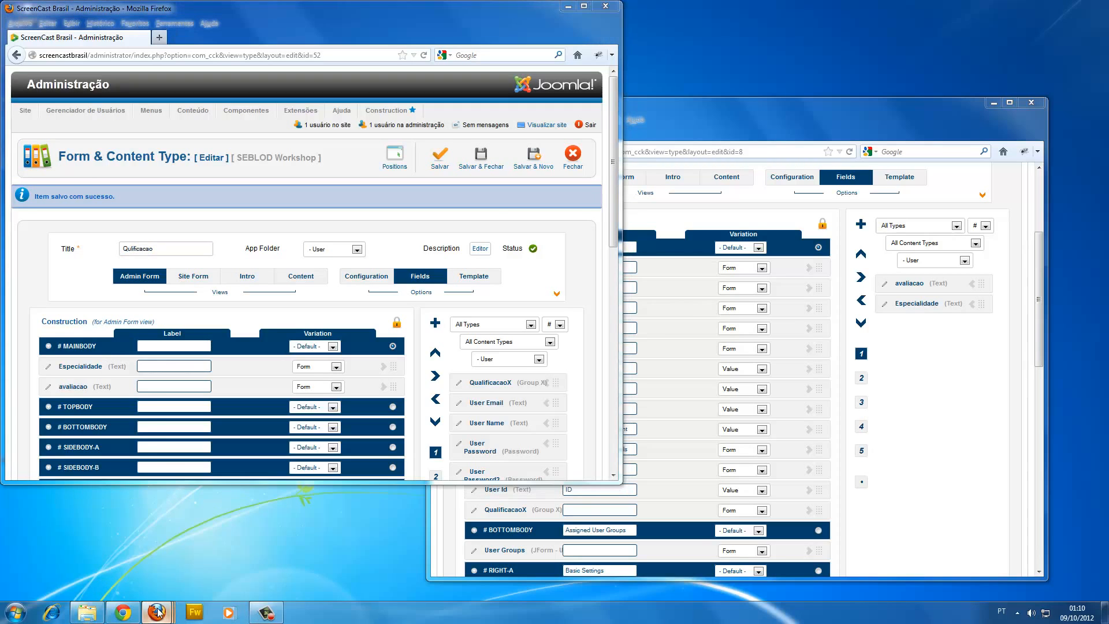
{"action": "mouse_move", "coordinate": [112, 553]}
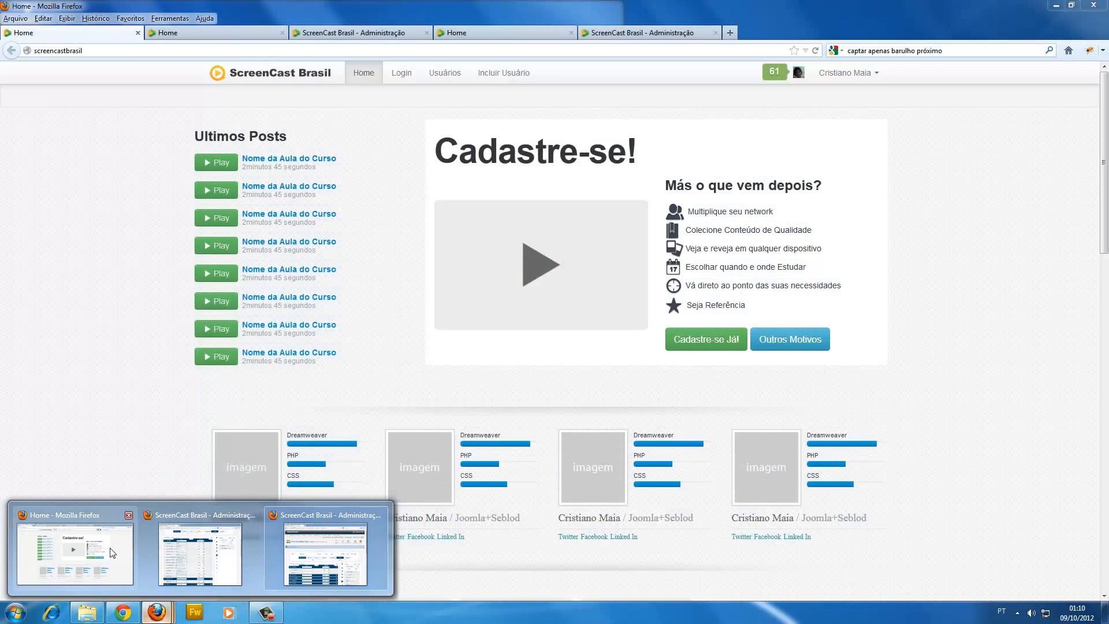
{"action": "left_click", "coordinate": [113, 553]}
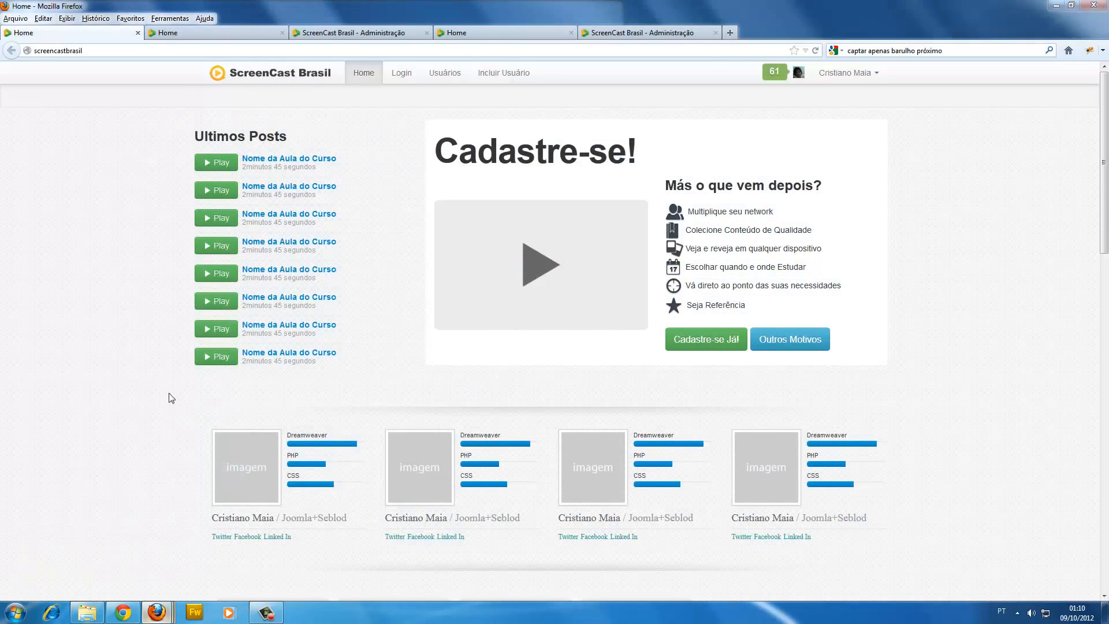
{"action": "left_click", "coordinate": [245, 30]}
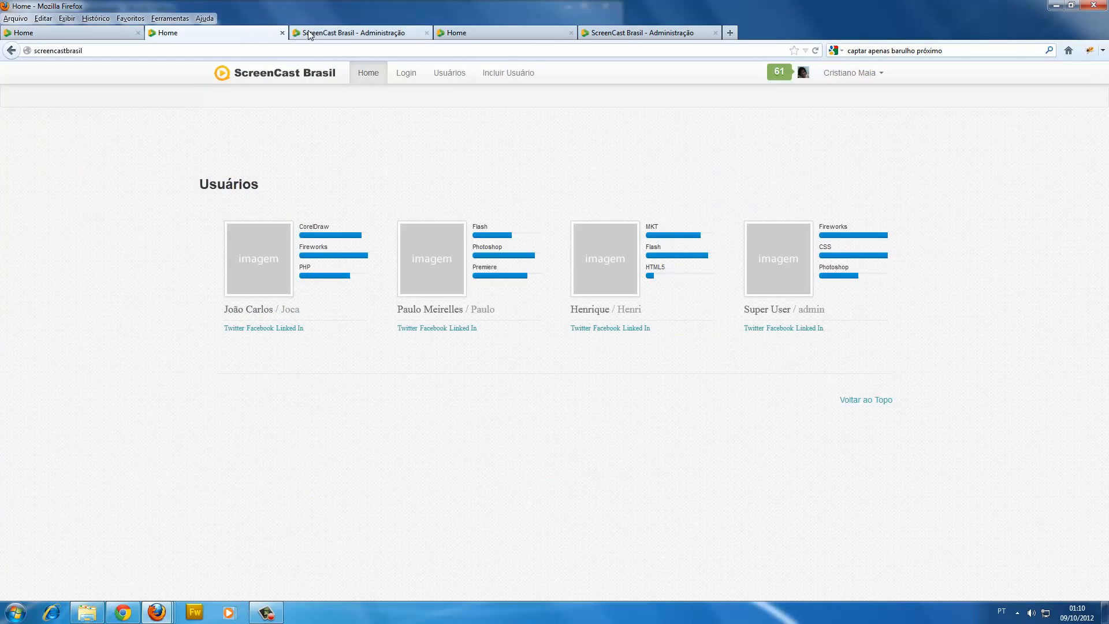
{"action": "left_click", "coordinate": [352, 33]}
{"action": "mouse_move", "coordinate": [330, 105]}
{"action": "mouse_move", "coordinate": [341, 209]}
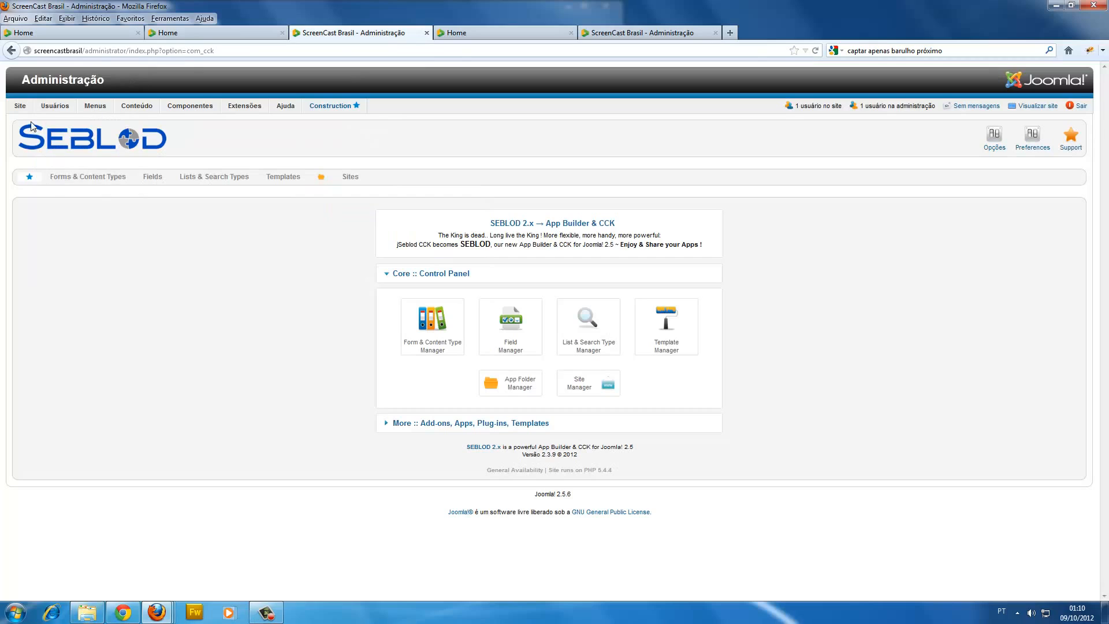
Open the user manager and edit the fourth user in the list, down to the QualificacaoX fields.
{"action": "mouse_move", "coordinate": [55, 106]}
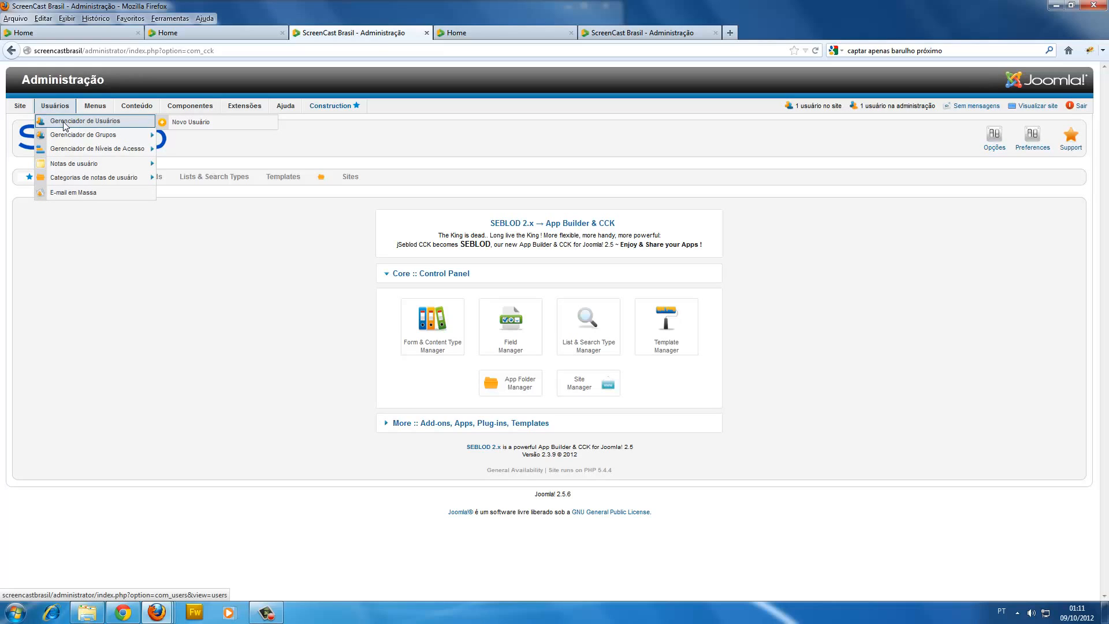
{"action": "left_click", "coordinate": [65, 124]}
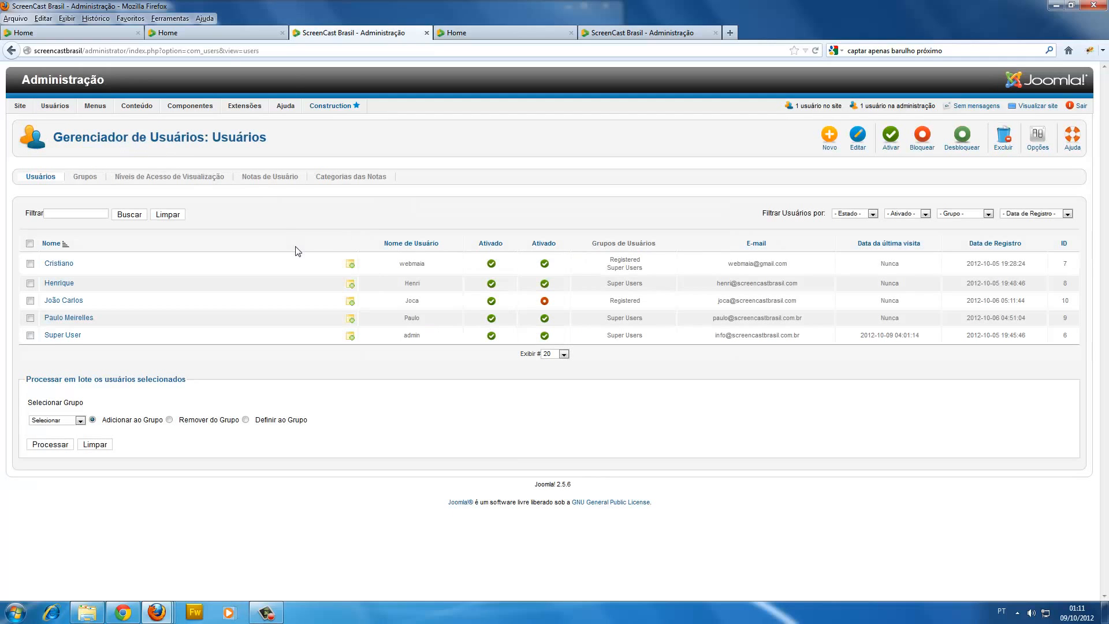
{"action": "left_click", "coordinate": [68, 321]}
{"action": "scroll", "coordinate": [312, 390], "scroll_direction": "down", "scroll_amount": 3}
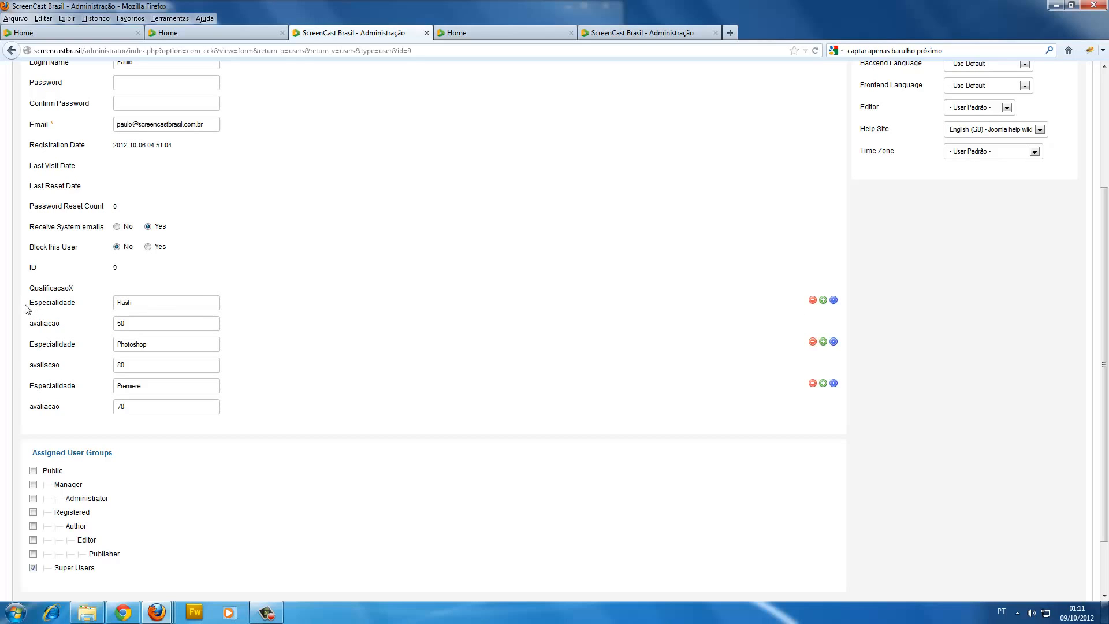
Examine the first Especialidade and avaliacao field pair, for Flash, in the QualificacaoX group.
{"action": "left_click_drag", "start_coordinate": [27, 302], "coordinate": [114, 303]}
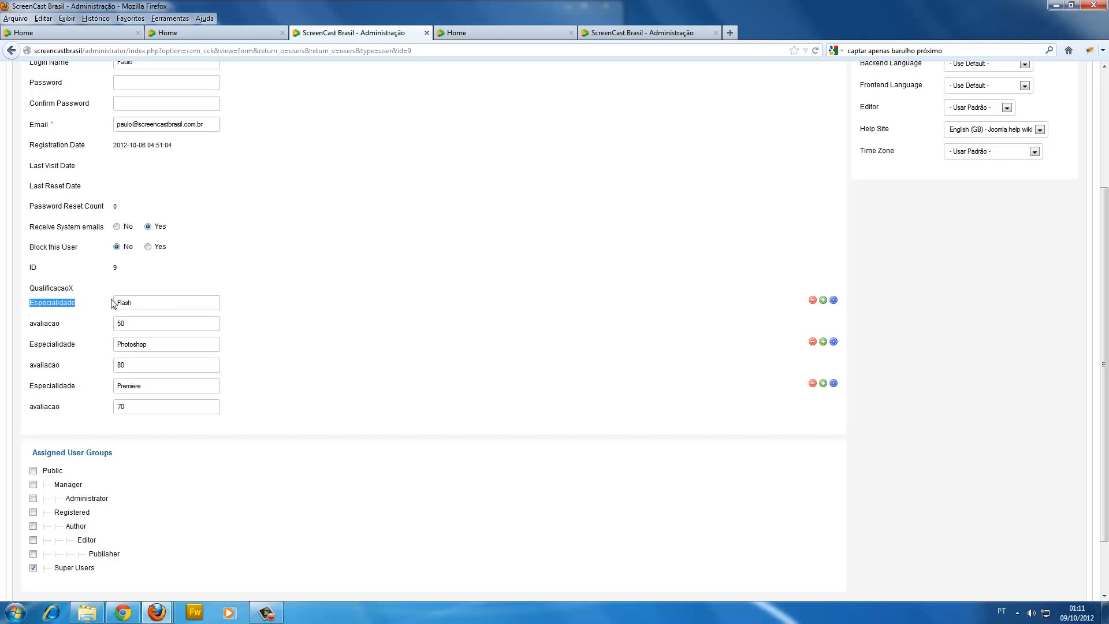
{"action": "left_click", "coordinate": [75, 324]}
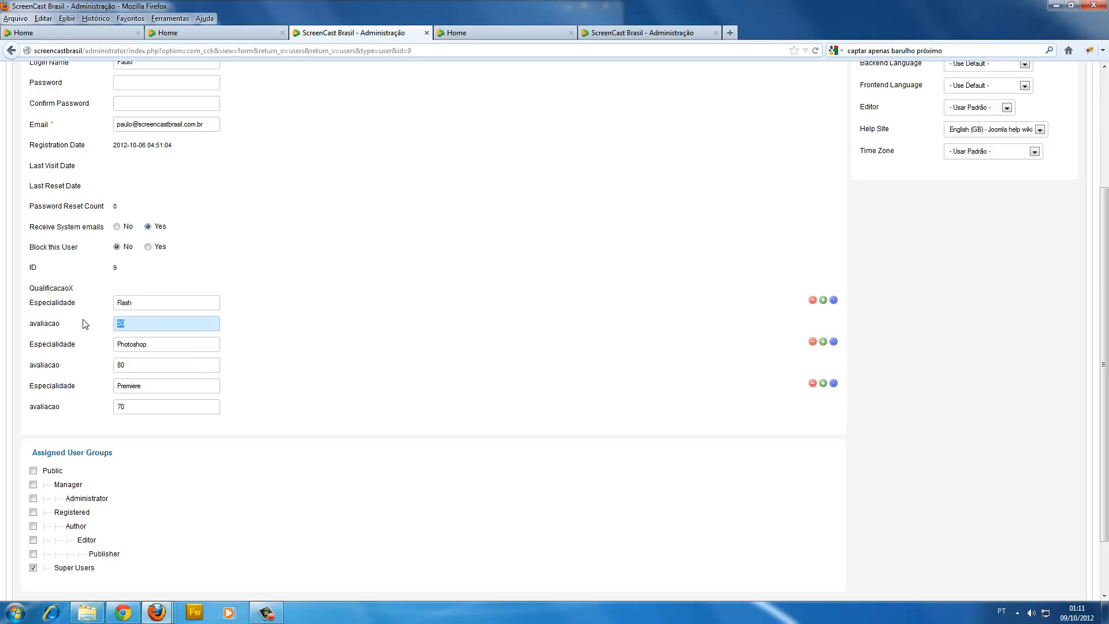
{"action": "left_click", "coordinate": [156, 305]}
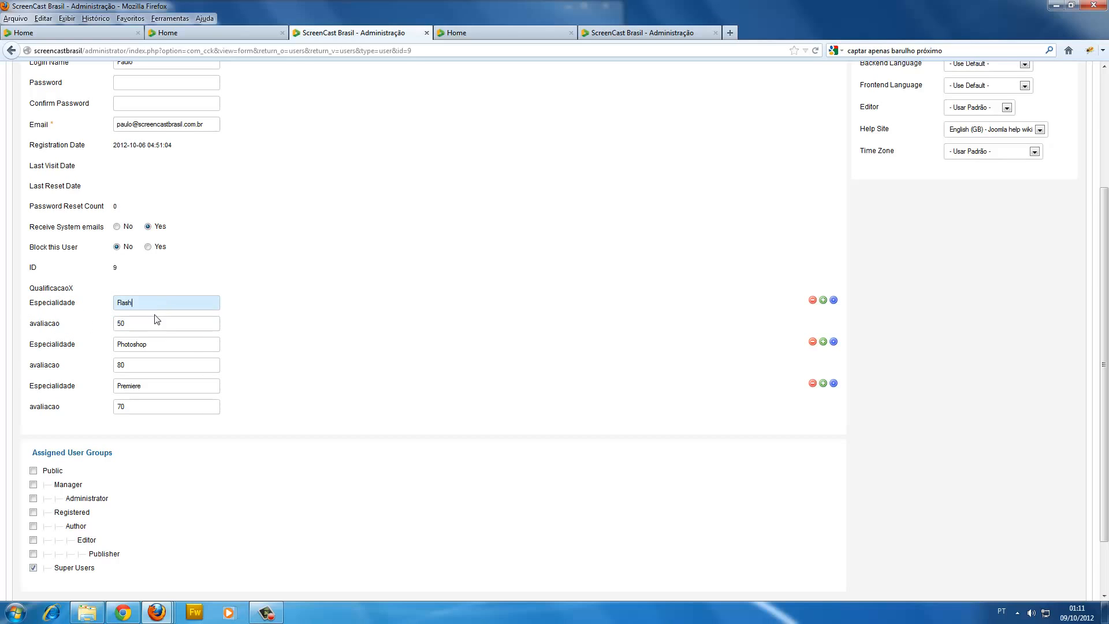
{"action": "left_click", "coordinate": [155, 321]}
{"action": "left_click", "coordinate": [148, 308]}
{"action": "left_click", "coordinate": [137, 323]}
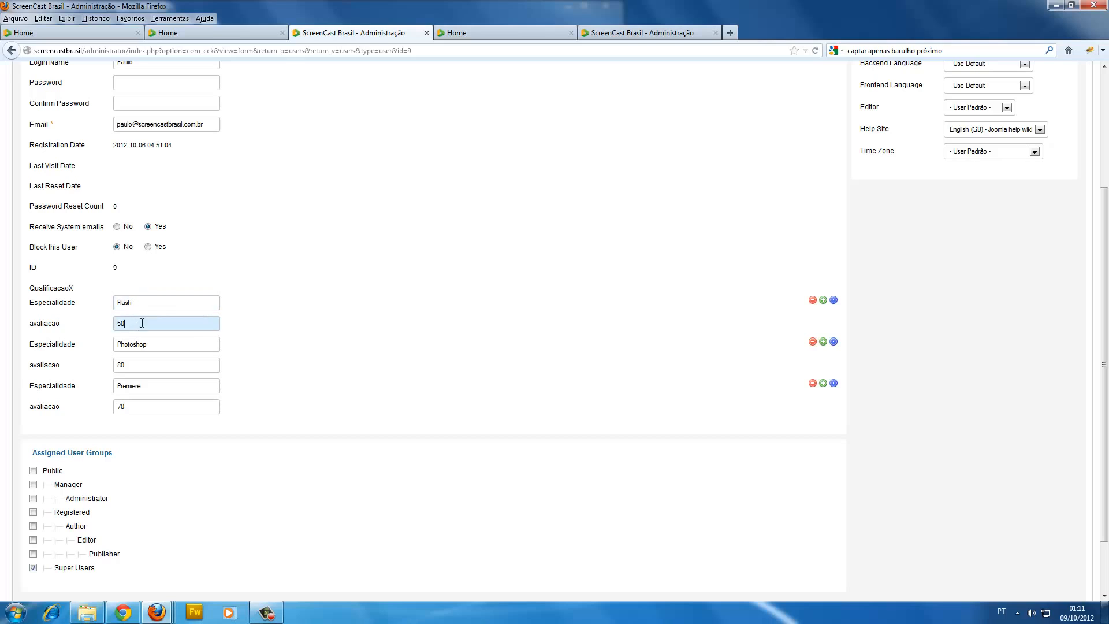
{"action": "left_click", "coordinate": [156, 302]}
{"action": "left_click", "coordinate": [145, 322]}
{"action": "left_click", "coordinate": [152, 305]}
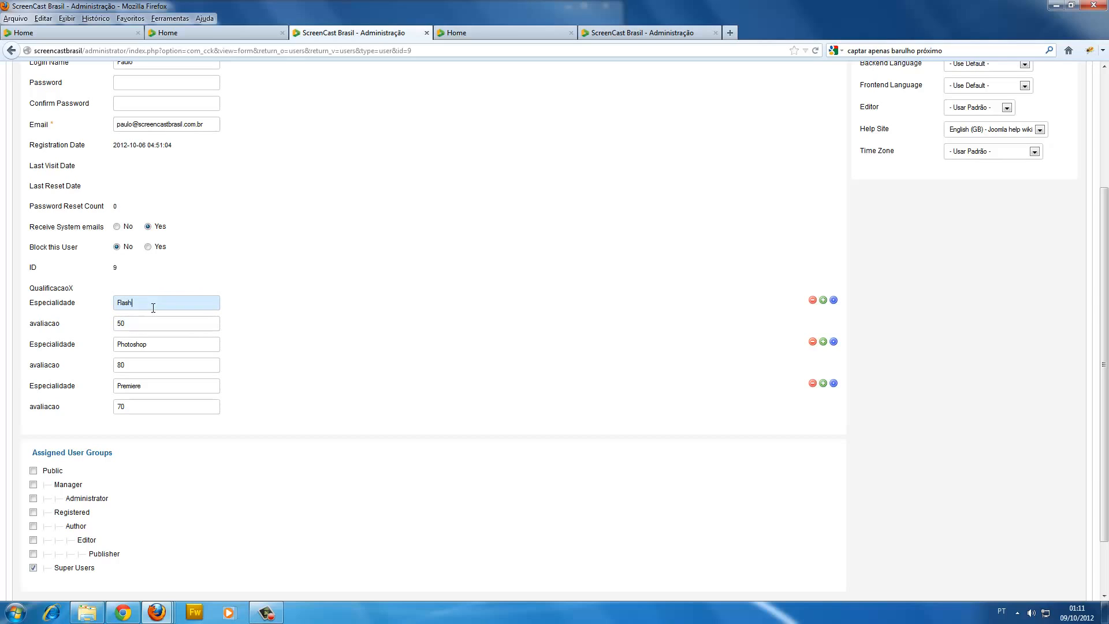
Check the Especialidade and avaliacao fields of the Photoshop and Premiere entries.
{"action": "left_click", "coordinate": [141, 347]}
{"action": "left_click", "coordinate": [149, 364]}
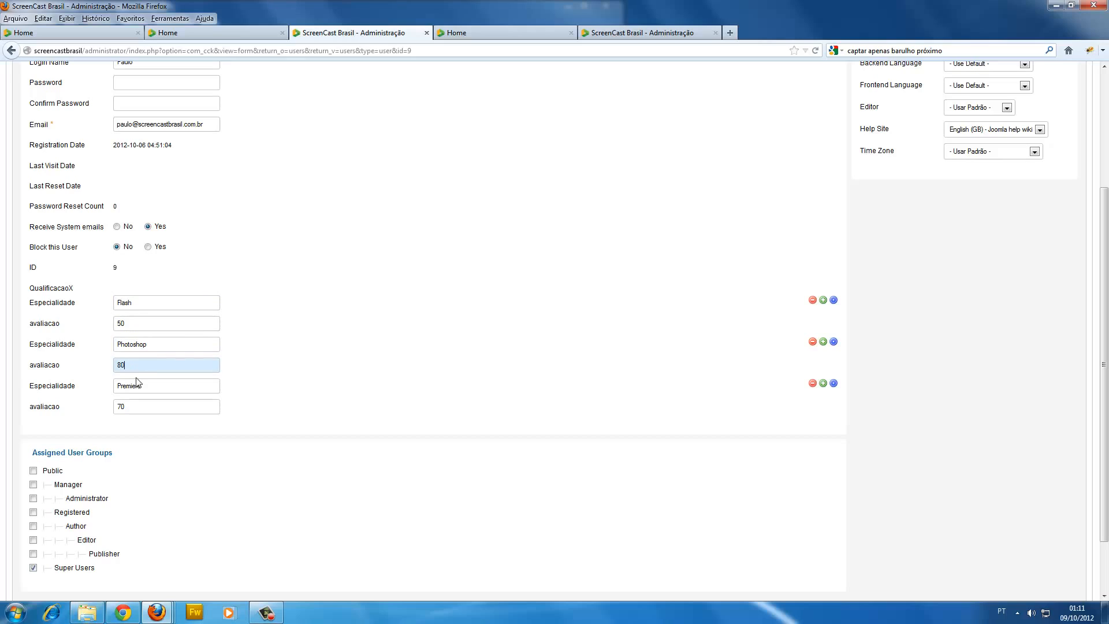
{"action": "left_click", "coordinate": [137, 385]}
{"action": "left_click", "coordinate": [138, 405]}
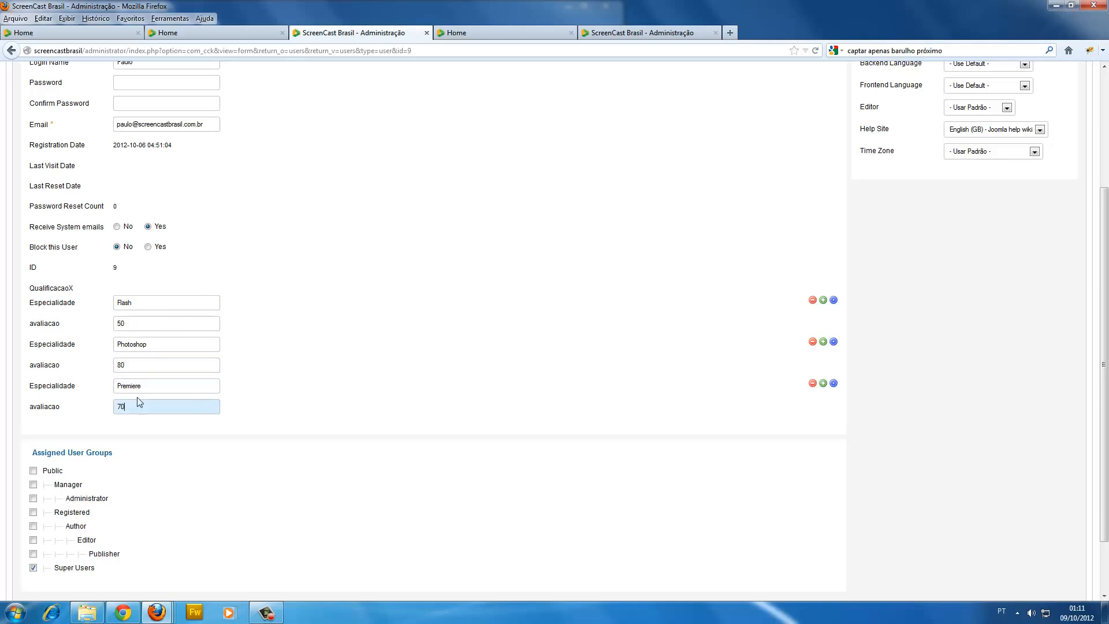
{"action": "double_click", "coordinate": [159, 389]}
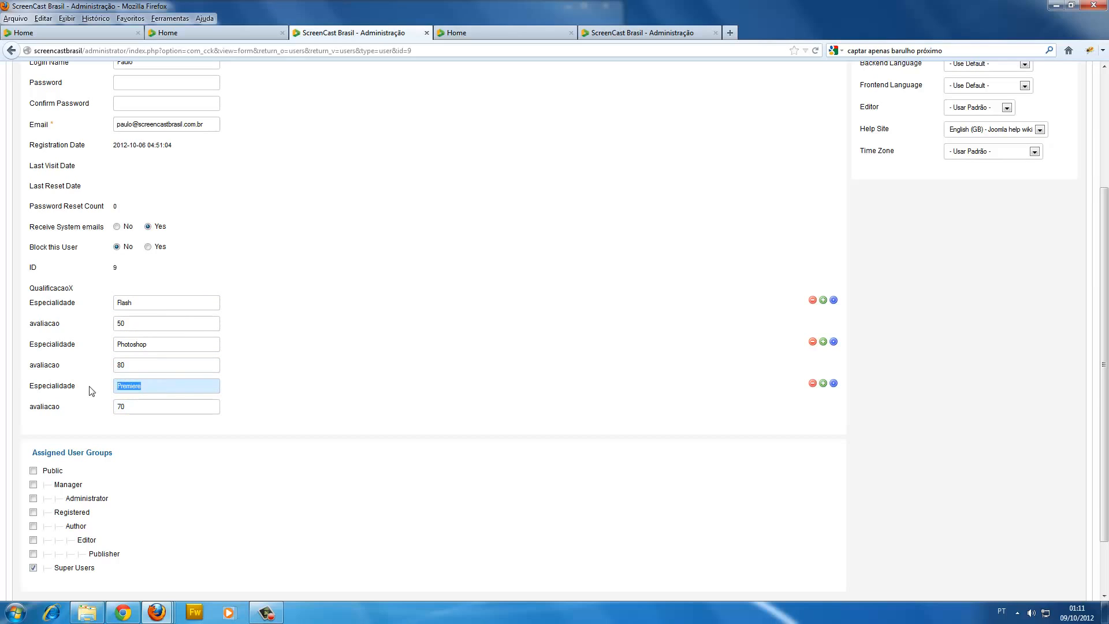
Remove the Premiere and Photoshop entries from the QualificacaoX group and highlight the Flash entry's fields.
{"action": "left_click", "coordinate": [813, 383]}
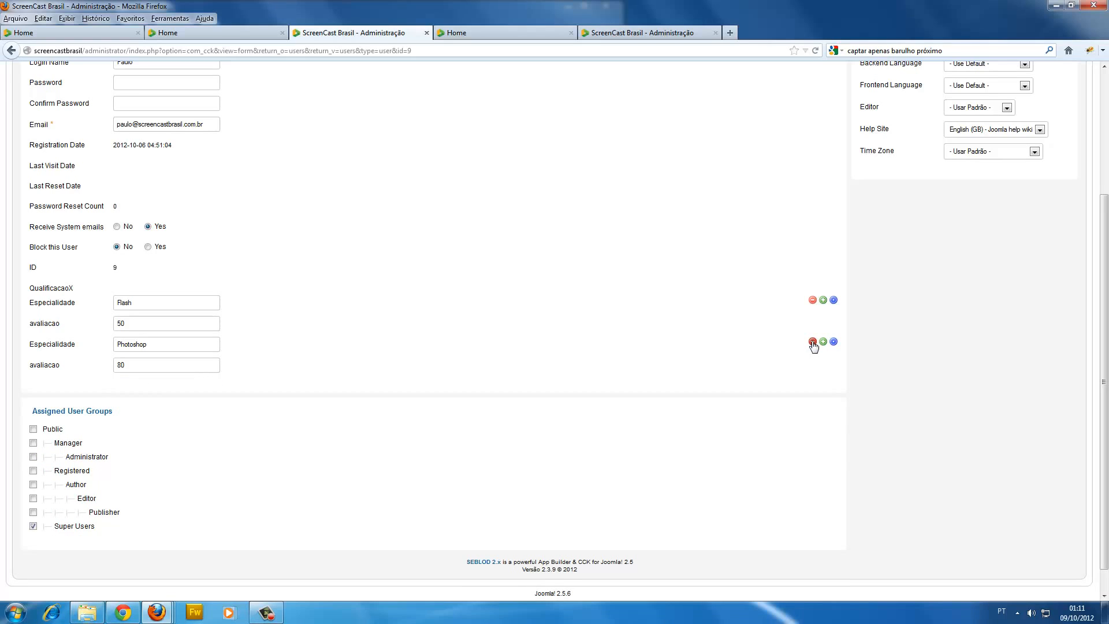
{"action": "left_click", "coordinate": [813, 341]}
{"action": "left_click_drag", "start_coordinate": [162, 317], "coordinate": [109, 338]}
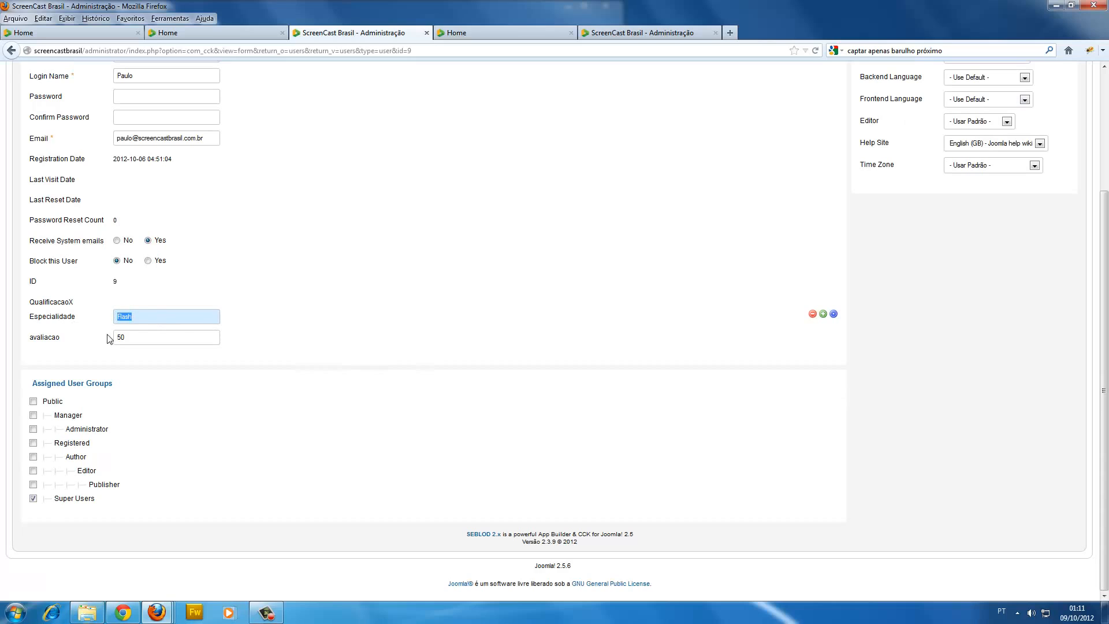
Add four blank Especialidade and avaliacao entries below Flash in the QualificacaoX group.
{"action": "left_click", "coordinate": [823, 315]}
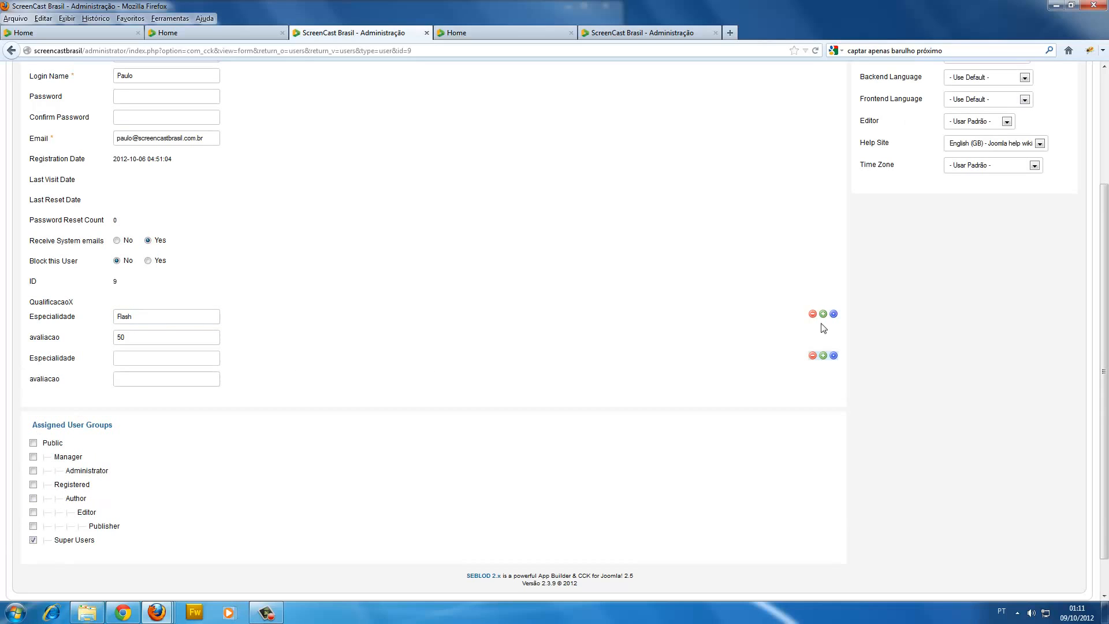
{"action": "left_click", "coordinate": [823, 356]}
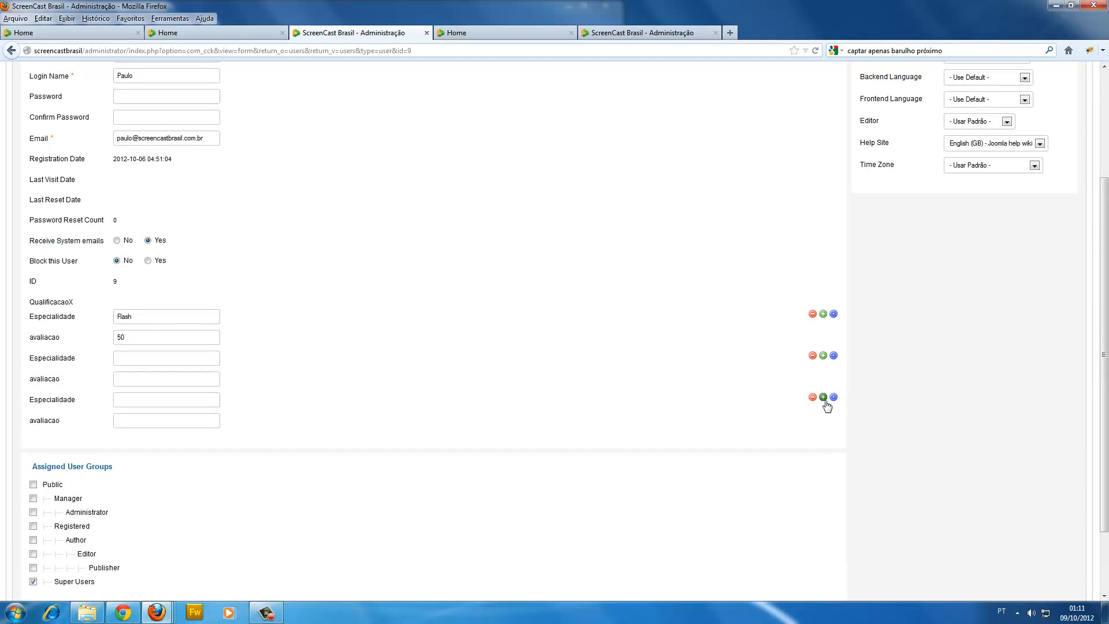
{"action": "left_click", "coordinate": [823, 398]}
{"action": "left_click", "coordinate": [824, 439]}
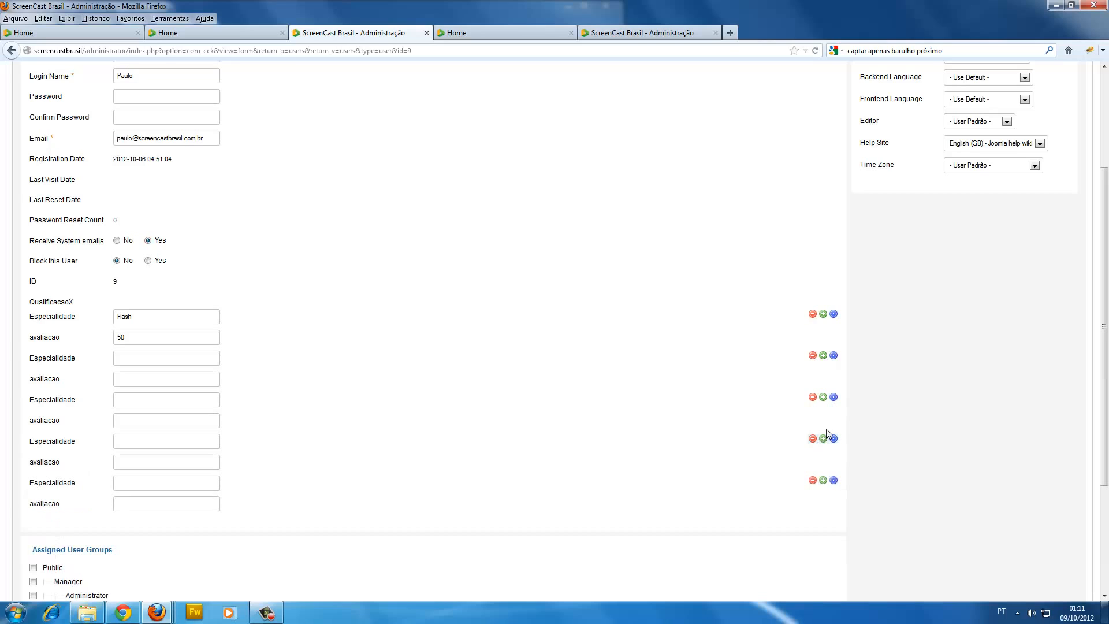
Remove three of the blank QualificacaoX entries and return to the content type editor windows.
{"action": "left_click", "coordinate": [813, 397]}
{"action": "left_click", "coordinate": [813, 397]}
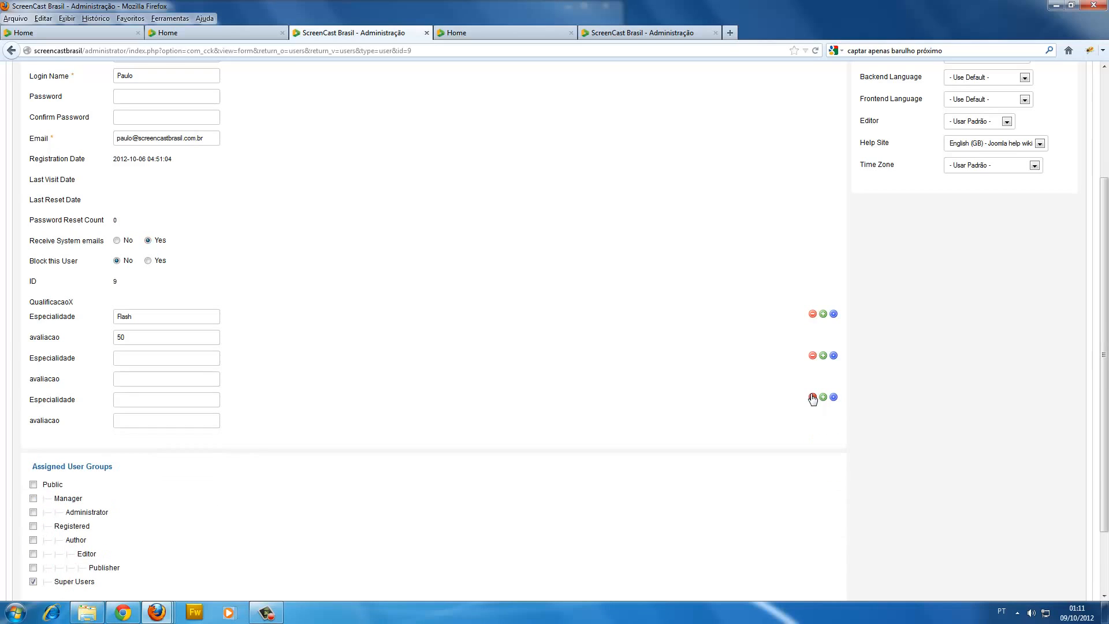
{"action": "left_click", "coordinate": [813, 398]}
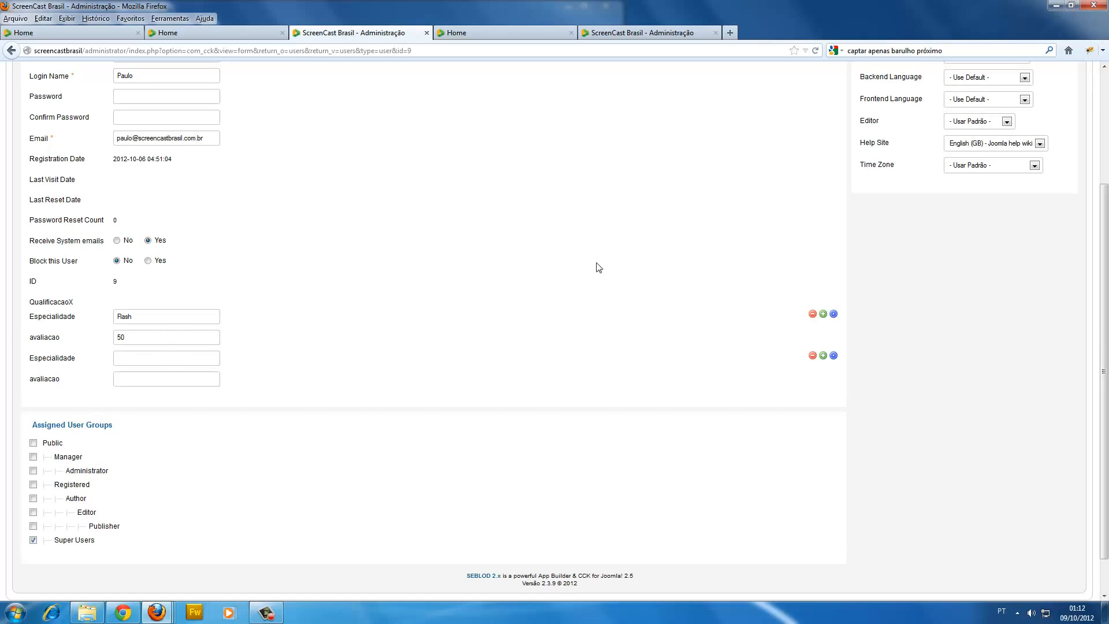
{"action": "left_click", "coordinate": [1055, 5]}
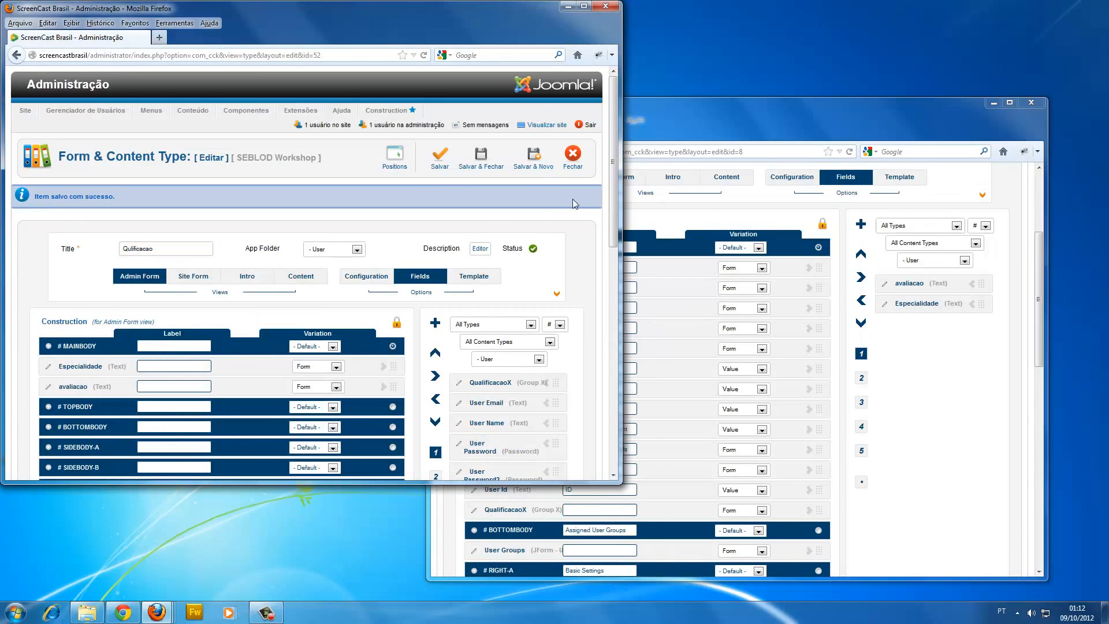
Compare the Qulificacao content type's title and fields with the User content type's title and field list.
{"action": "left_click", "coordinate": [700, 220]}
{"action": "left_click", "coordinate": [348, 220]}
{"action": "double_click", "coordinate": [160, 253]}
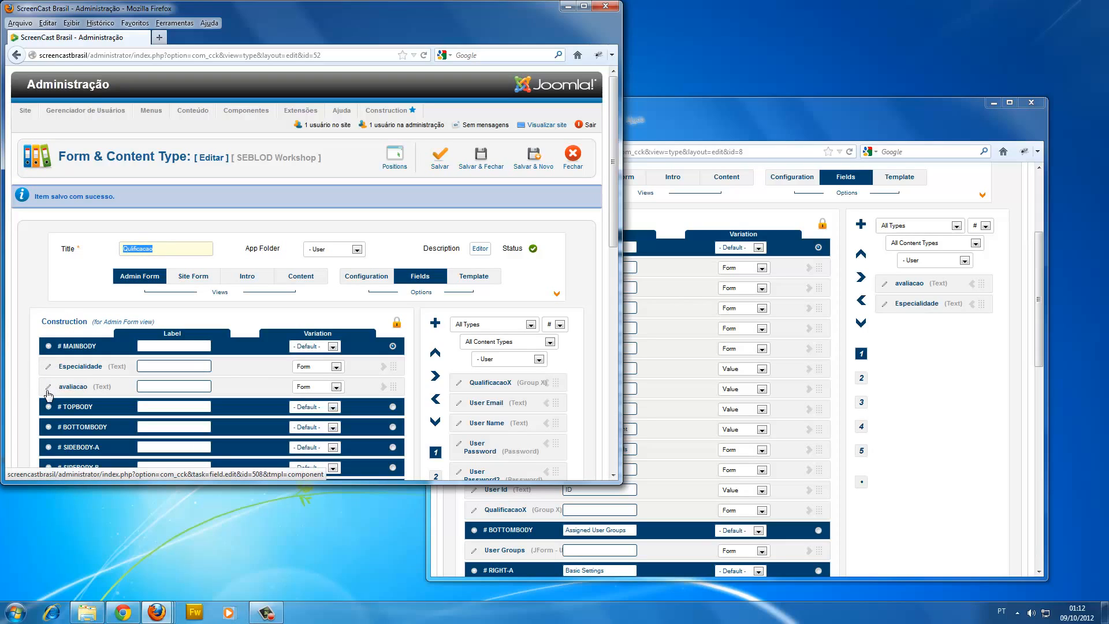
{"action": "left_click", "coordinate": [663, 131]}
{"action": "scroll", "coordinate": [580, 231], "scroll_direction": "up", "scroll_amount": 3}
{"action": "scroll", "coordinate": [575, 234], "scroll_direction": "up", "scroll_amount": 1}
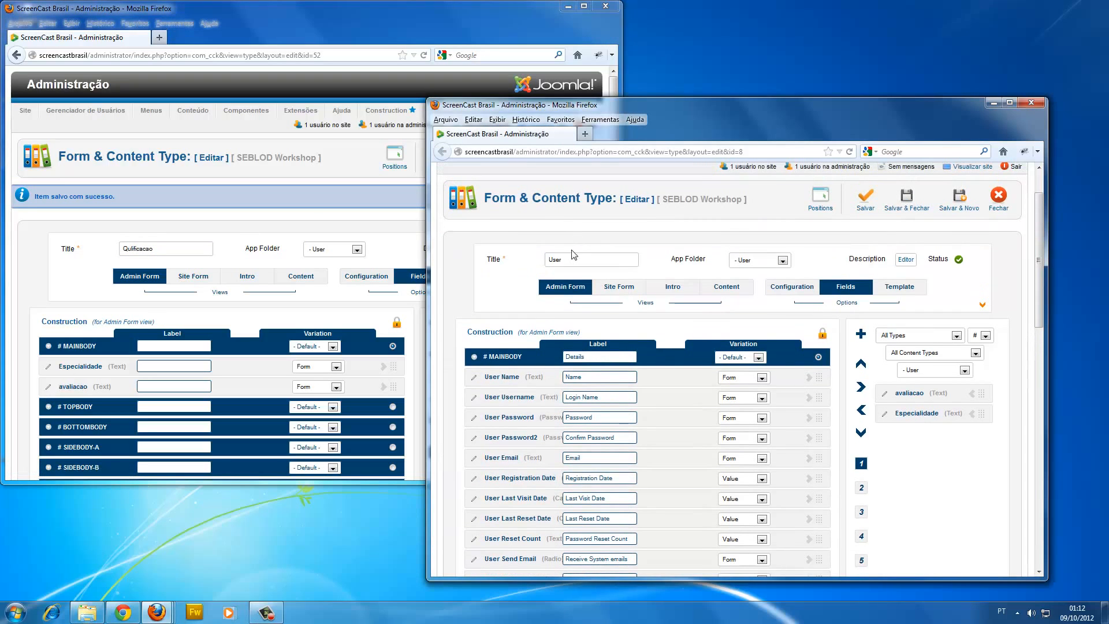
{"action": "scroll", "coordinate": [546, 273], "scroll_direction": "down", "scroll_amount": 3}
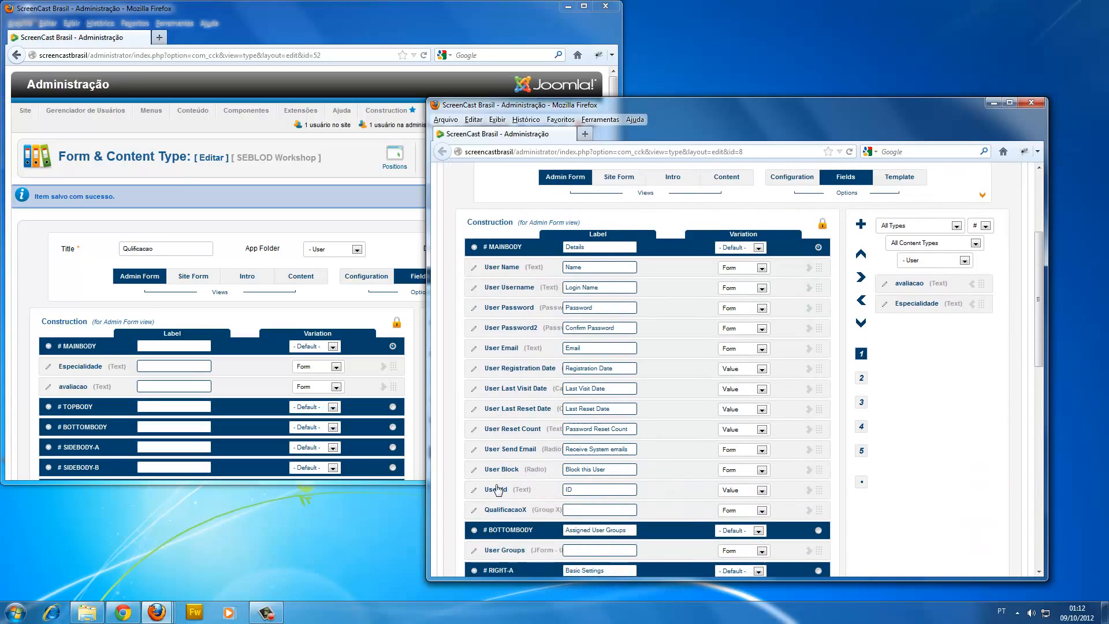
Open the QualificacaoX field's settings, highlight its Content Type (Form) value, and close the settings without changes.
{"action": "left_click", "coordinate": [473, 510]}
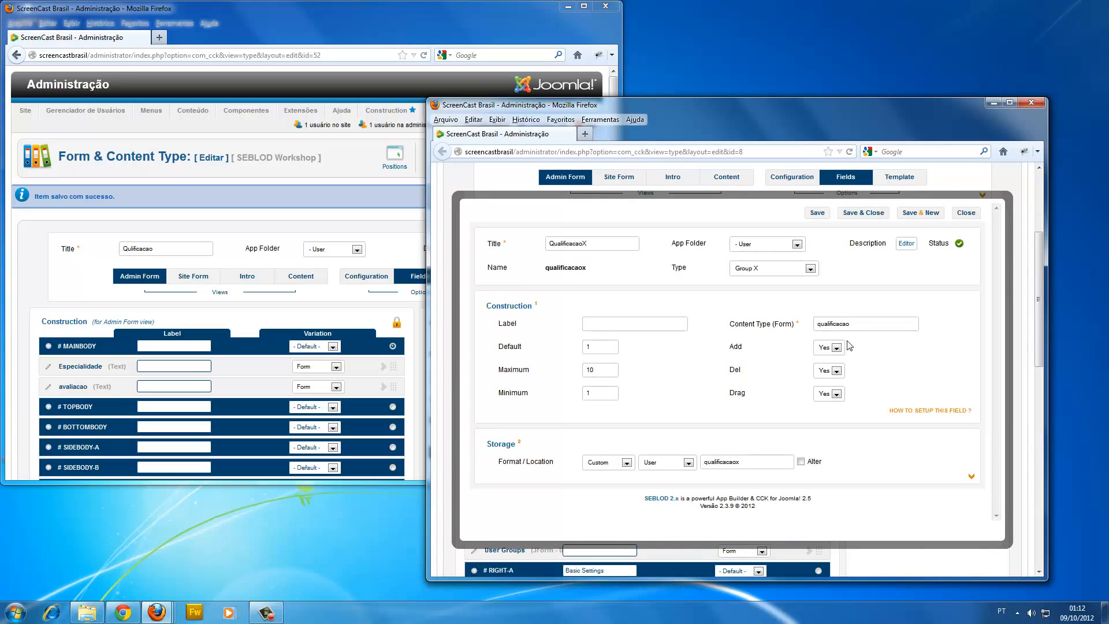
{"action": "left_click_drag", "start_coordinate": [858, 324], "coordinate": [809, 324]}
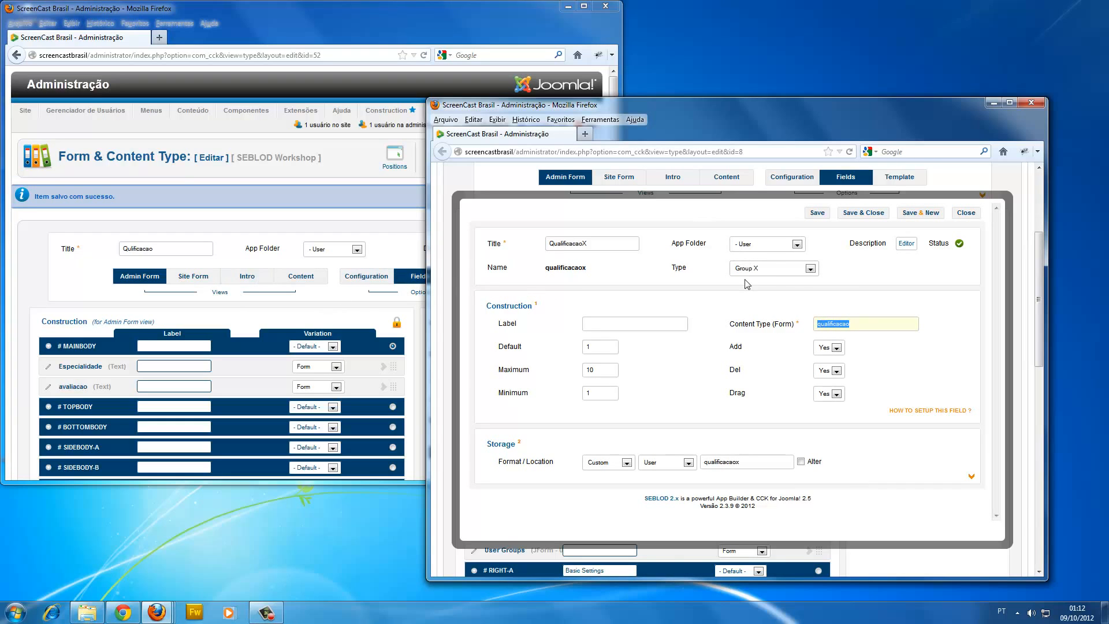
{"action": "left_click", "coordinate": [976, 215]}
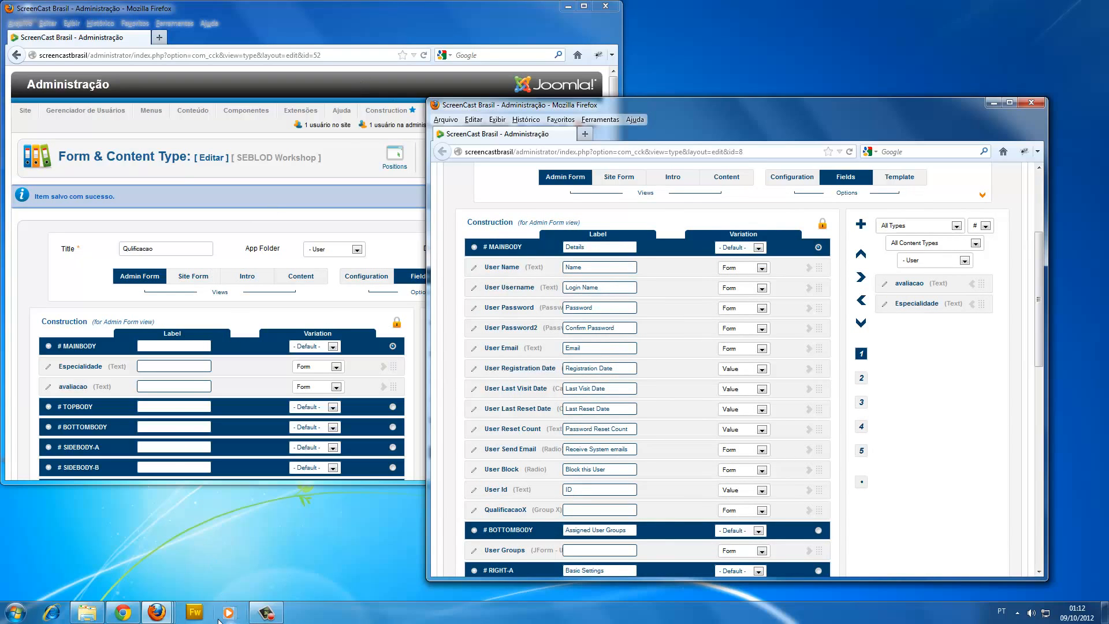
Review the QualificacaoX group's Flash entry in the Edit User form, and return to the content type editors.
{"action": "mouse_move", "coordinate": [157, 612]}
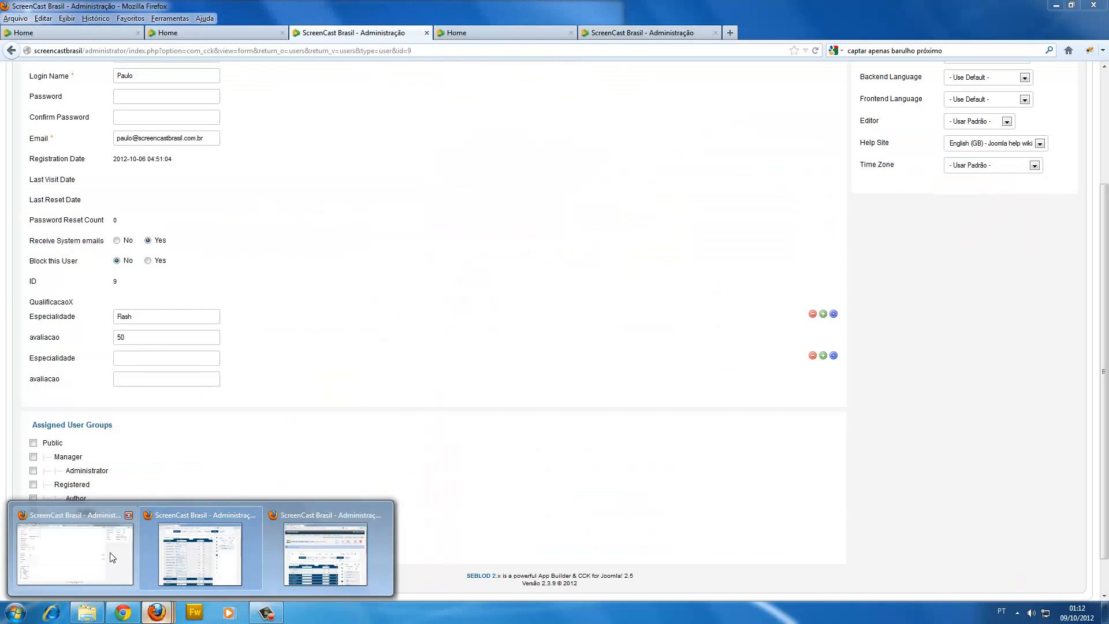
{"action": "left_click", "coordinate": [112, 557]}
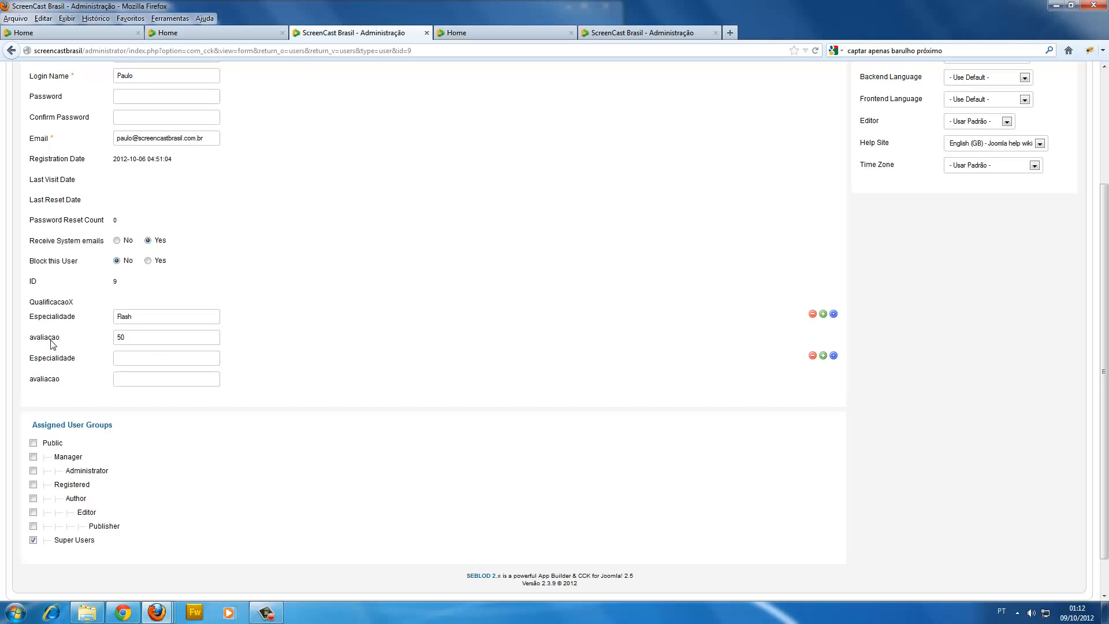
{"action": "scroll", "coordinate": [185, 249], "scroll_direction": "up", "scroll_amount": 3}
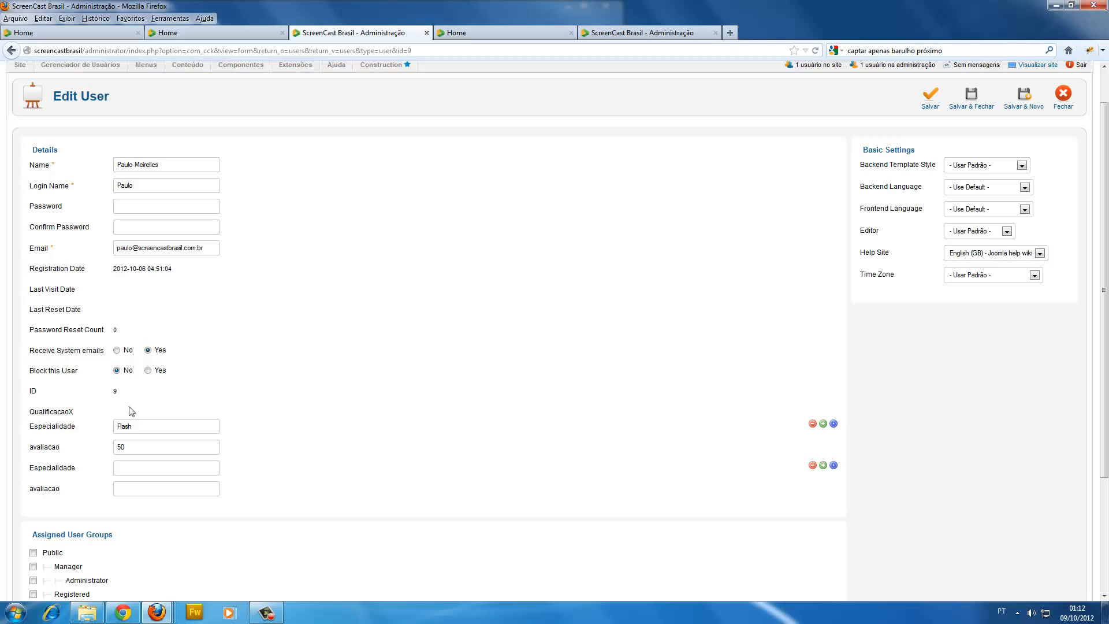
{"action": "left_click_drag", "start_coordinate": [30, 410], "coordinate": [58, 412]}
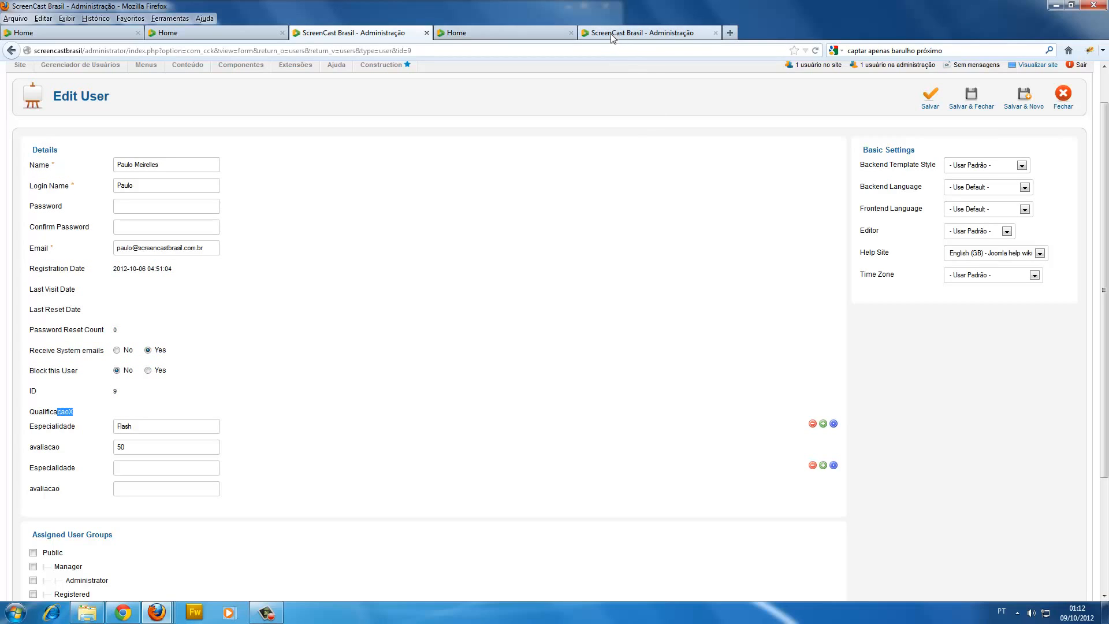
{"action": "left_click", "coordinate": [158, 433]}
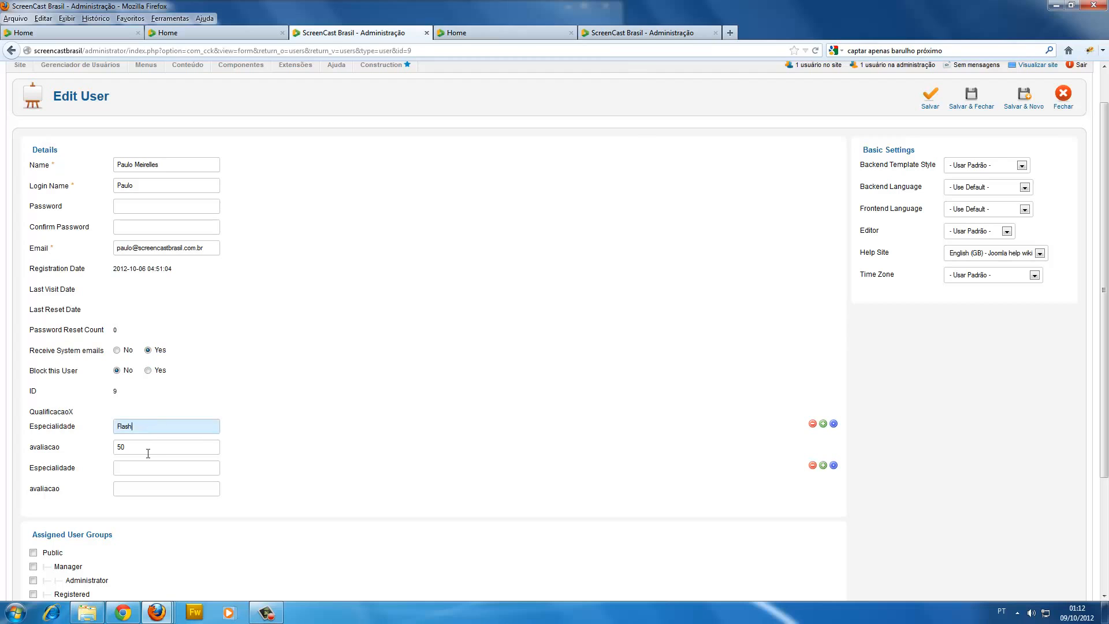
{"action": "left_click", "coordinate": [142, 450]}
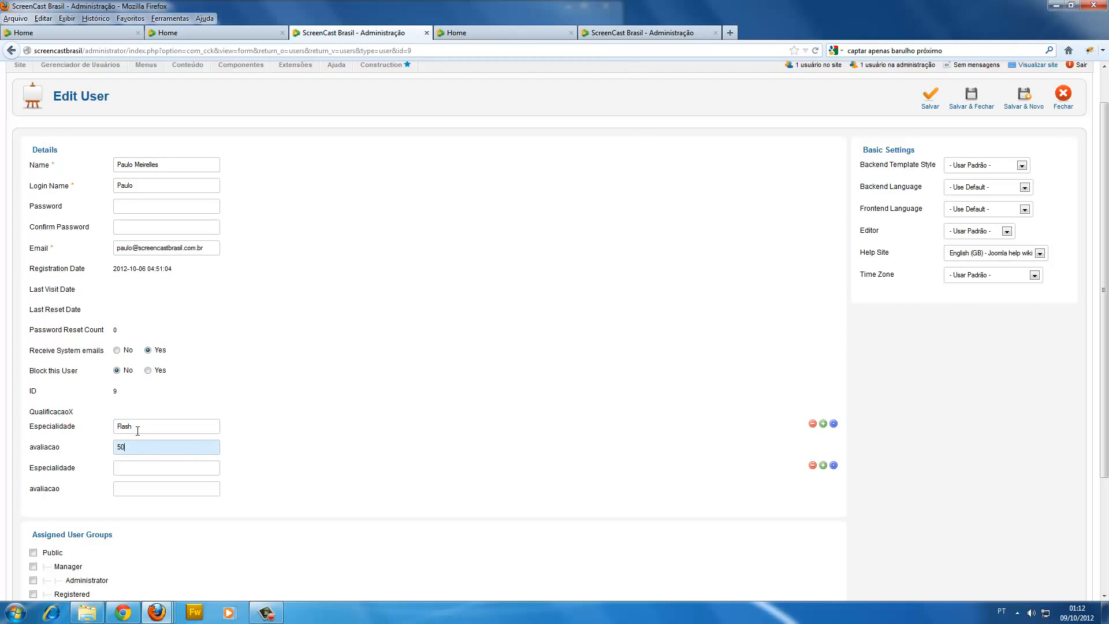
{"action": "left_click", "coordinate": [1060, 6]}
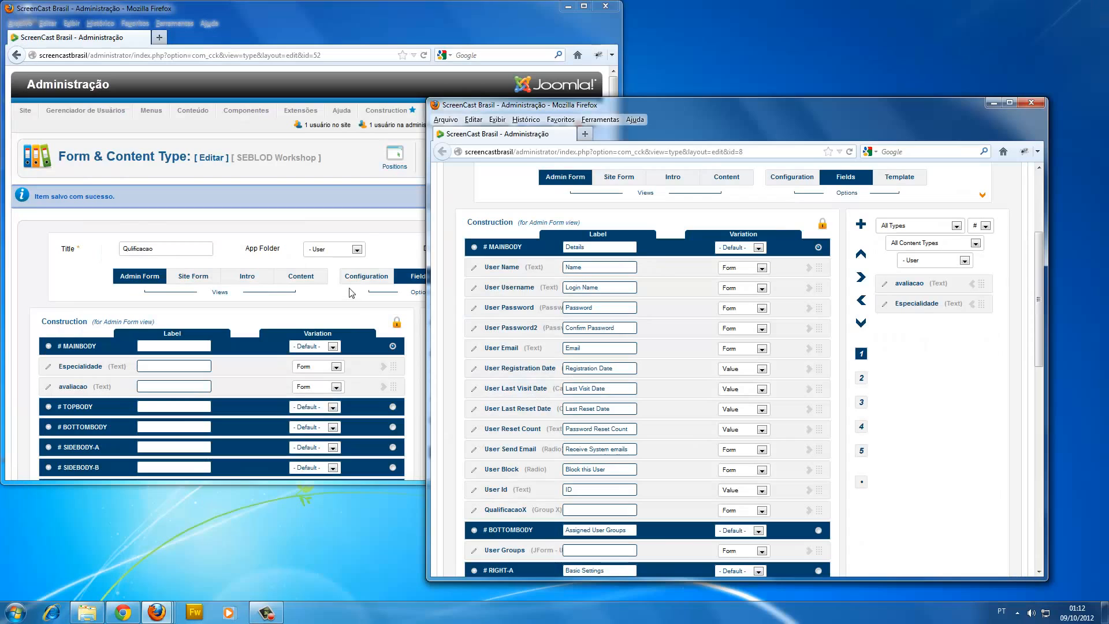
Alternate between the two content type editors, highlighting the Qulificacao title and ending on the User type.
{"action": "left_click", "coordinate": [385, 238]}
{"action": "left_click", "coordinate": [738, 140]}
{"action": "left_click", "coordinate": [355, 226]}
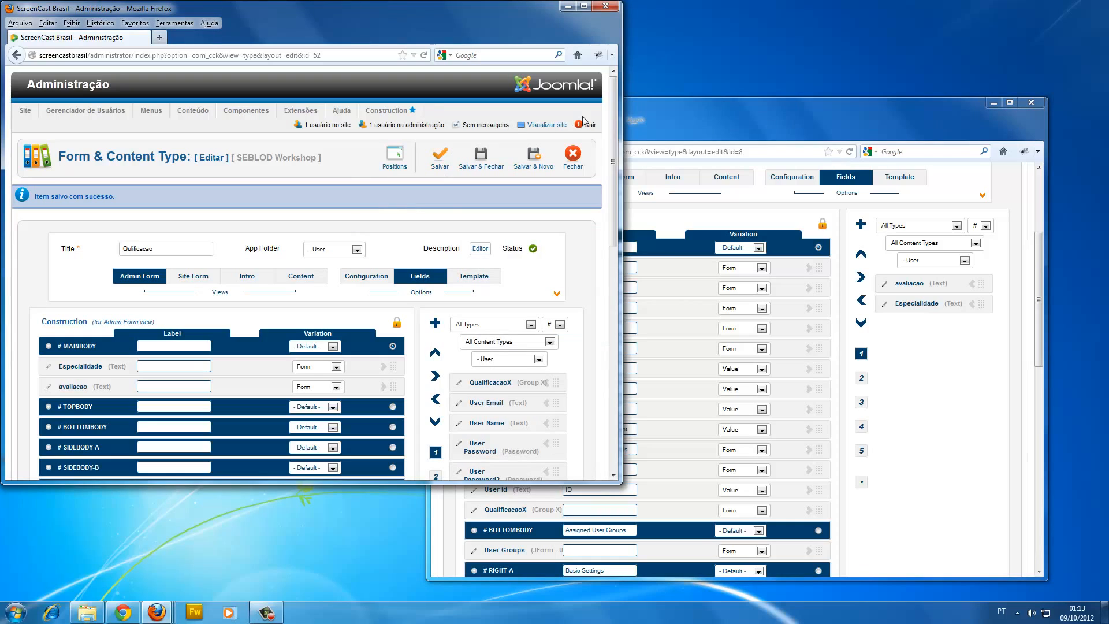
{"action": "double_click", "coordinate": [186, 249]}
{"action": "left_click", "coordinate": [719, 127]}
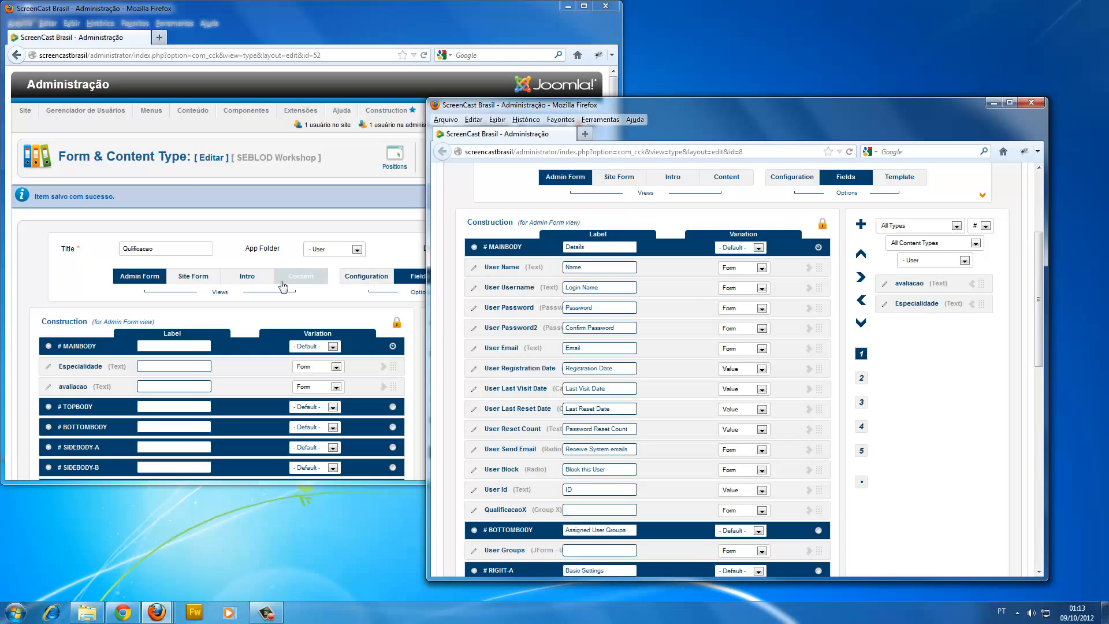
{"action": "left_click", "coordinate": [262, 232]}
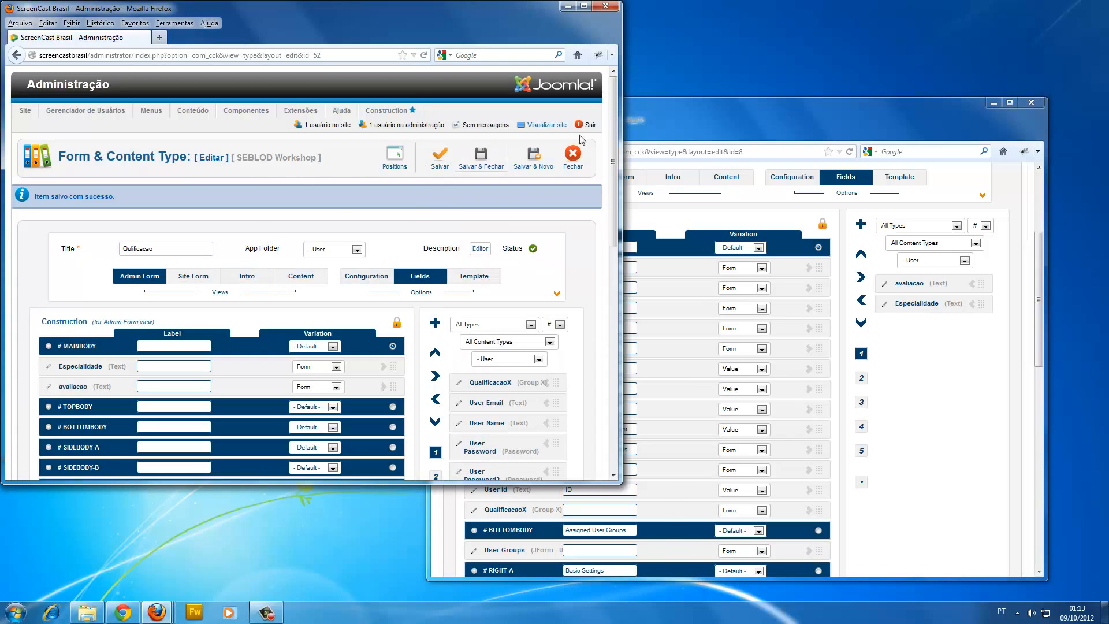
{"action": "left_click", "coordinate": [680, 116]}
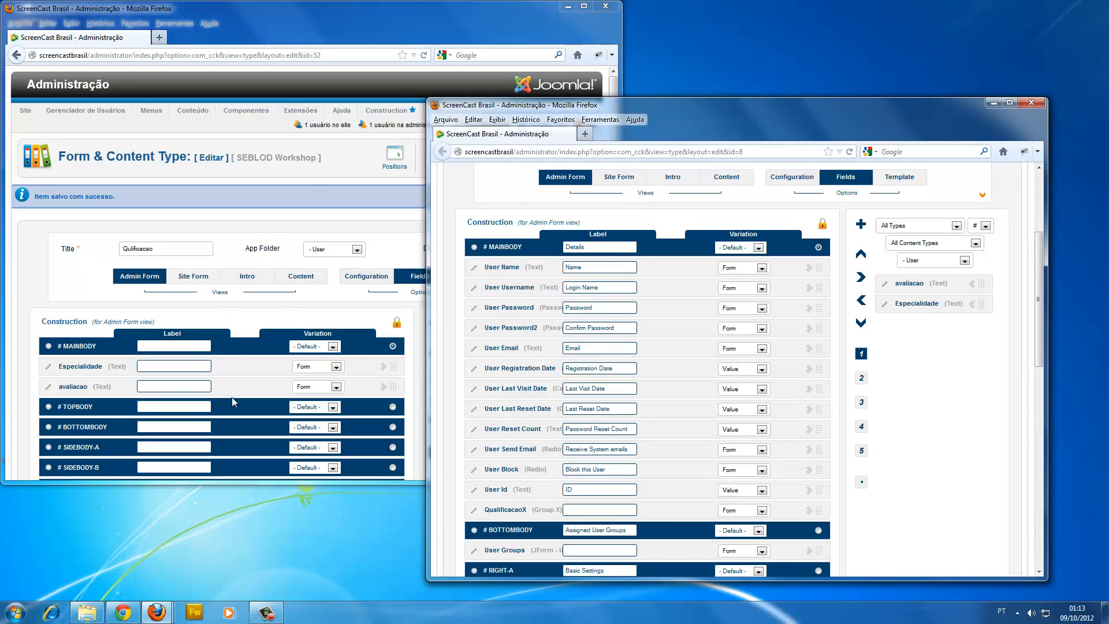
Check the content type referenced by the QualificacaoX field, and return to the User type's title.
{"action": "left_click", "coordinate": [473, 510]}
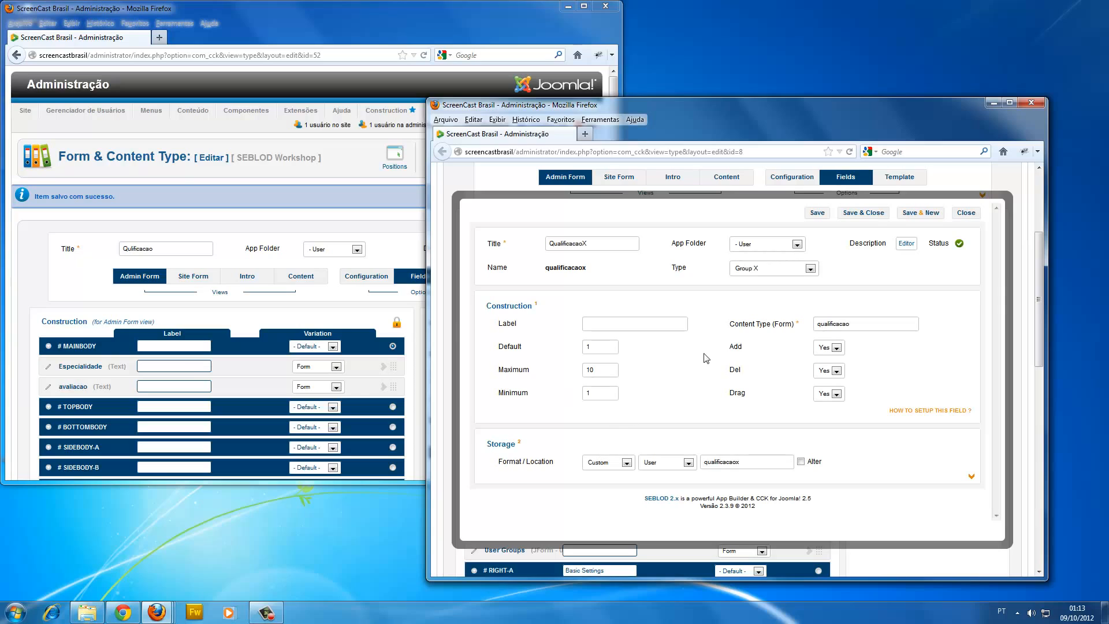
{"action": "double_click", "coordinate": [844, 325]}
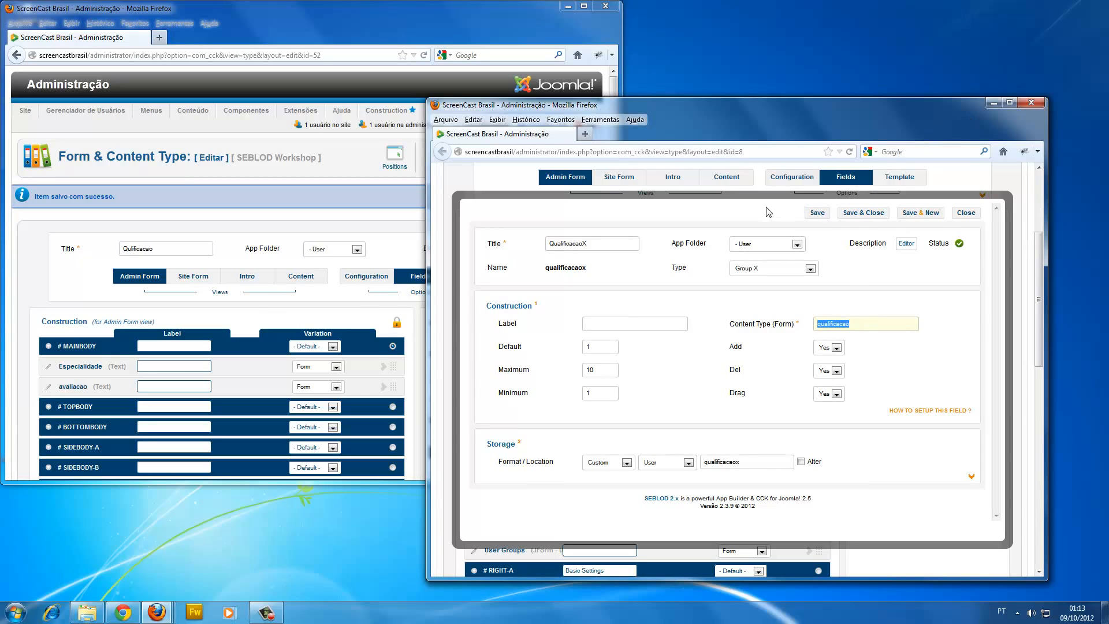
{"action": "left_click", "coordinate": [968, 212]}
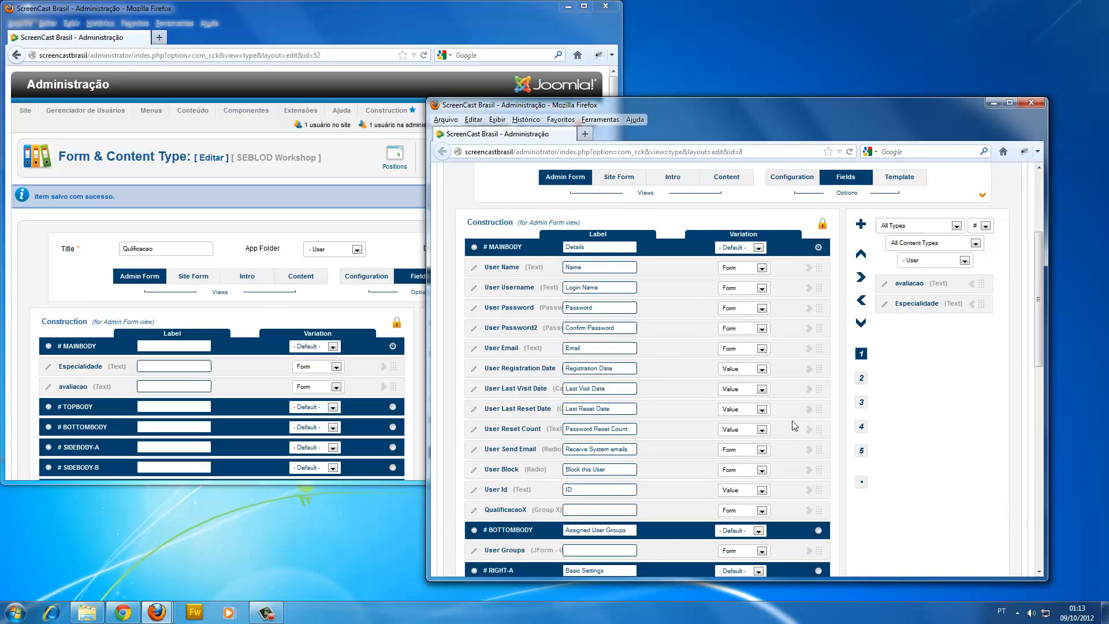
{"action": "scroll", "coordinate": [795, 427], "scroll_direction": "up", "scroll_amount": 2}
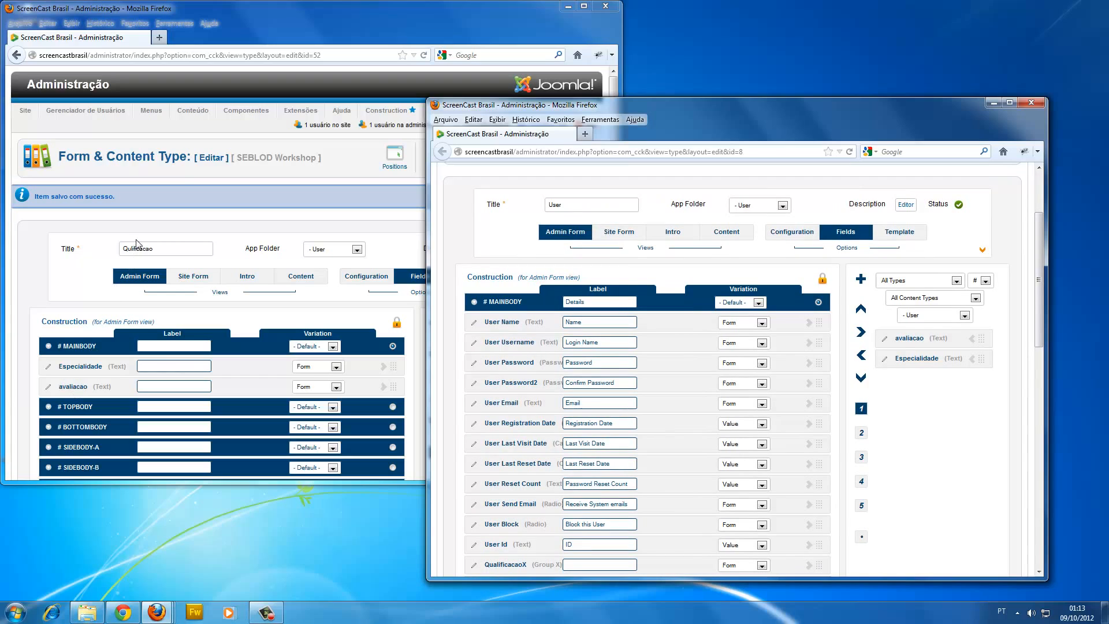
Highlight the Qulificacao type's title again and review the QualificacaoX field's Group X settings in the User type.
{"action": "double_click", "coordinate": [169, 248]}
{"action": "left_click", "coordinate": [723, 120]}
{"action": "scroll", "coordinate": [579, 385], "scroll_direction": "down", "scroll_amount": 1}
{"action": "scroll", "coordinate": [579, 386], "scroll_direction": "down", "scroll_amount": 3}
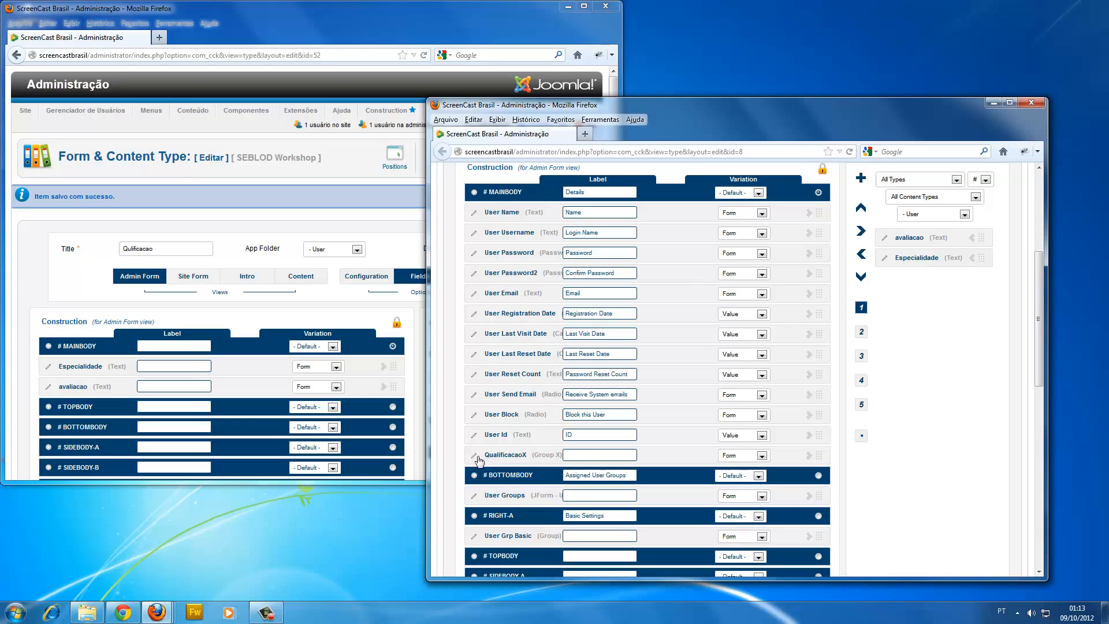
{"action": "left_click", "coordinate": [456, 460]}
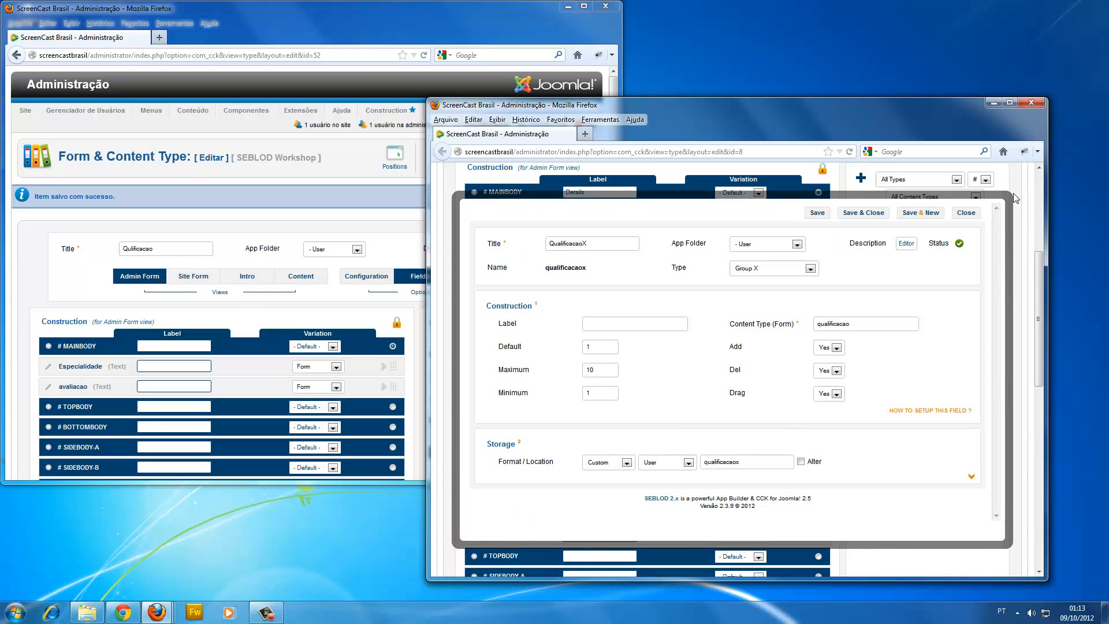
{"action": "left_click", "coordinate": [966, 213]}
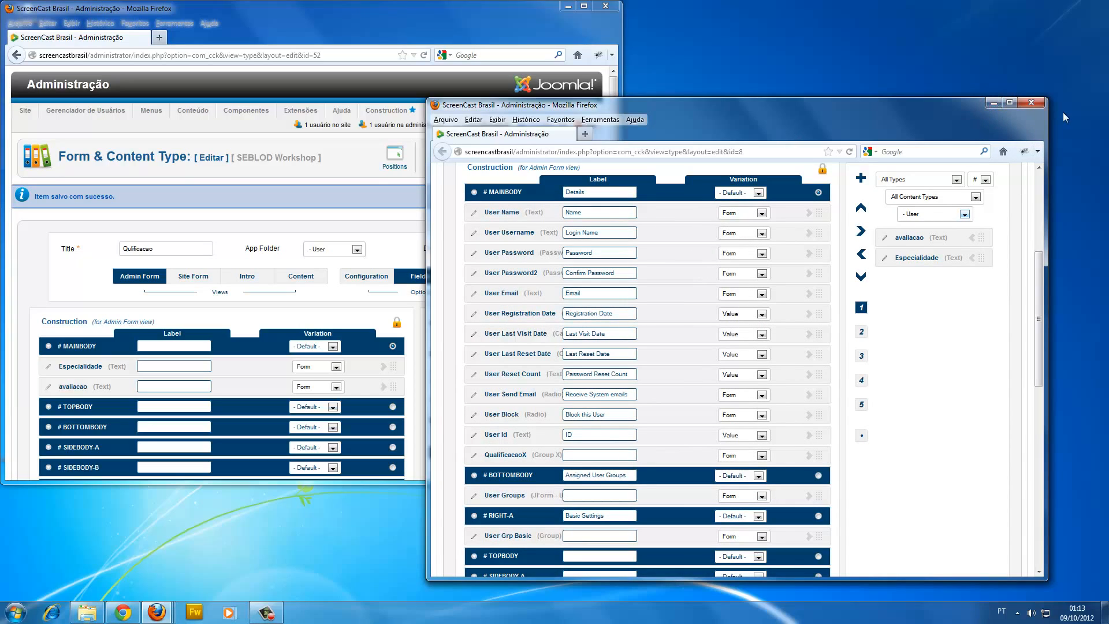
Minimize both content type editor windows and bring back the Edit User form.
{"action": "left_click", "coordinate": [992, 104]}
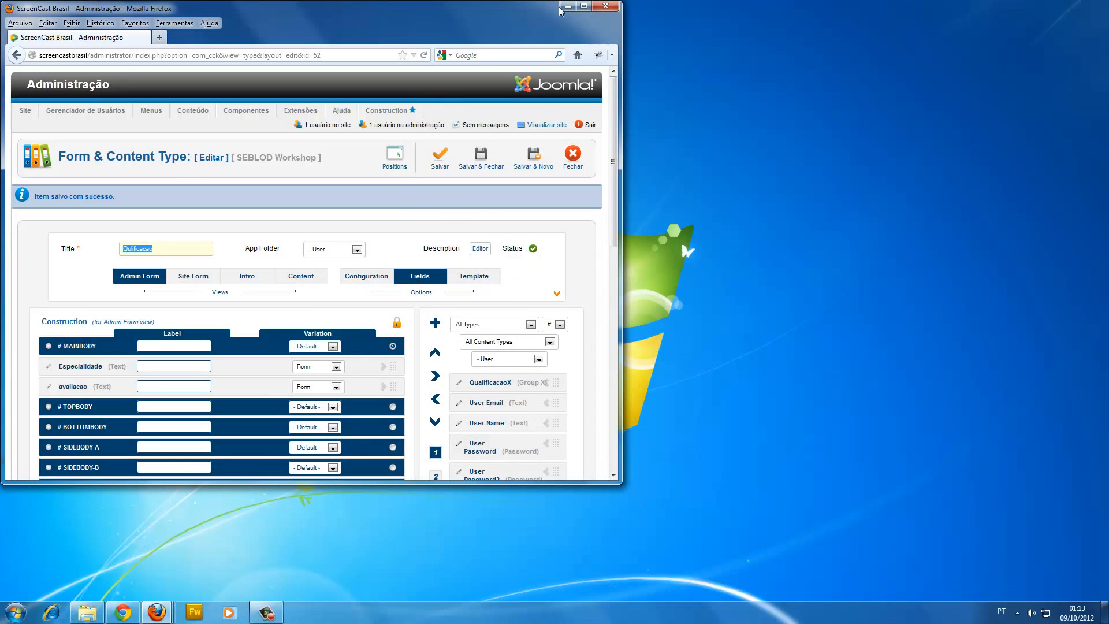
{"action": "left_click", "coordinate": [568, 6]}
{"action": "mouse_move", "coordinate": [157, 611]}
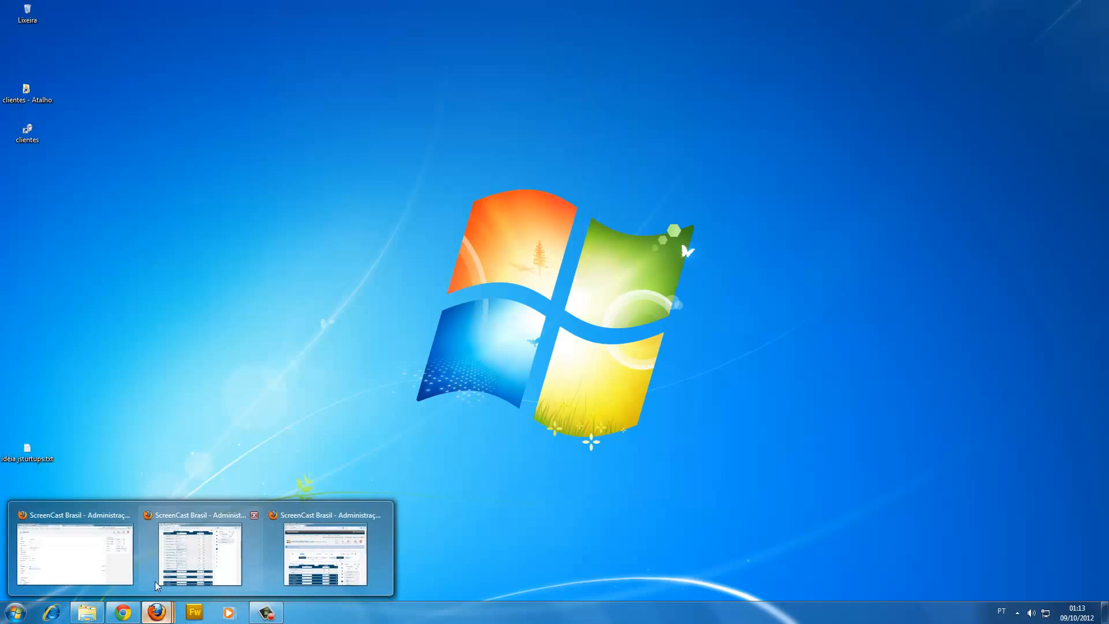
{"action": "left_click", "coordinate": [168, 572]}
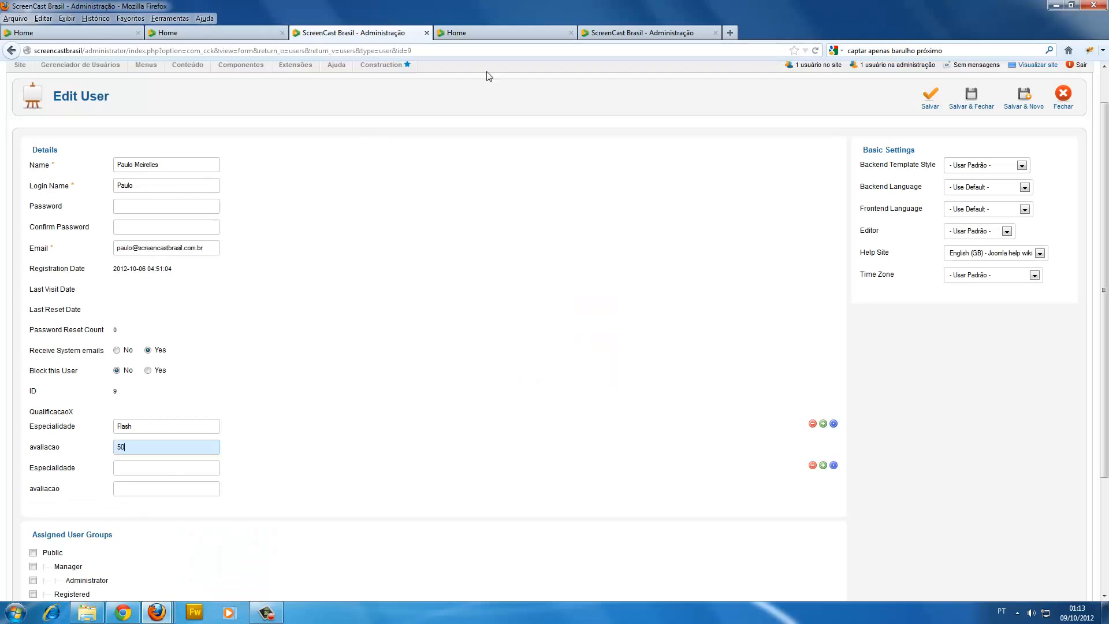
Save the user record and highlight the full name above its QualificacaoX entries.
{"action": "scroll", "coordinate": [489, 75], "scroll_direction": "up", "scroll_amount": 3}
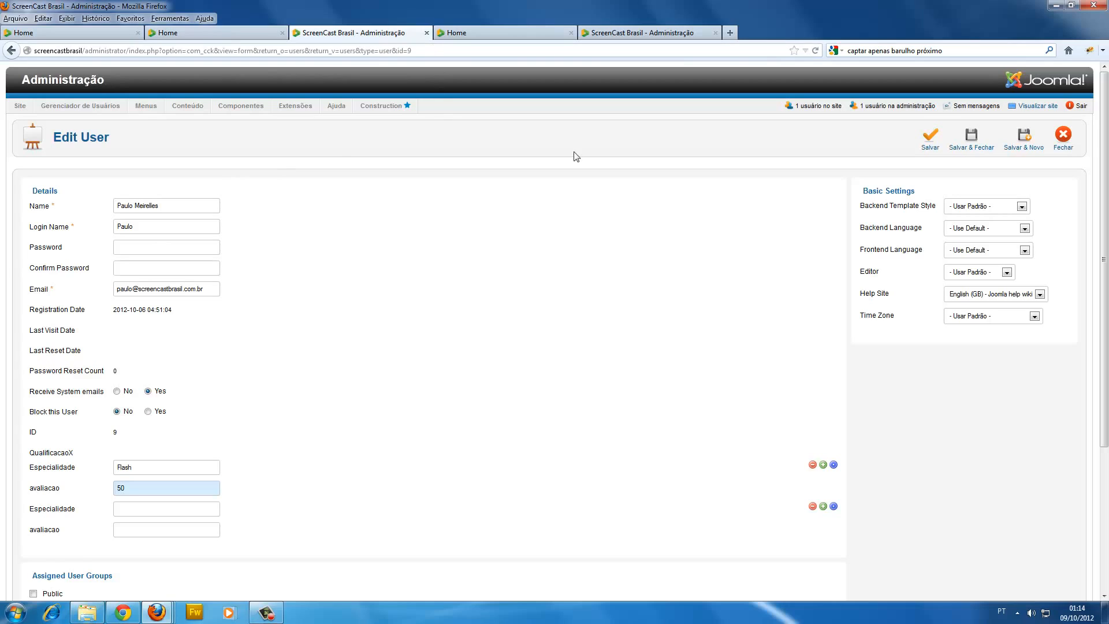
{"action": "left_click", "coordinate": [929, 140]}
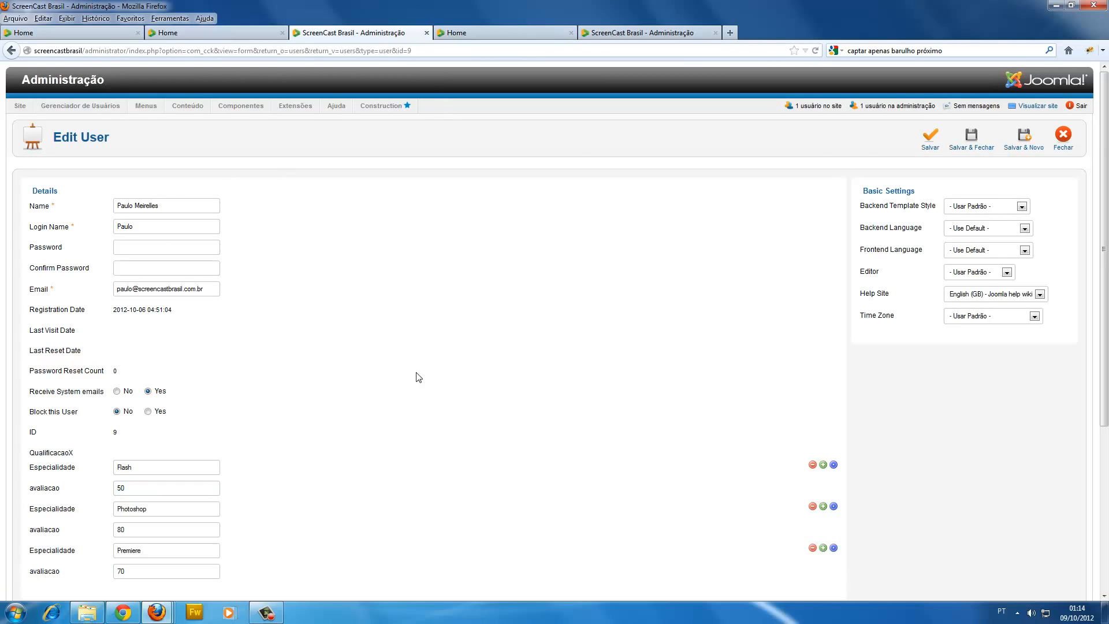
{"action": "scroll", "coordinate": [258, 354], "scroll_direction": "down", "scroll_amount": 3}
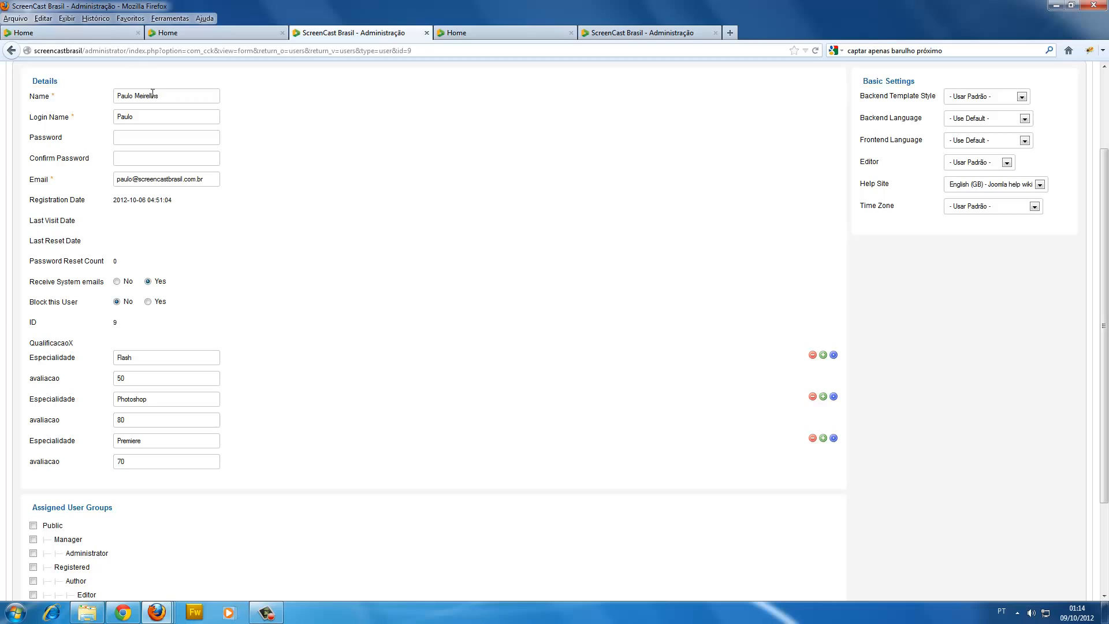
{"action": "left_click_drag", "start_coordinate": [160, 96], "coordinate": [41, 120]}
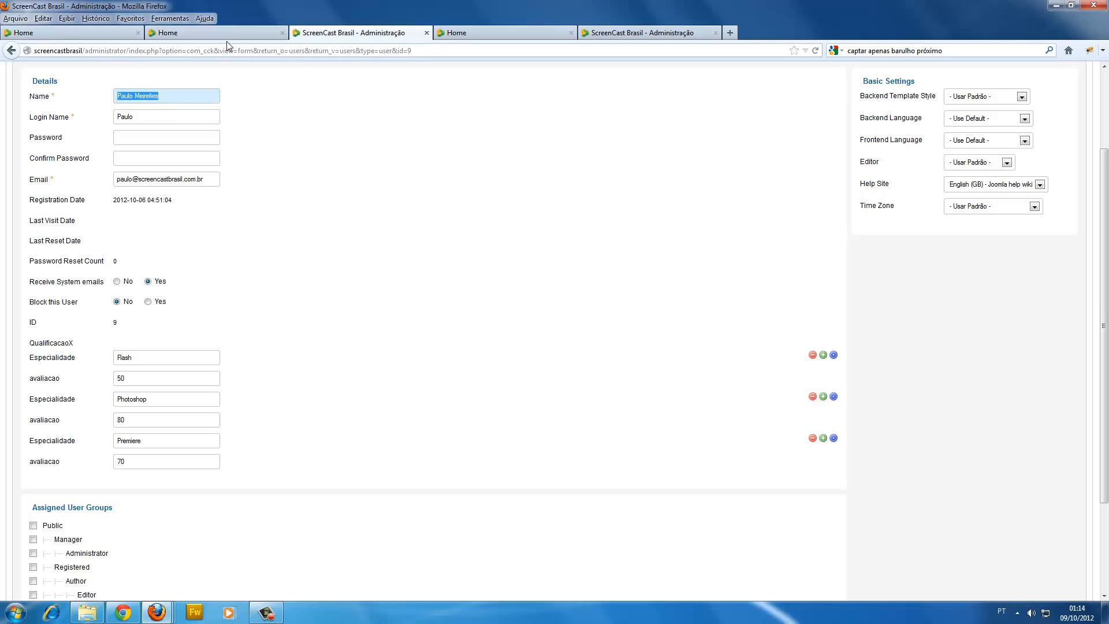
Compare the Usuários page's user cards and skill bars with the sample cards on the other Home page.
{"action": "left_click", "coordinate": [188, 32]}
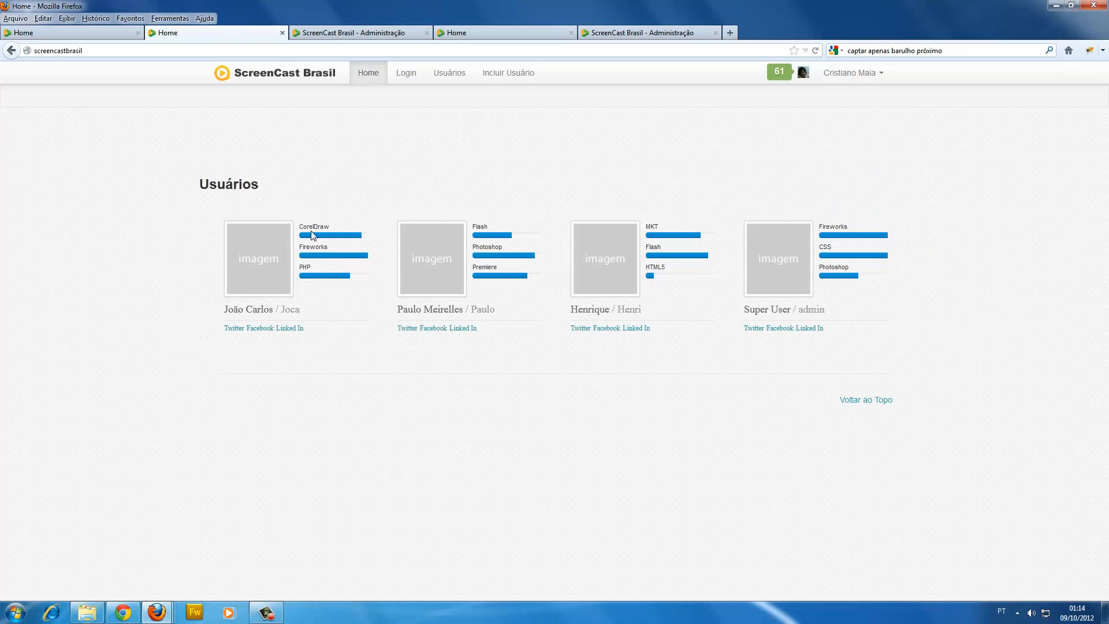
{"action": "left_click", "coordinate": [66, 37]}
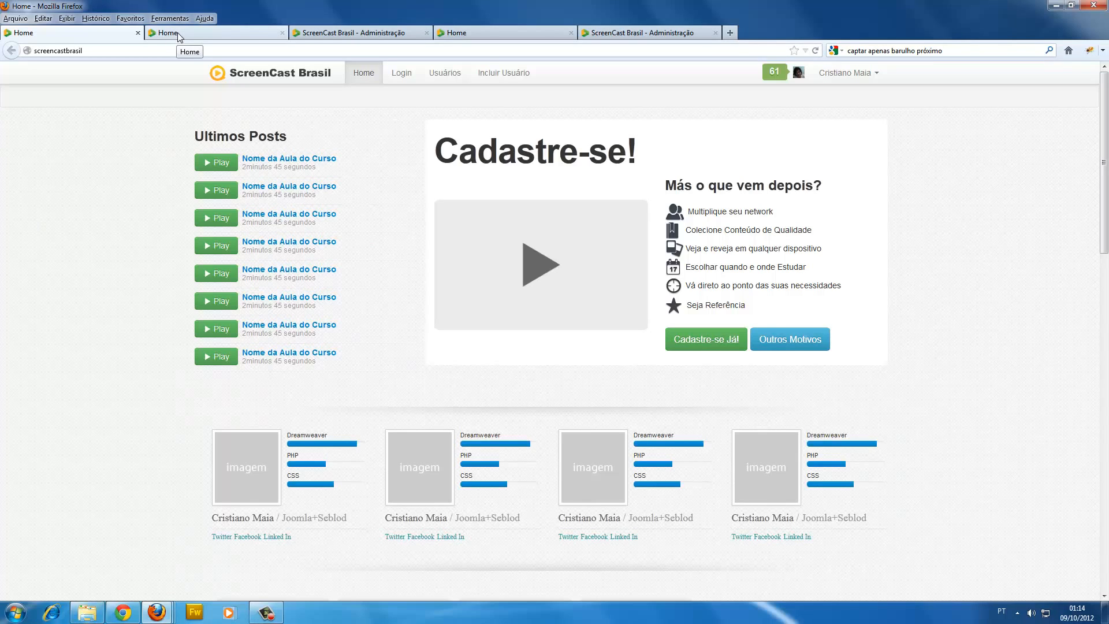
{"action": "left_click", "coordinate": [212, 34]}
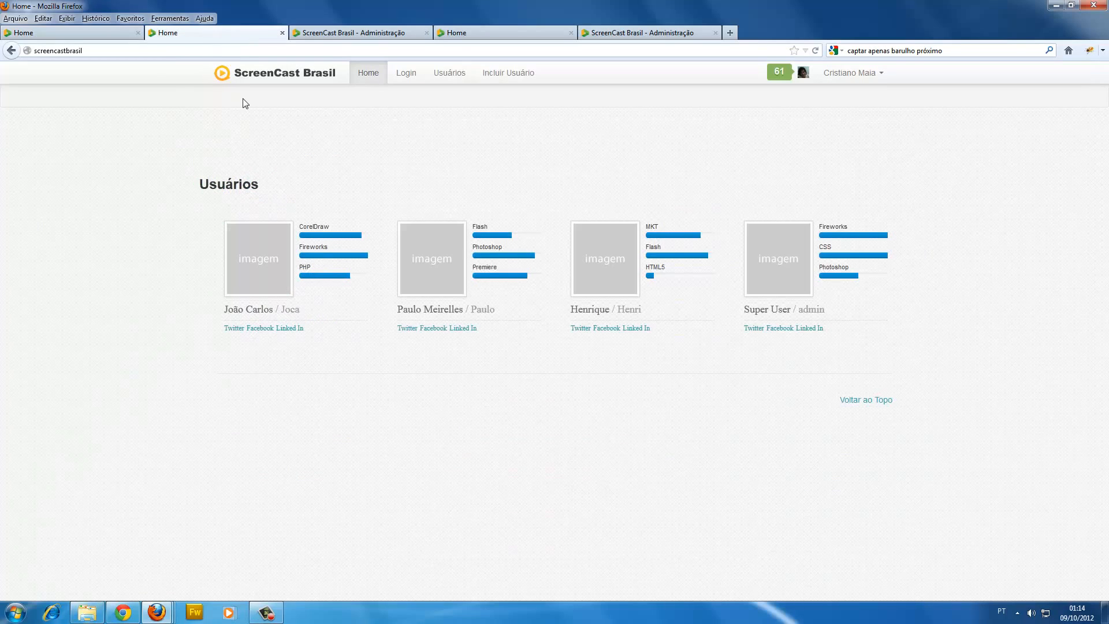
{"action": "left_click", "coordinate": [87, 34]}
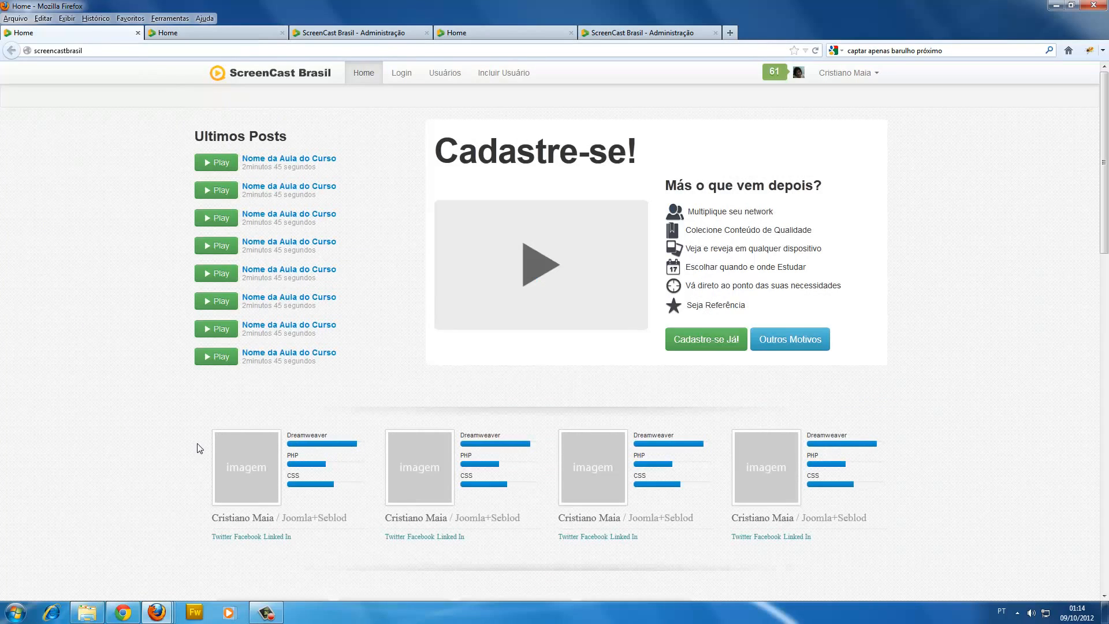
{"action": "left_click_drag", "start_coordinate": [557, 492], "coordinate": [230, 453]}
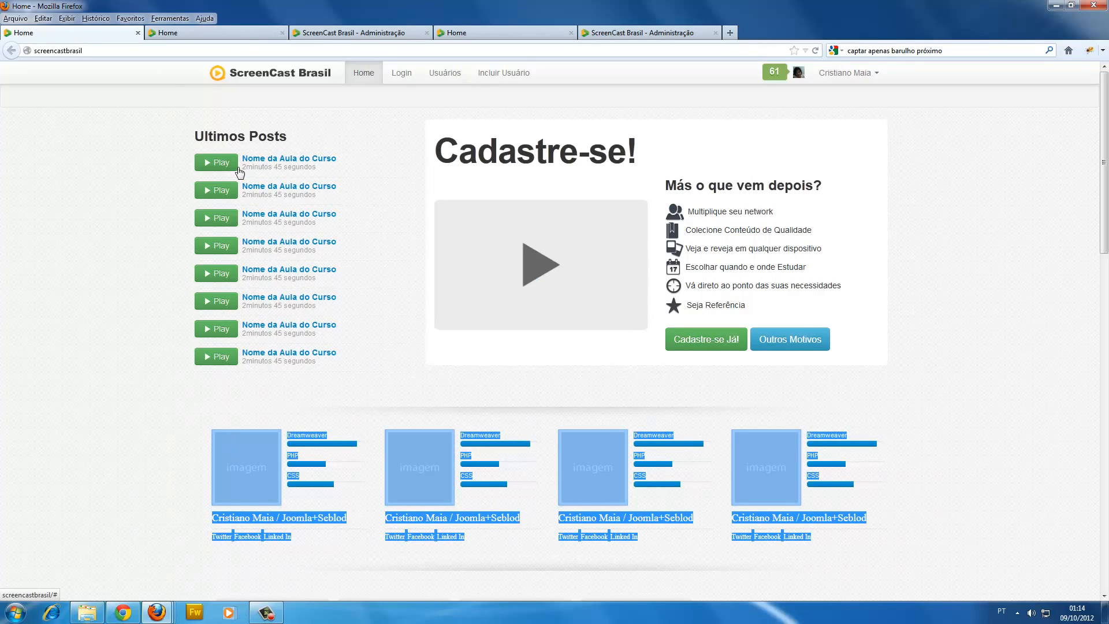
{"action": "left_click", "coordinate": [179, 432]}
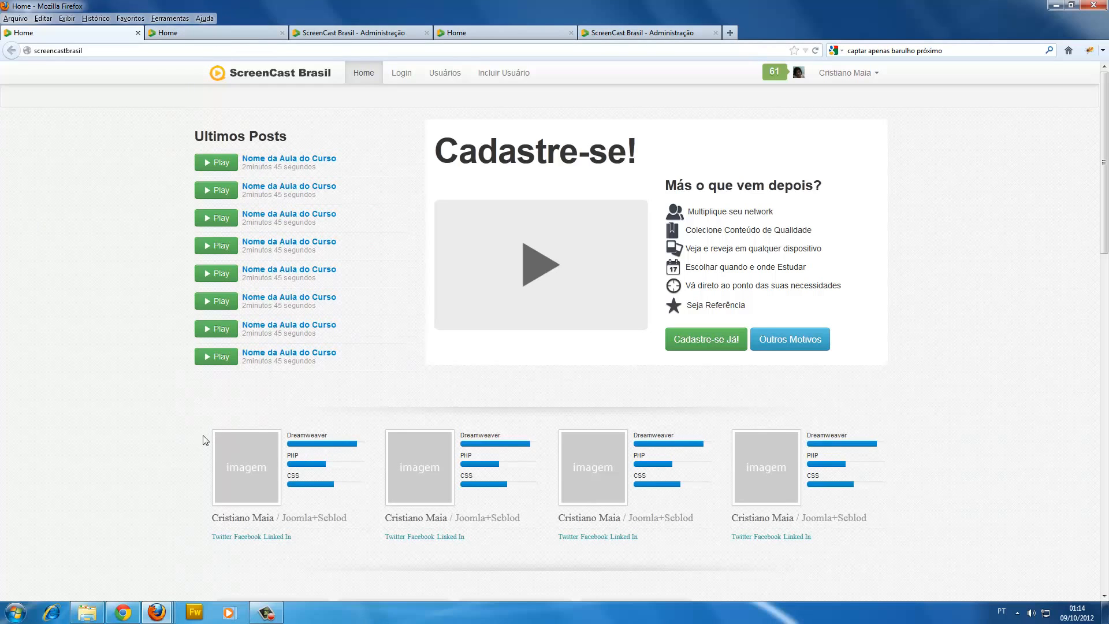
Compare the sample cards on the first Home page with the Usuários page and highlight the second user's skill bars.
{"action": "left_click", "coordinate": [199, 30]}
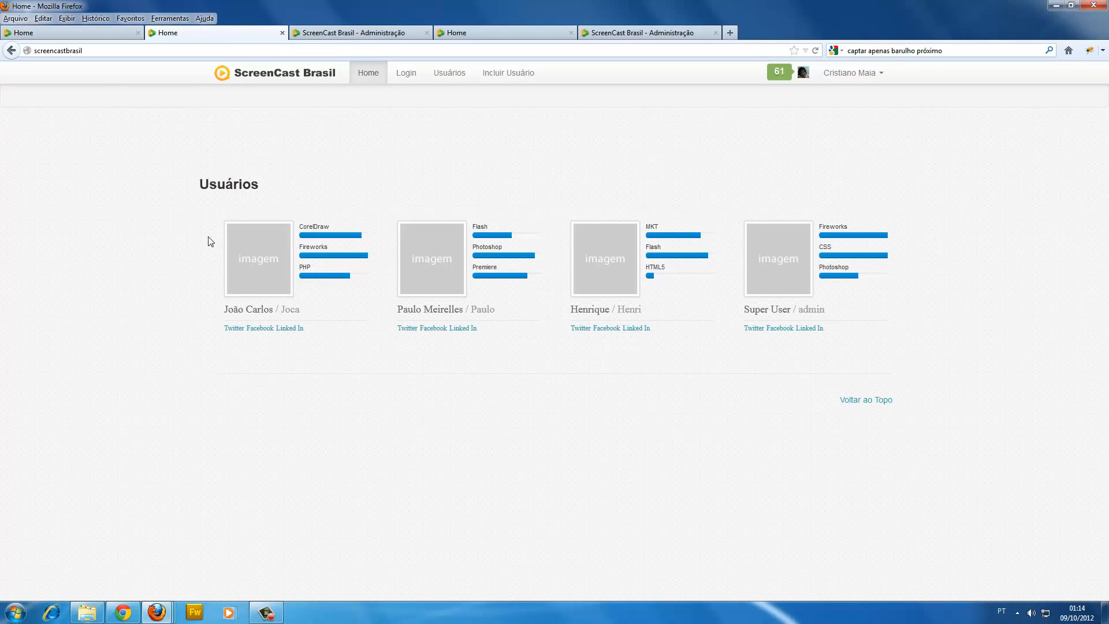
{"action": "left_click_drag", "start_coordinate": [205, 243], "coordinate": [133, 73]}
{"action": "left_click", "coordinate": [93, 33]}
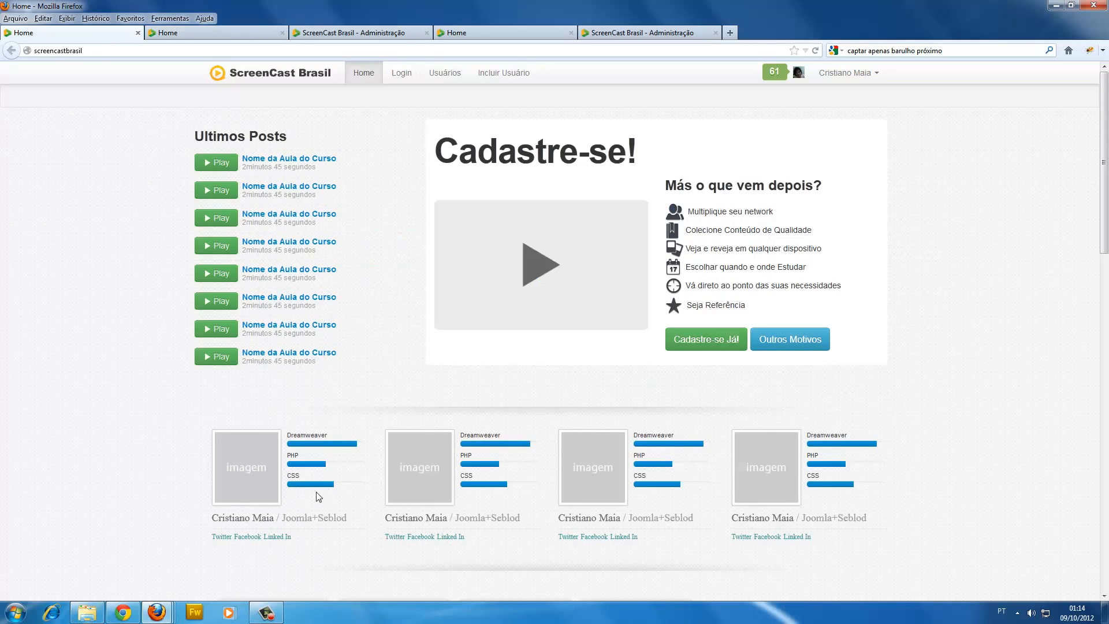
{"action": "left_click", "coordinate": [189, 32]}
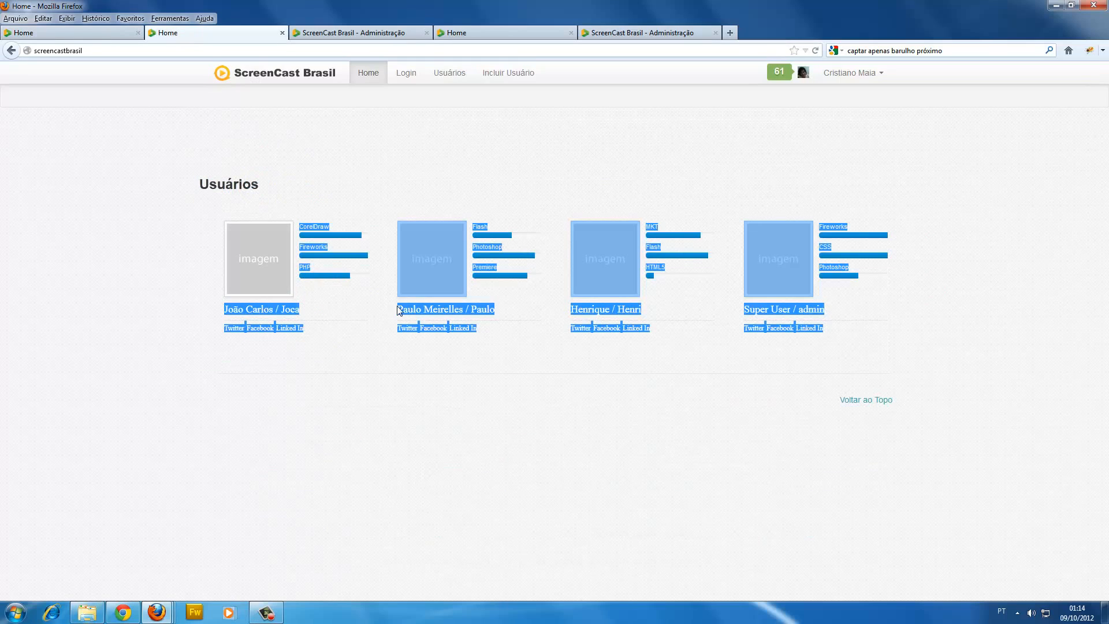
{"action": "left_click", "coordinate": [454, 367]}
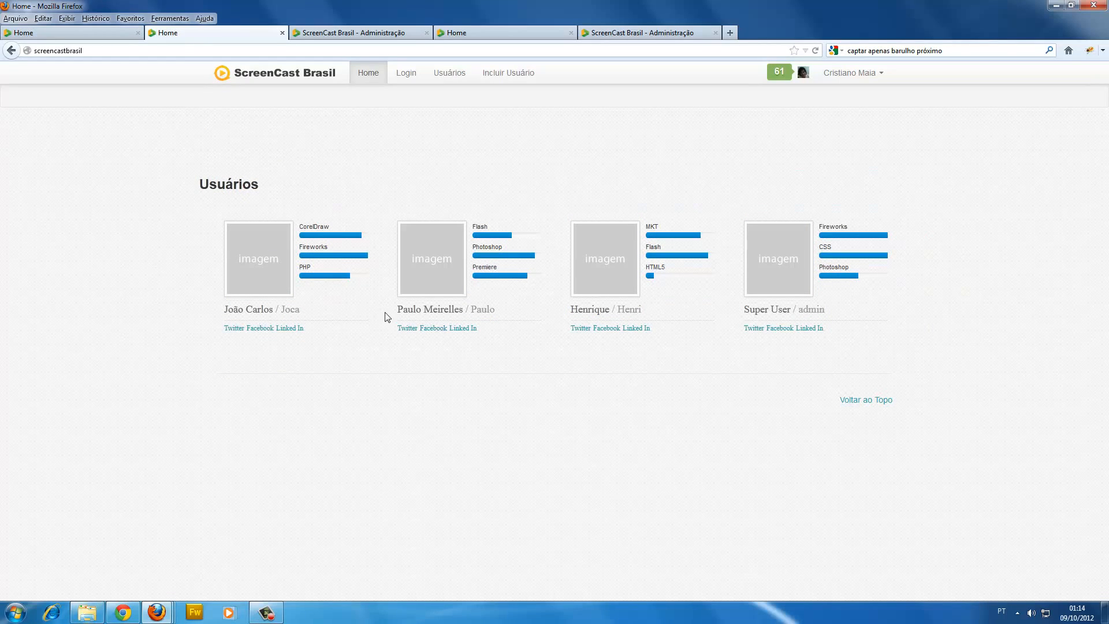
{"action": "left_click_drag", "start_coordinate": [386, 314], "coordinate": [511, 245]}
{"action": "left_click", "coordinate": [507, 227]}
{"action": "left_click", "coordinate": [543, 253]}
Set the Photoshop avaliacao to 10 in the Edit User form and save the user record.
{"action": "left_click", "coordinate": [386, 37]}
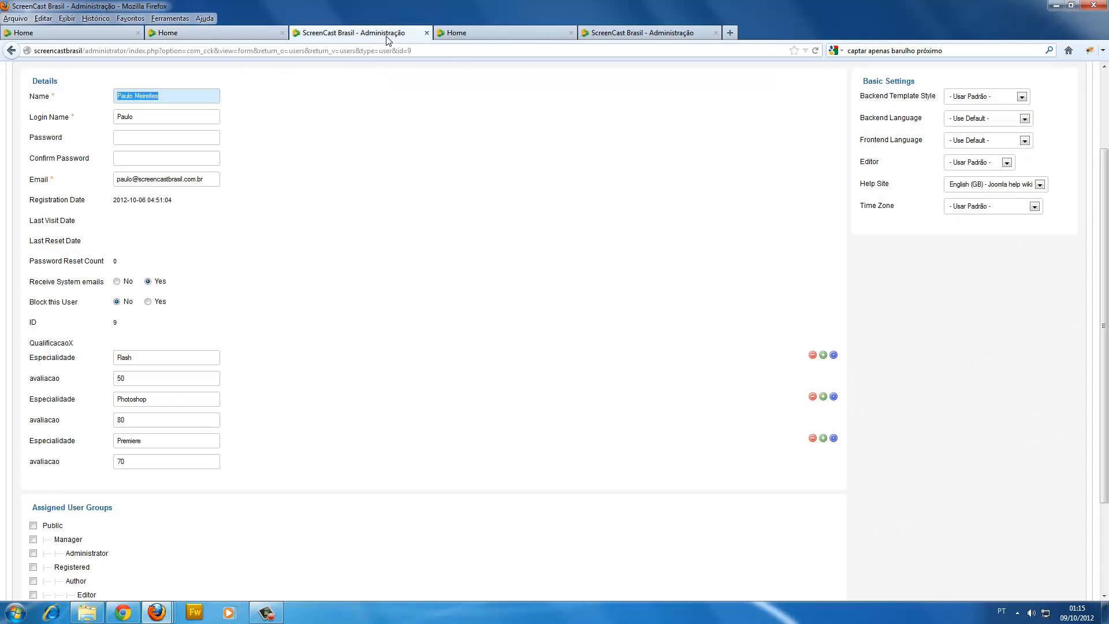
{"action": "double_click", "coordinate": [132, 419]}
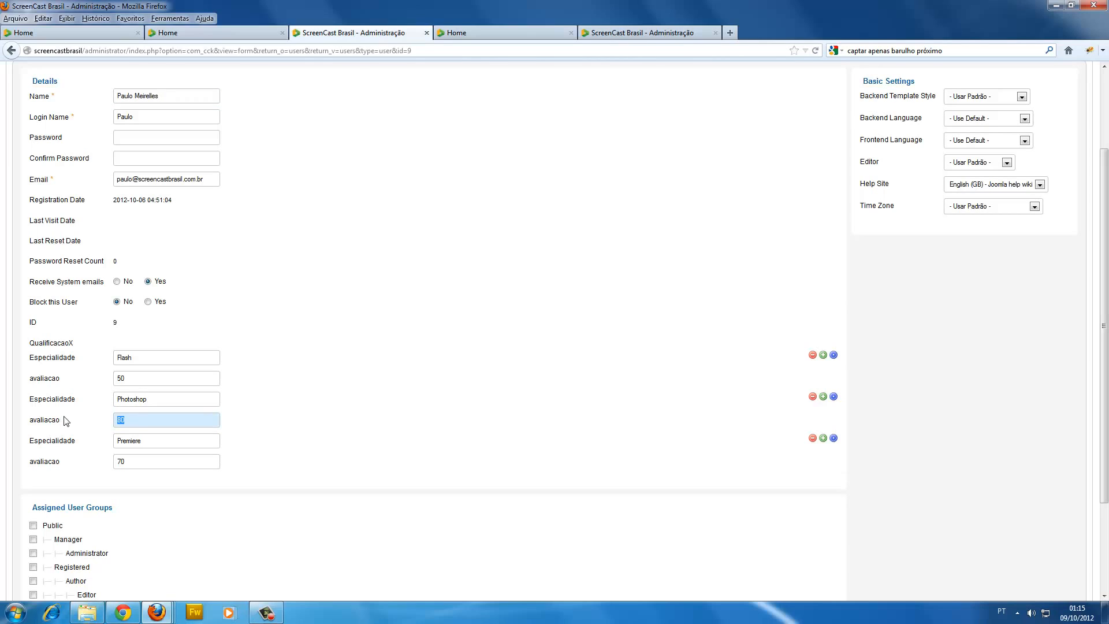
{"action": "double_click", "coordinate": [147, 420]}
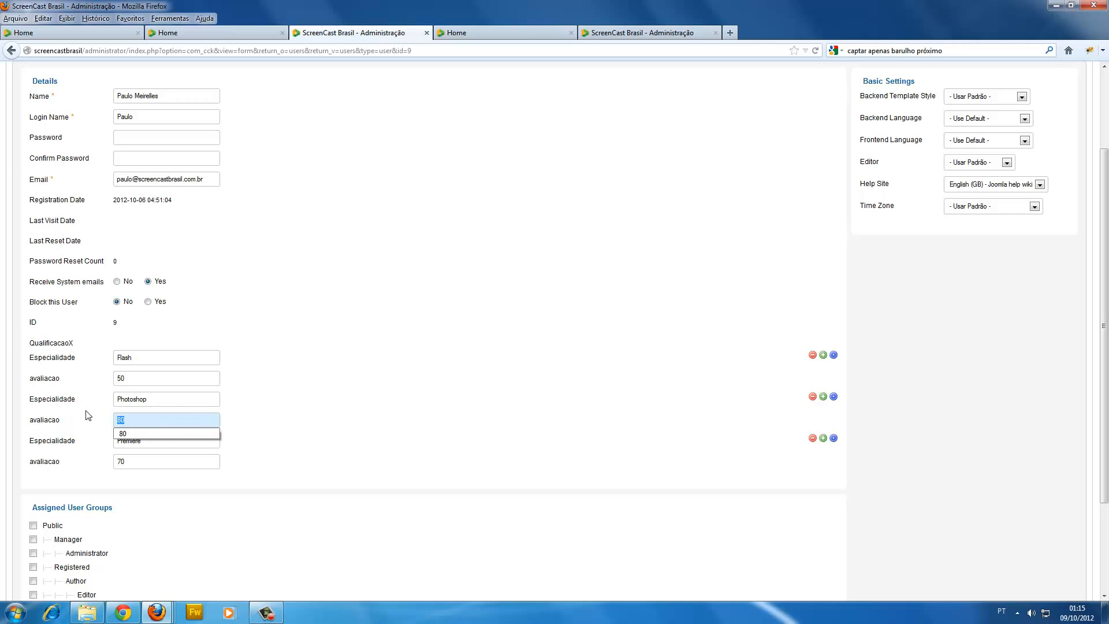
{"action": "type", "text": "10"}
{"action": "scroll", "coordinate": [465, 187], "scroll_direction": "up", "scroll_amount": 3}
{"action": "scroll", "coordinate": [465, 188], "scroll_direction": "up", "scroll_amount": 1}
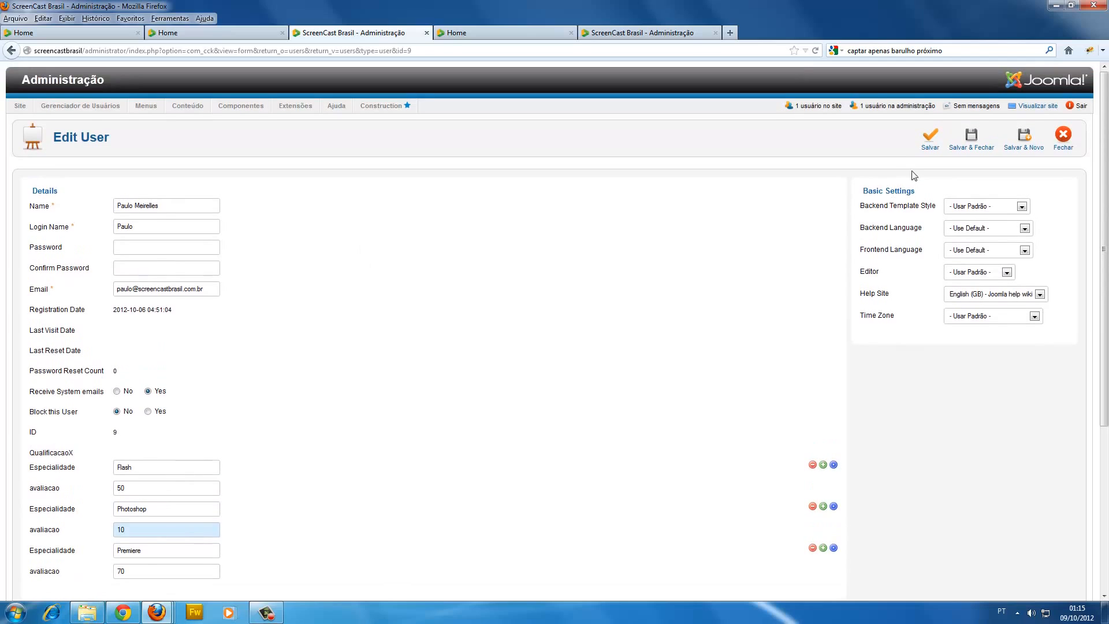
{"action": "left_click", "coordinate": [930, 137]}
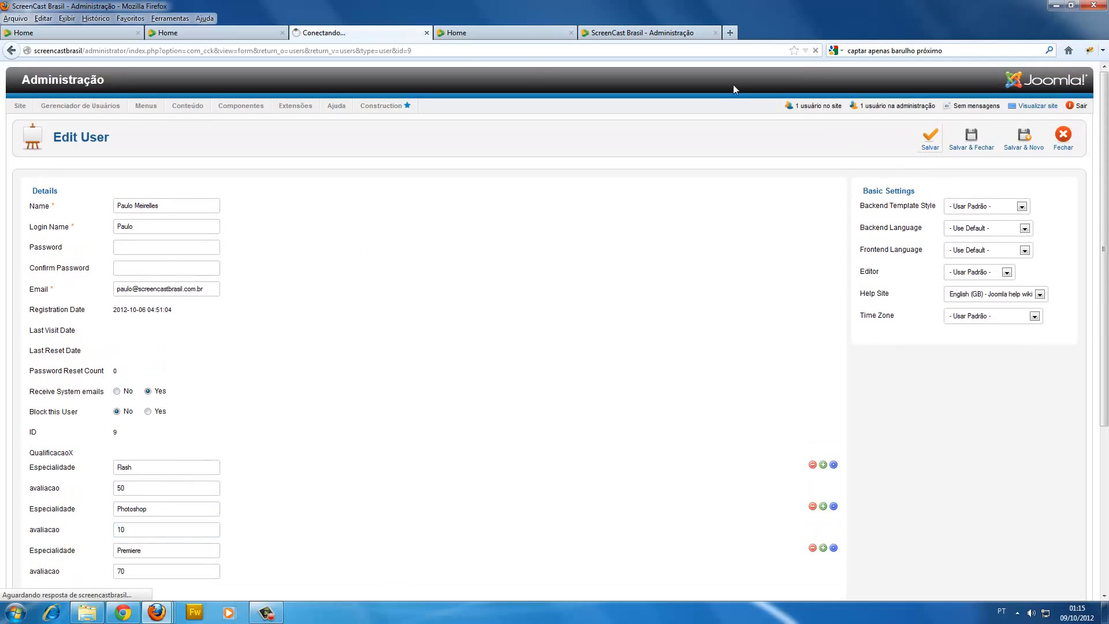
Reload the Usuários page and examine the Photoshop skill bar on the second user's card.
{"action": "left_click", "coordinate": [227, 31]}
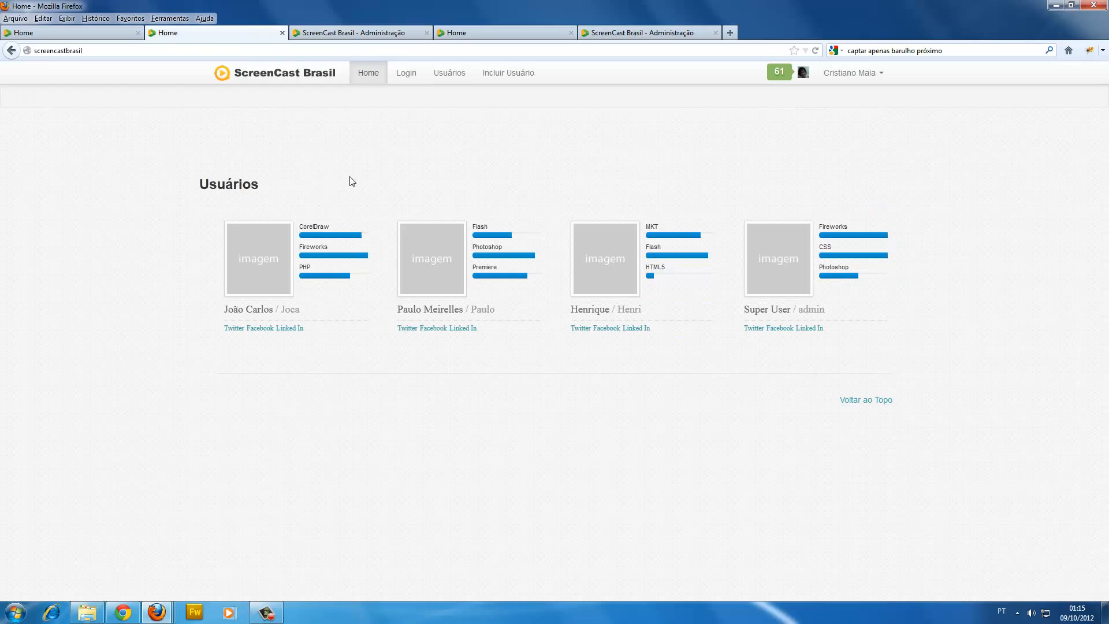
{"action": "key", "text": "F5"}
{"action": "left_click_drag", "start_coordinate": [473, 247], "coordinate": [507, 245]}
{"action": "left_click", "coordinate": [474, 245]}
{"action": "left_click_drag", "start_coordinate": [474, 245], "coordinate": [518, 248]}
{"action": "left_click", "coordinate": [494, 250]}
Set the same user's Photoshop avaliacao to 85 in the administration form and save the record.
{"action": "left_click", "coordinate": [367, 34]}
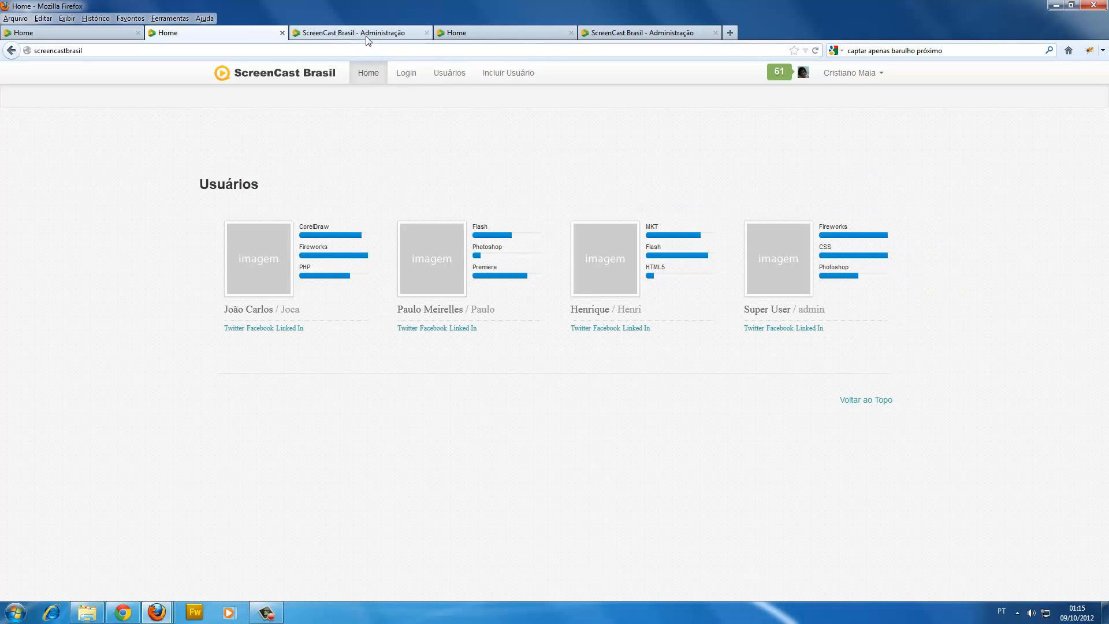
{"action": "scroll", "coordinate": [230, 457], "scroll_direction": "down", "scroll_amount": 3}
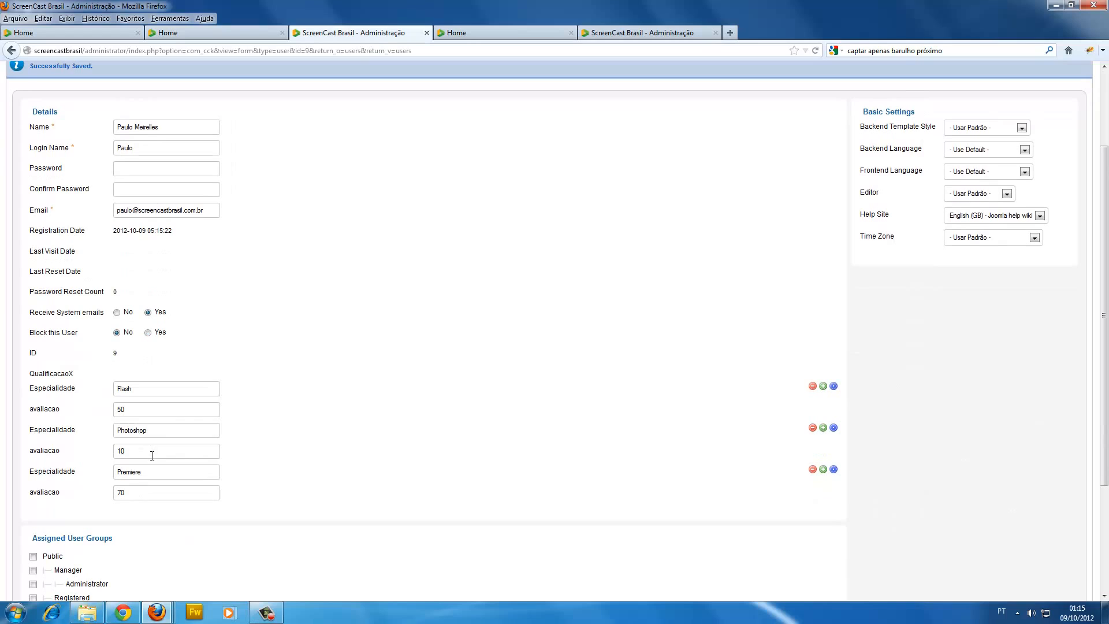
{"action": "left_click_drag", "start_coordinate": [152, 456], "coordinate": [121, 451]}
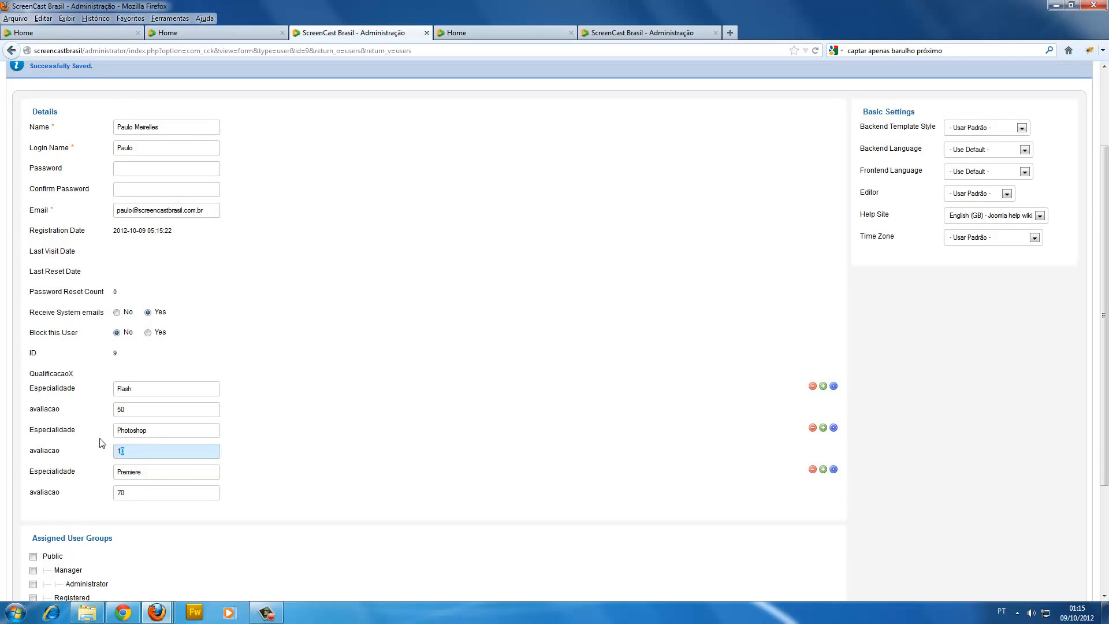
{"action": "key", "text": "BackSpace"}
{"action": "key", "text": "BackSpace"}
{"action": "type", "text": "80"}
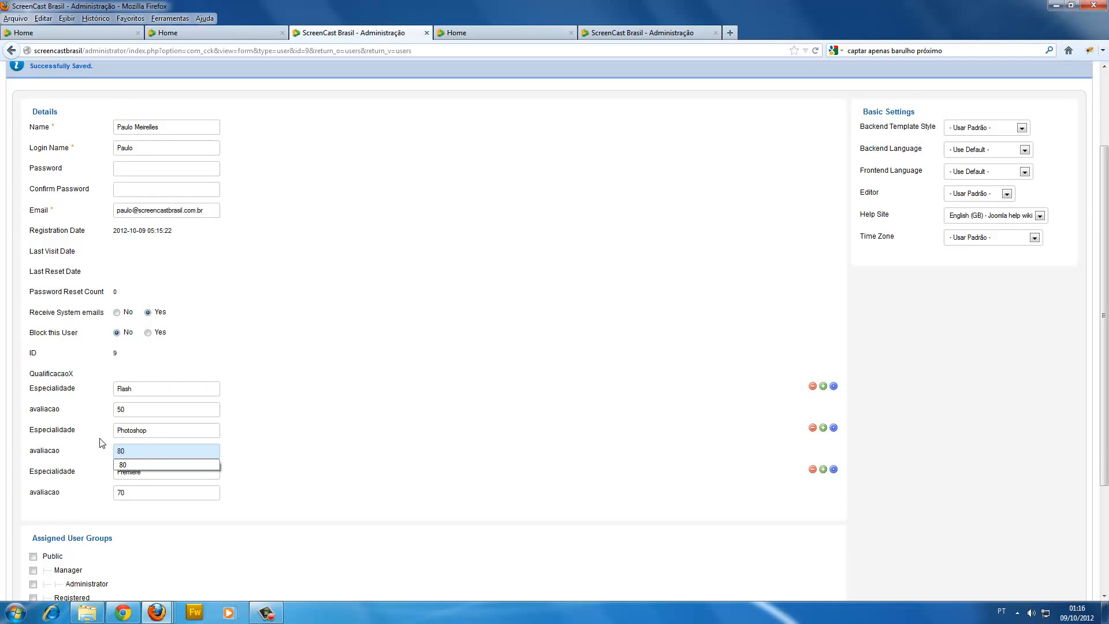
{"action": "key", "text": "BackSpace"}
{"action": "type", "text": "5"}
{"action": "scroll", "coordinate": [709, 185], "scroll_direction": "up", "scroll_amount": 3}
{"action": "left_click", "coordinate": [930, 140]}
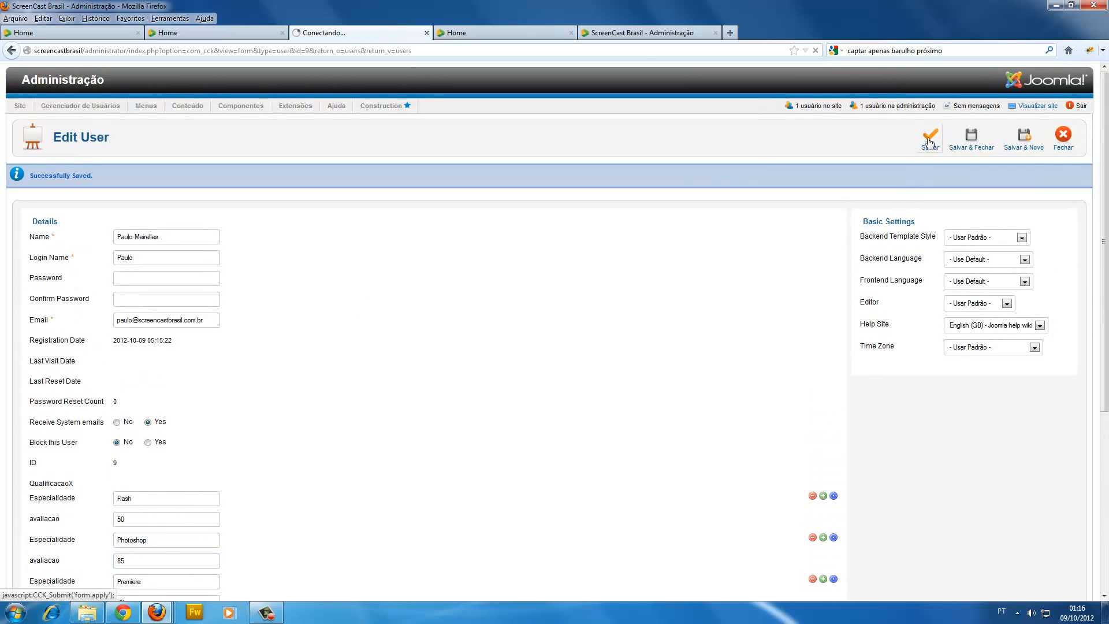
Refresh the Usuários page again to check the second card's Photoshop bar against the newly saved rating.
{"action": "left_click", "coordinate": [226, 26]}
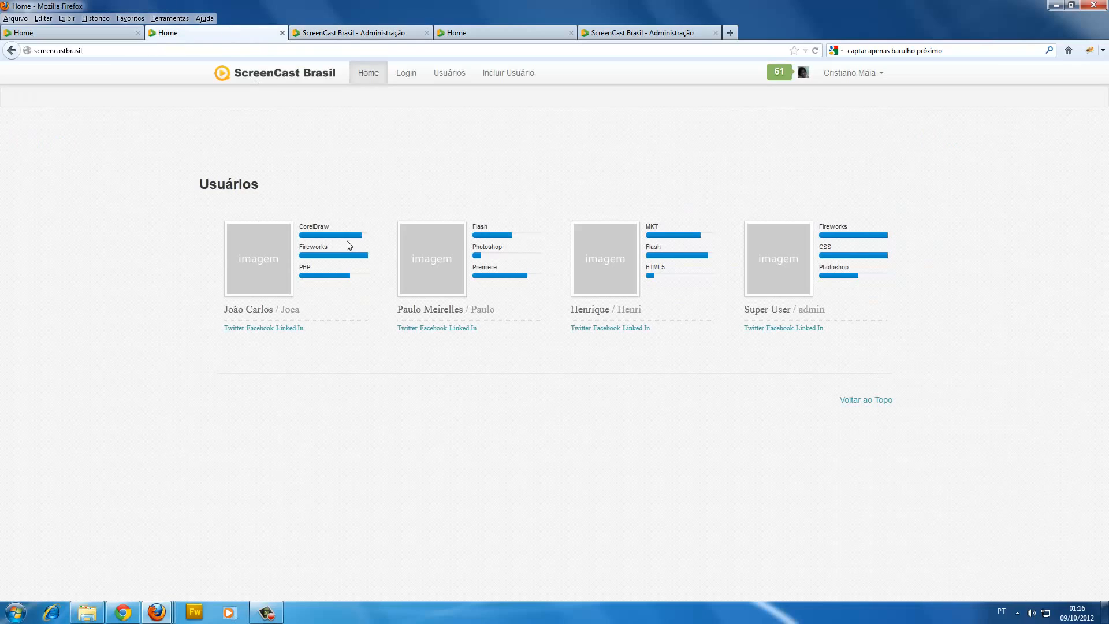
{"action": "mouse_move", "coordinate": [491, 247]}
{"action": "left_mouse_down"}
{"action": "mouse_move", "coordinate": [471, 249]}
{"action": "mouse_move", "coordinate": [484, 238]}
{"action": "left_mouse_up"}
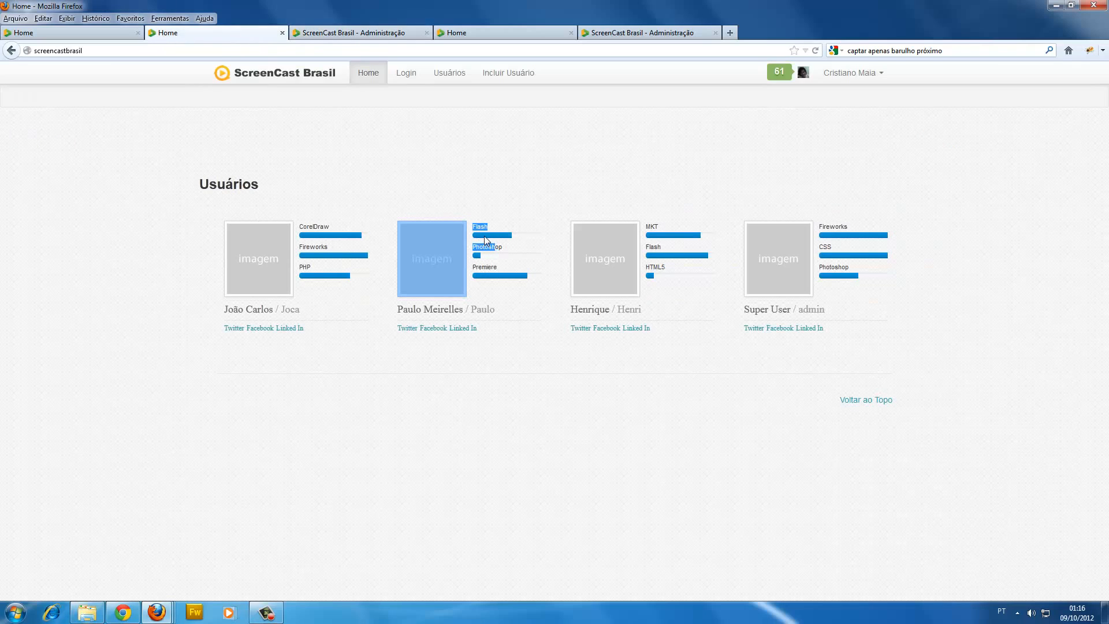
{"action": "left_click", "coordinate": [485, 241]}
{"action": "key", "text": "F5"}
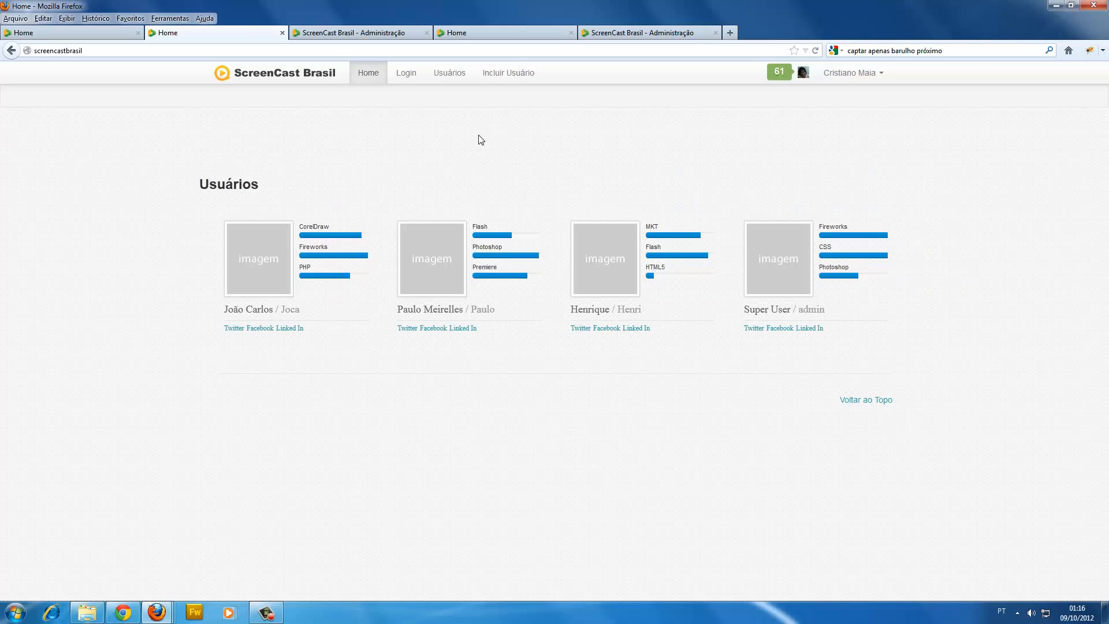
Start a new form and content type in the screencasts site's SEBLOD Form & Content Type Manager, choosing its skeleton.
{"action": "left_click", "coordinate": [491, 34]}
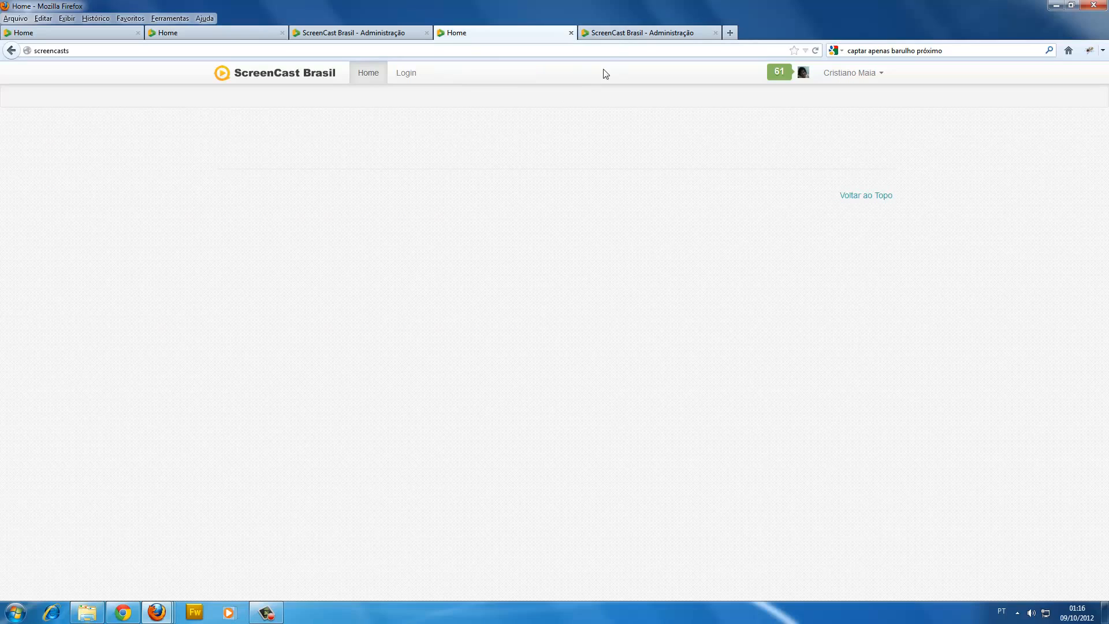
{"action": "left_click", "coordinate": [611, 33]}
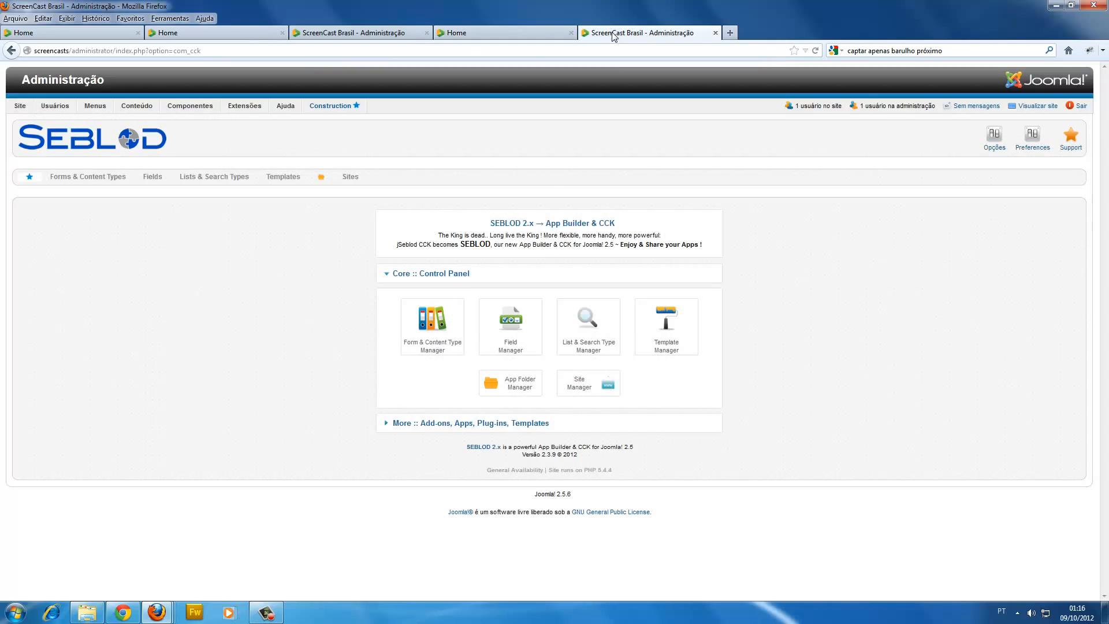
{"action": "left_click", "coordinate": [429, 335]}
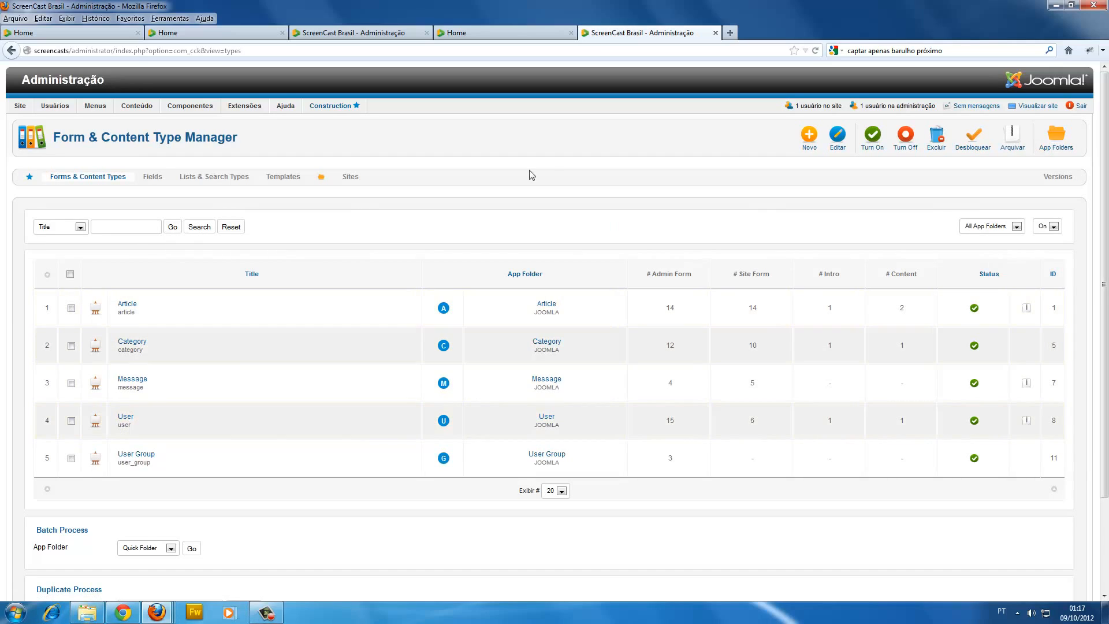
{"action": "left_click", "coordinate": [808, 142]}
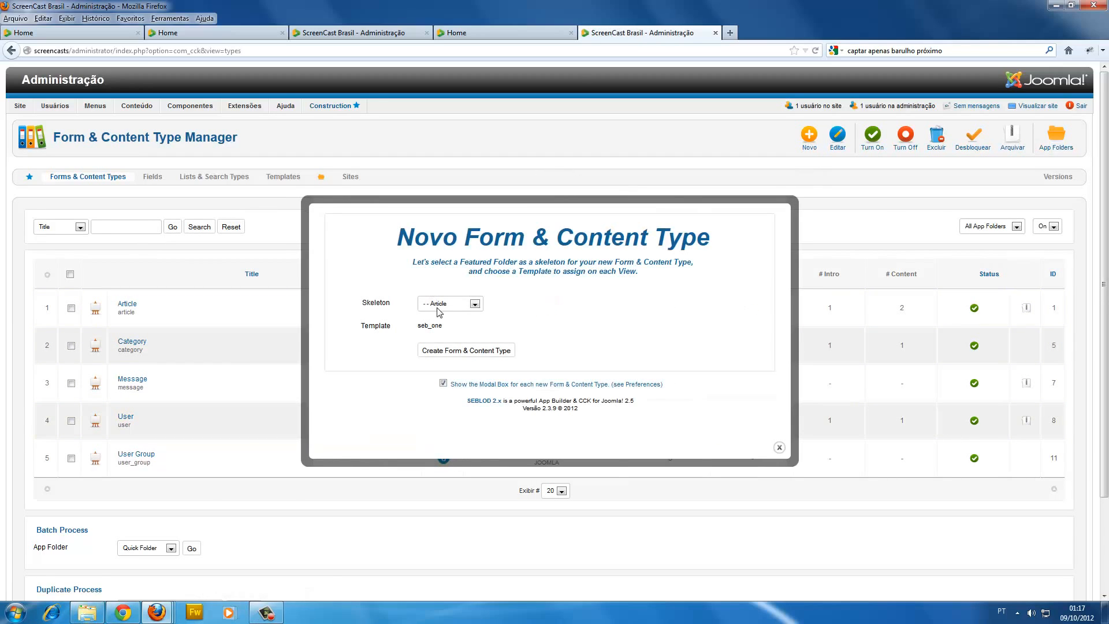
{"action": "left_click", "coordinate": [439, 311]}
{"action": "left_click", "coordinate": [420, 318]}
{"action": "left_click", "coordinate": [442, 351]}
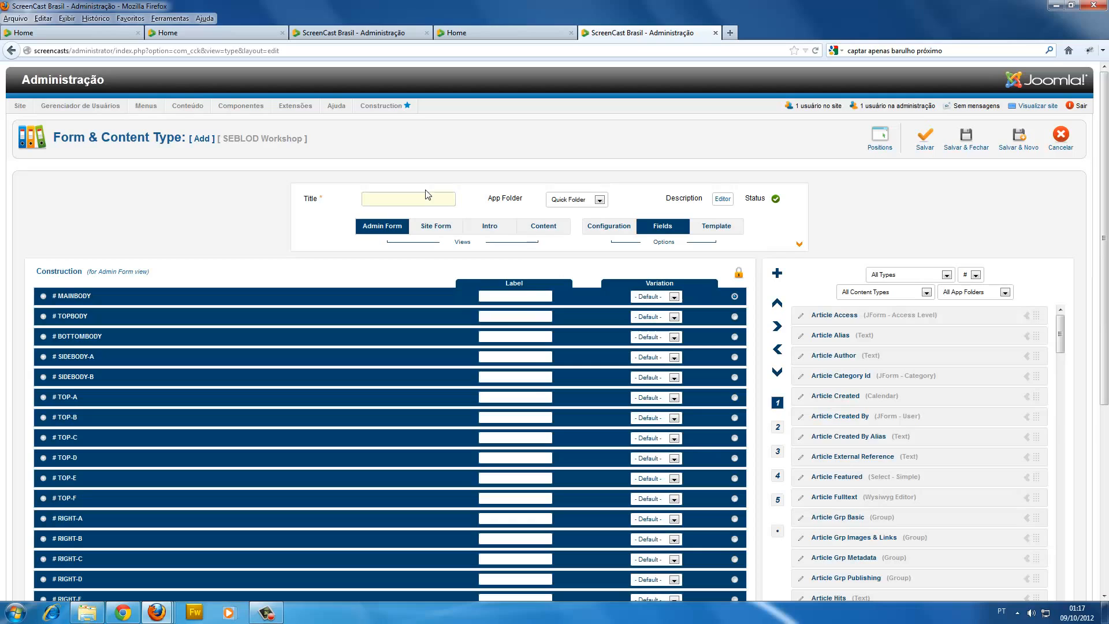
Title the new content type Qualicacao and save it.
{"action": "type", "text": "Qu"}
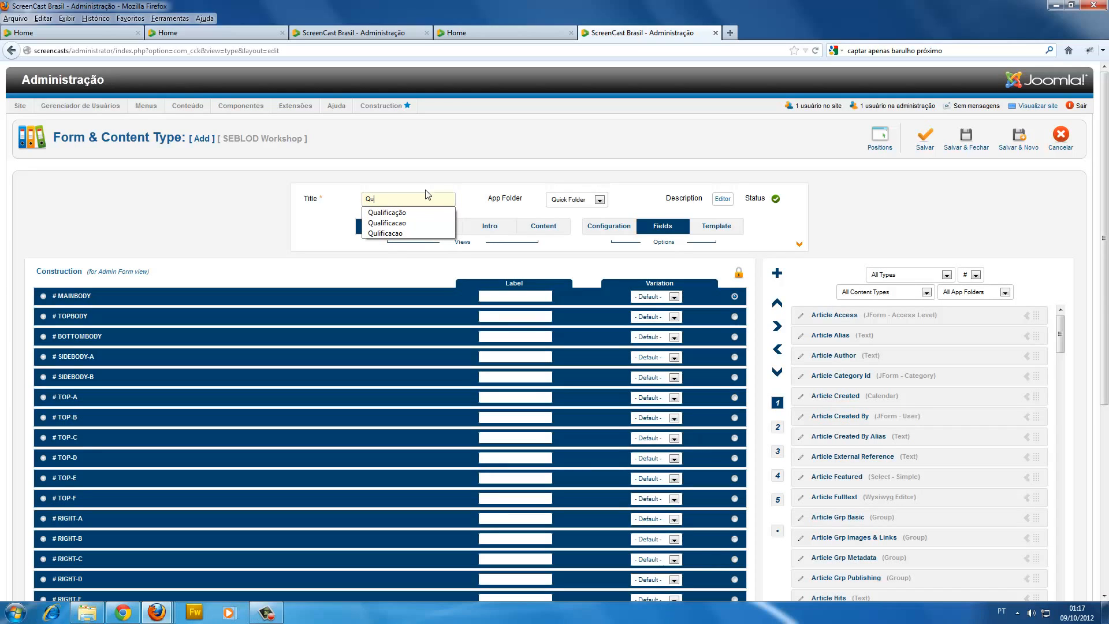
{"action": "type", "text": "alica"}
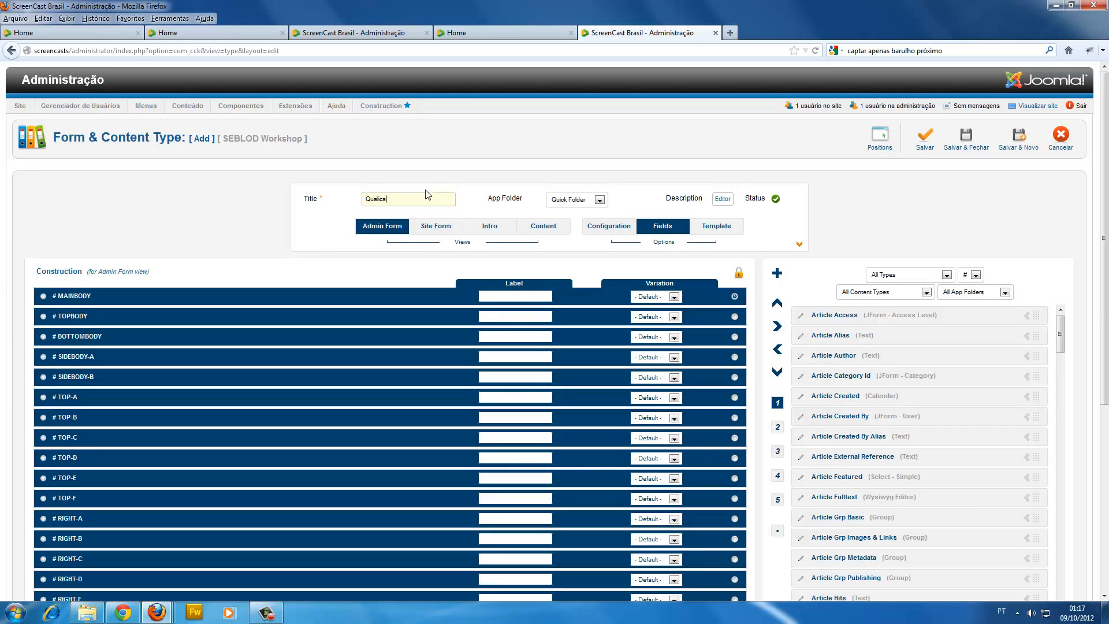
{"action": "type", "text": "cao"}
{"action": "left_click_drag", "start_coordinate": [382, 199], "coordinate": [415, 196]}
{"action": "left_click", "coordinate": [398, 198]}
{"action": "left_click_drag", "start_coordinate": [386, 200], "coordinate": [394, 199]}
{"action": "left_click", "coordinate": [405, 199]}
{"action": "left_click_drag", "start_coordinate": [366, 198], "coordinate": [399, 197]}
{"action": "left_click", "coordinate": [409, 196]}
{"action": "left_click_drag", "start_coordinate": [399, 197], "coordinate": [350, 176]}
{"action": "left_click", "coordinate": [374, 178]}
{"action": "double_click", "coordinate": [384, 198]}
{"action": "left_click", "coordinate": [421, 203]}
{"action": "left_click", "coordinate": [922, 143]}
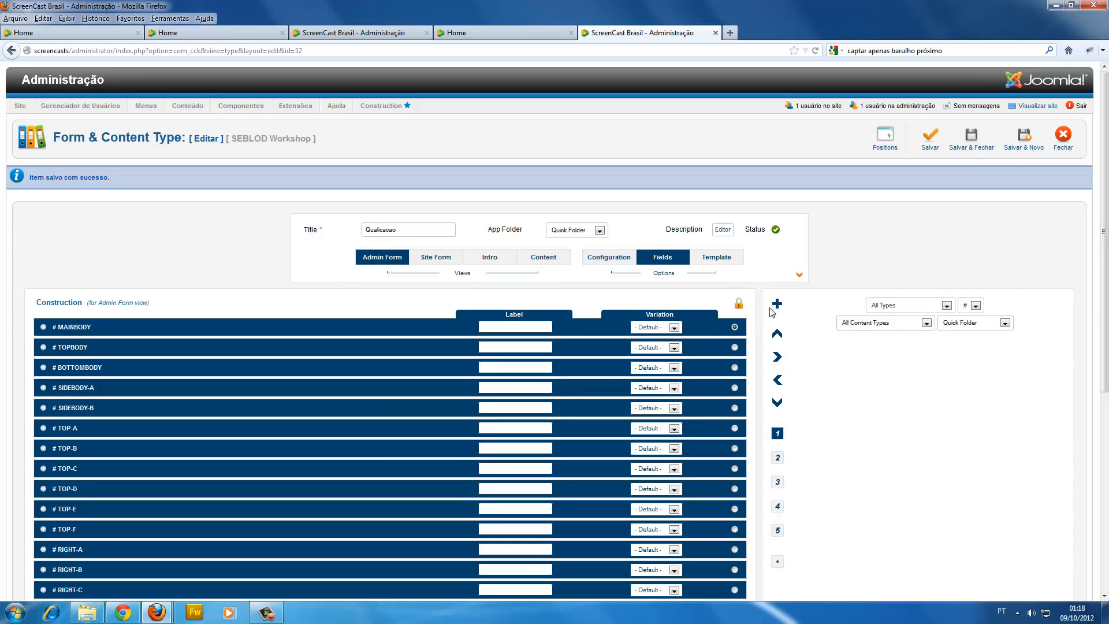
Add a text field titled Especialidade to the content type's admin form, with storage format None.
{"action": "left_click", "coordinate": [777, 310]}
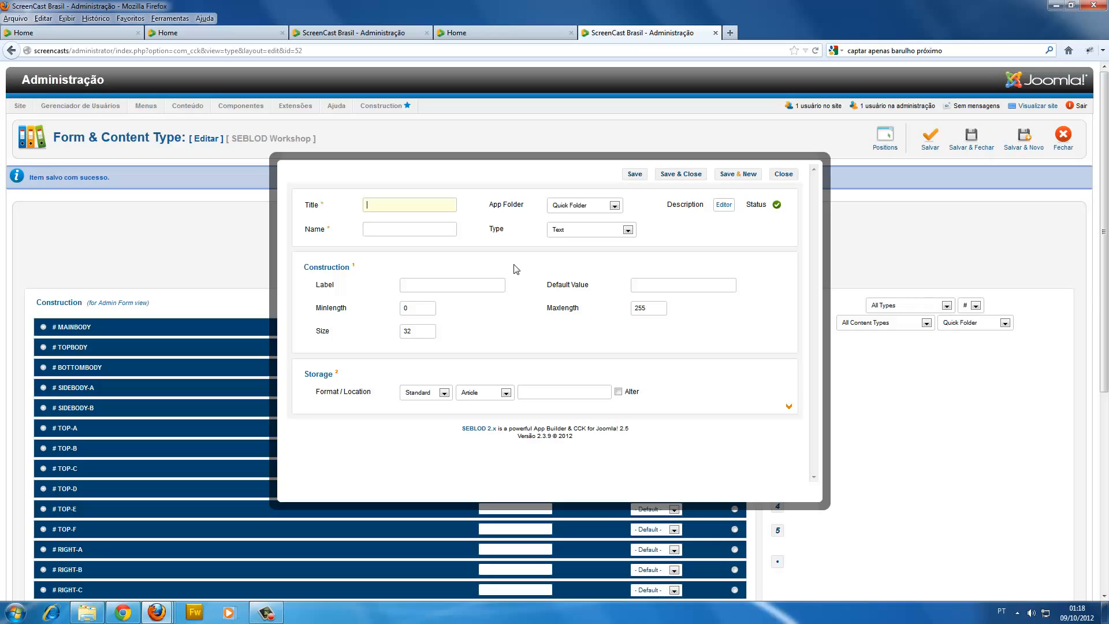
{"action": "type", "text": "Especialidade"}
{"action": "left_click", "coordinate": [418, 393]}
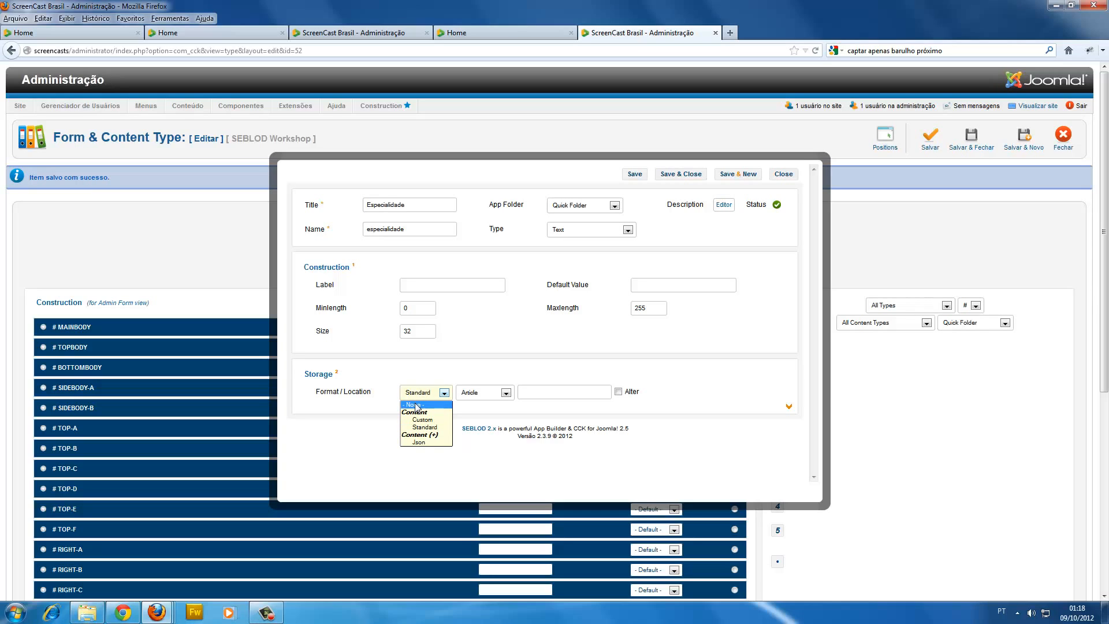
{"action": "left_click", "coordinate": [417, 405]}
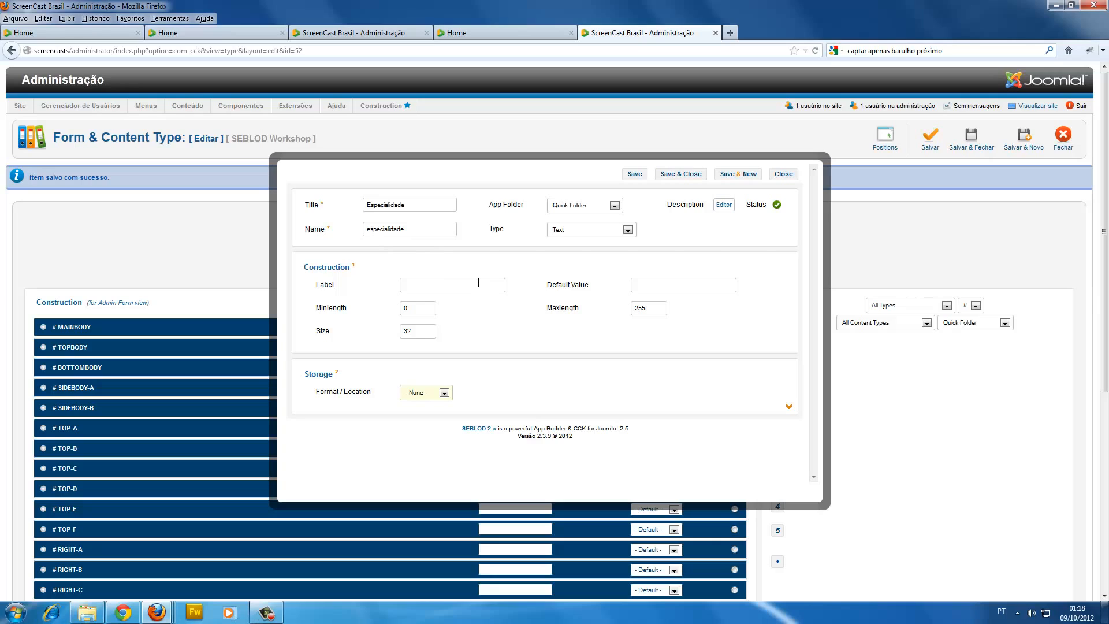
{"action": "left_click_drag", "start_coordinate": [409, 229], "coordinate": [367, 229]}
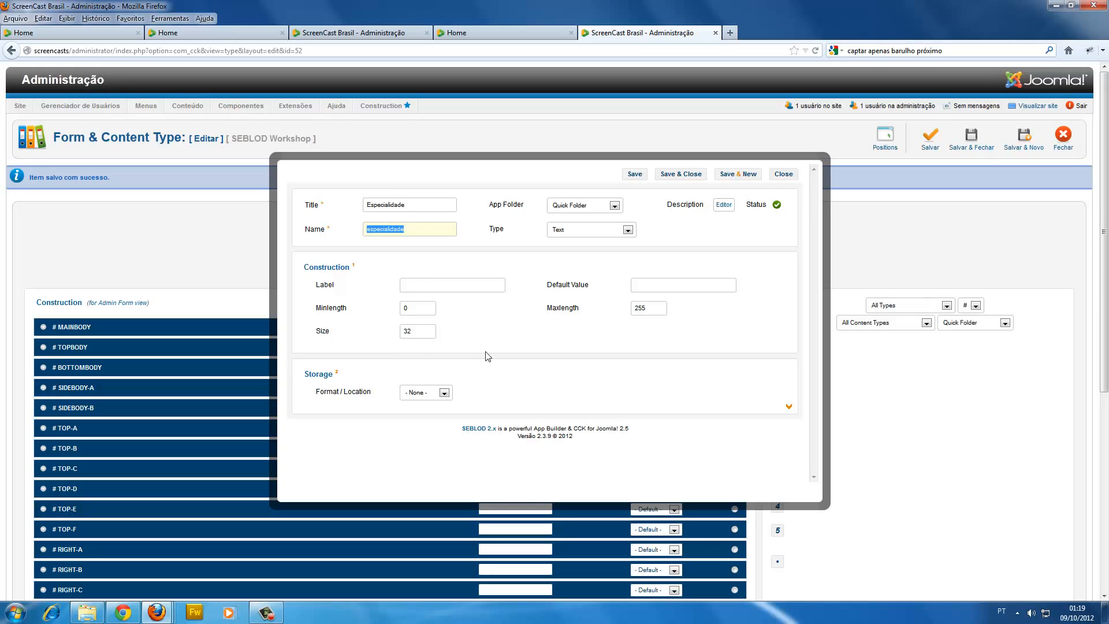
{"action": "left_click", "coordinate": [665, 176]}
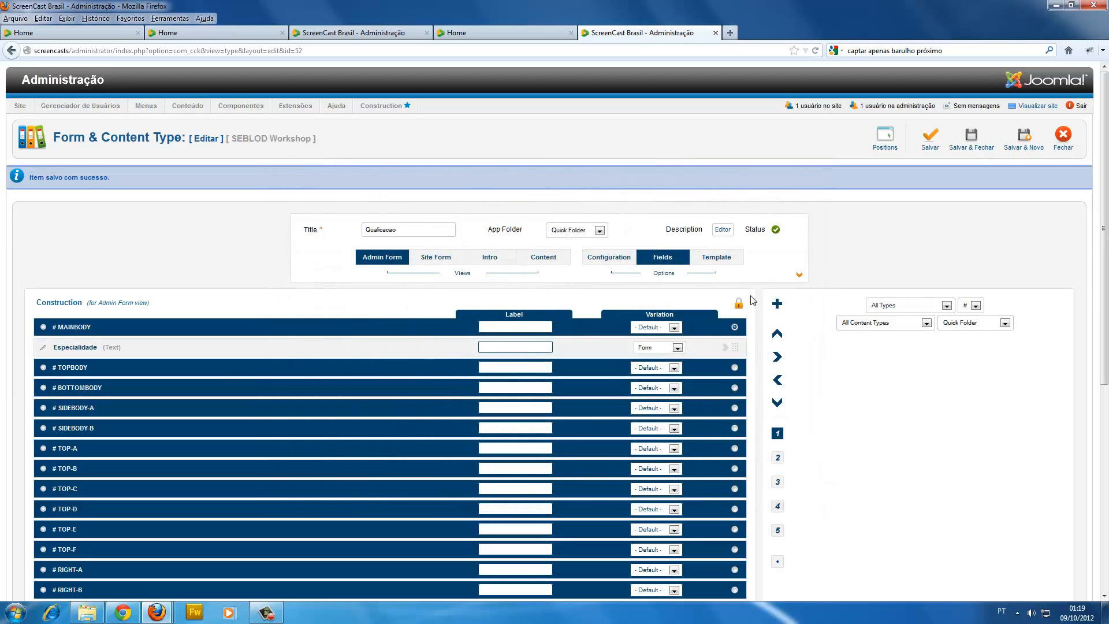
Create a second text field titled Avaliacao with a Minlength of 1 and a Maxlength of 3.
{"action": "left_click", "coordinate": [777, 304]}
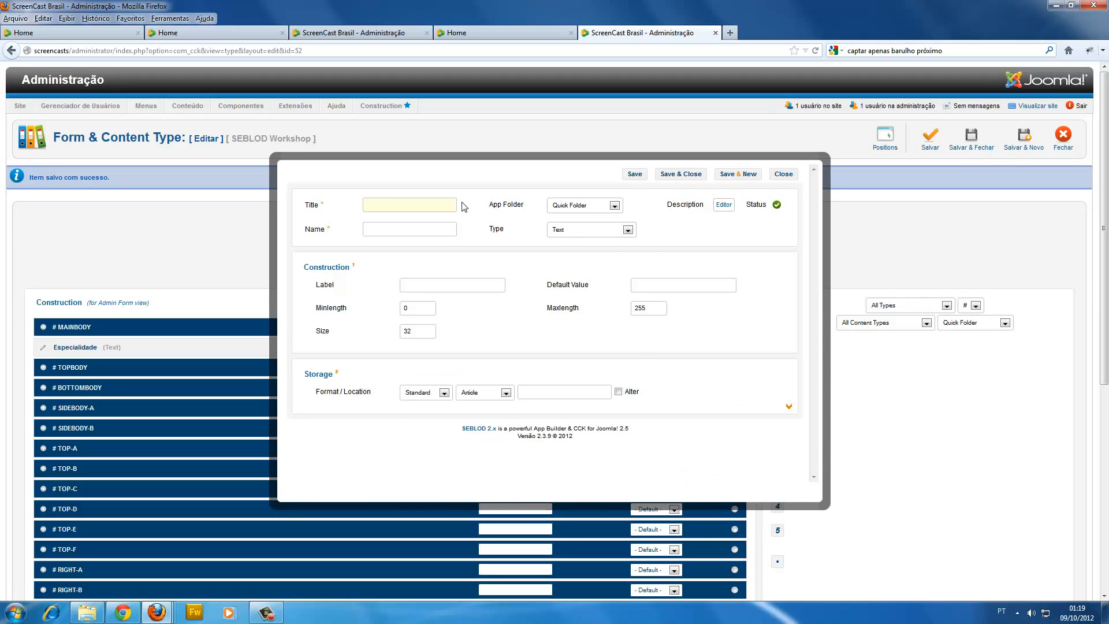
{"action": "type", "text": "Avaa"}
{"action": "left_click", "coordinate": [474, 309]}
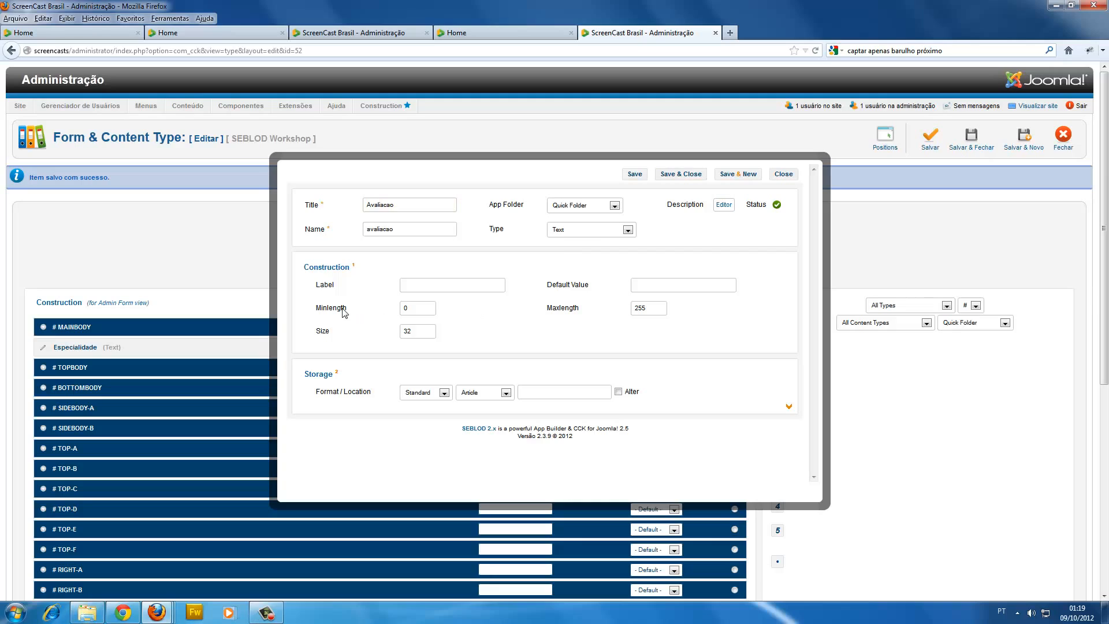
{"action": "left_click_drag", "start_coordinate": [342, 309], "coordinate": [348, 311]}
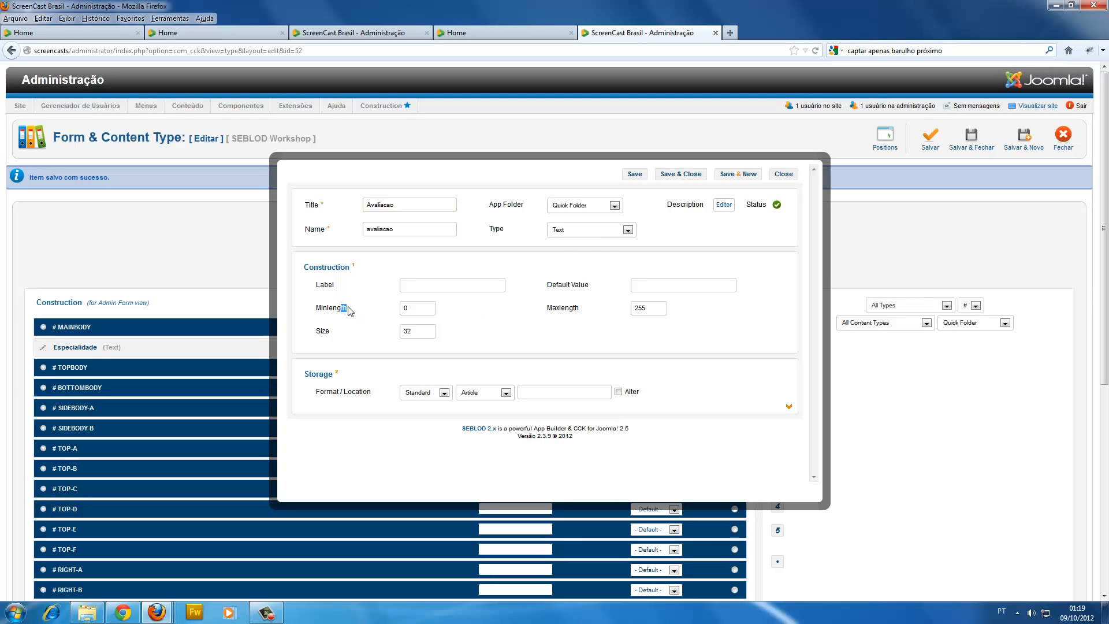
{"action": "double_click", "coordinate": [416, 308]}
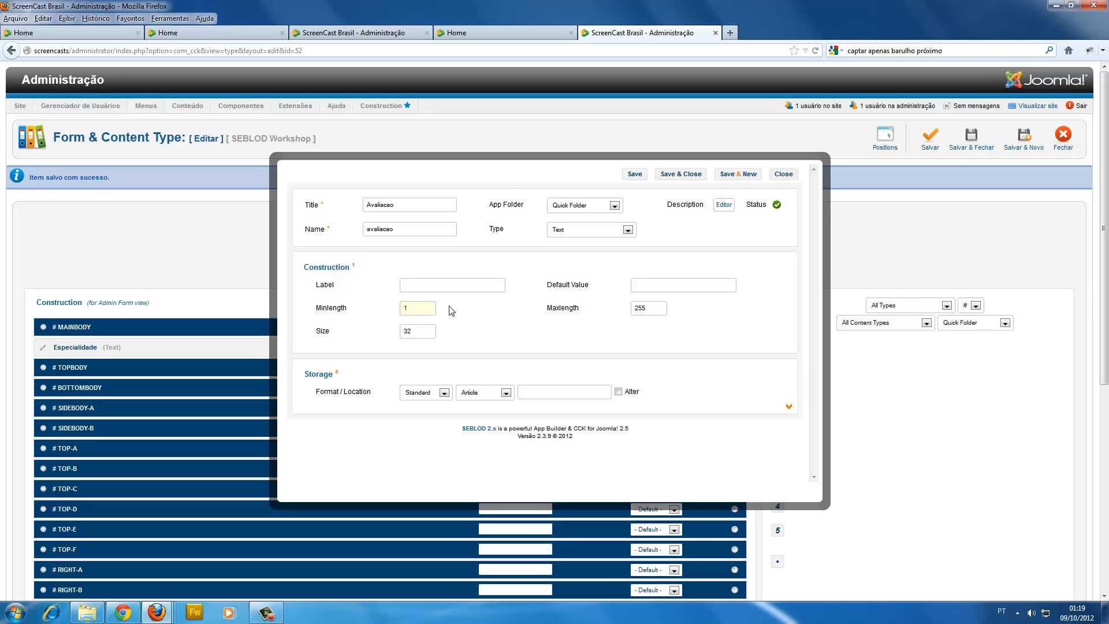
{"action": "double_click", "coordinate": [640, 308]}
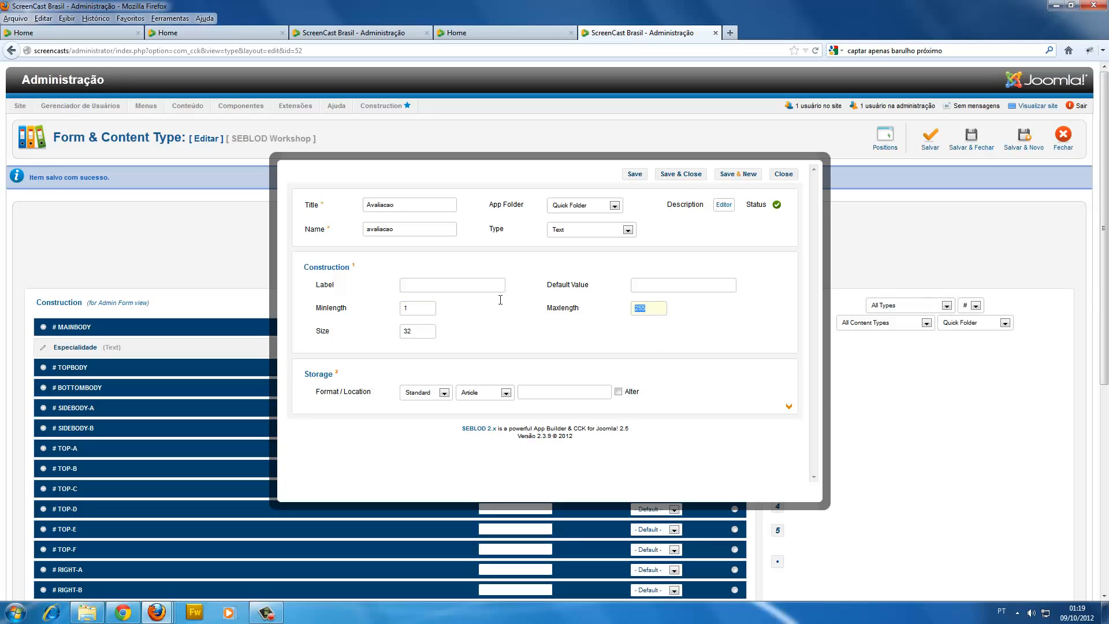
{"action": "type", "text": "3"}
{"action": "left_click_drag", "start_coordinate": [644, 310], "coordinate": [400, 305]}
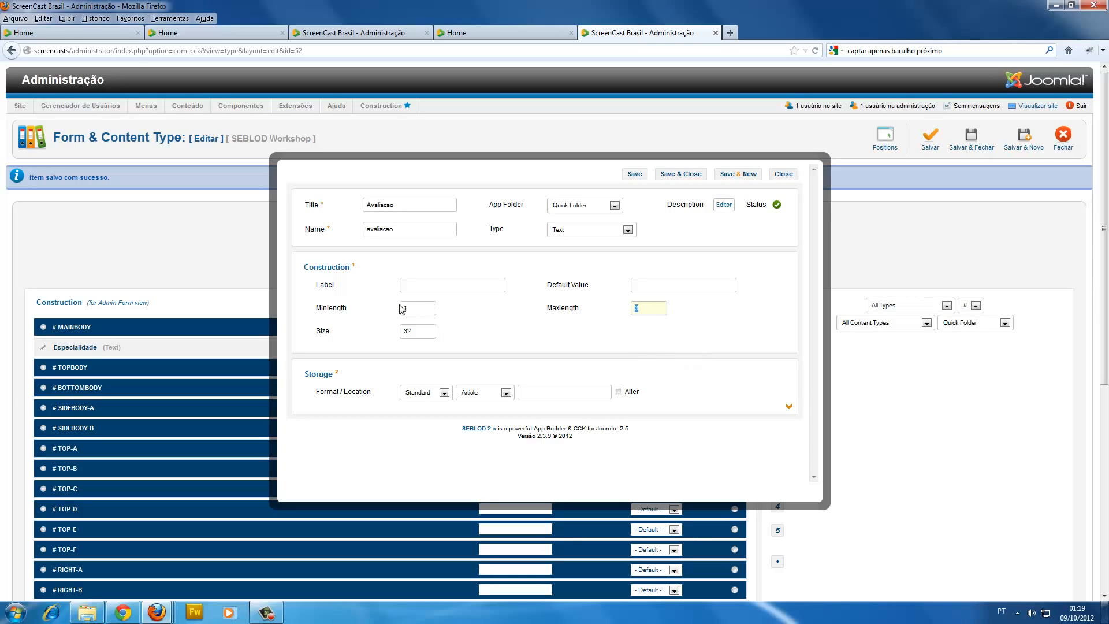
{"action": "left_click", "coordinate": [484, 347]}
Set the Avaliacao field's storage format to None, save and close it, and highlight the content type's title.
{"action": "left_click", "coordinate": [429, 394]}
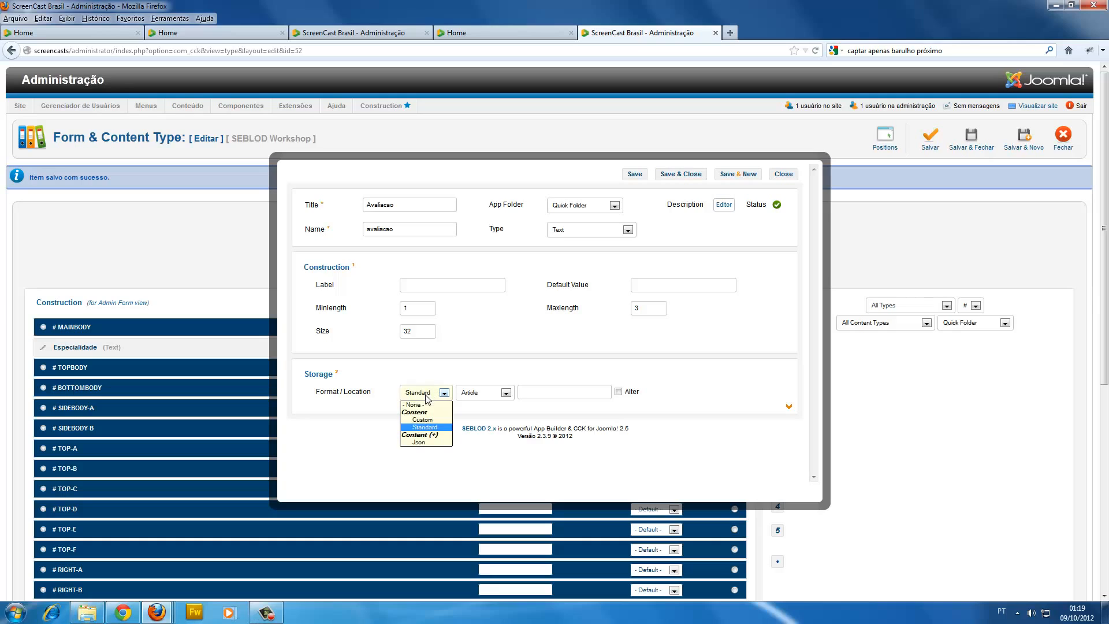
{"action": "left_click", "coordinate": [426, 406]}
{"action": "left_click", "coordinate": [504, 327]}
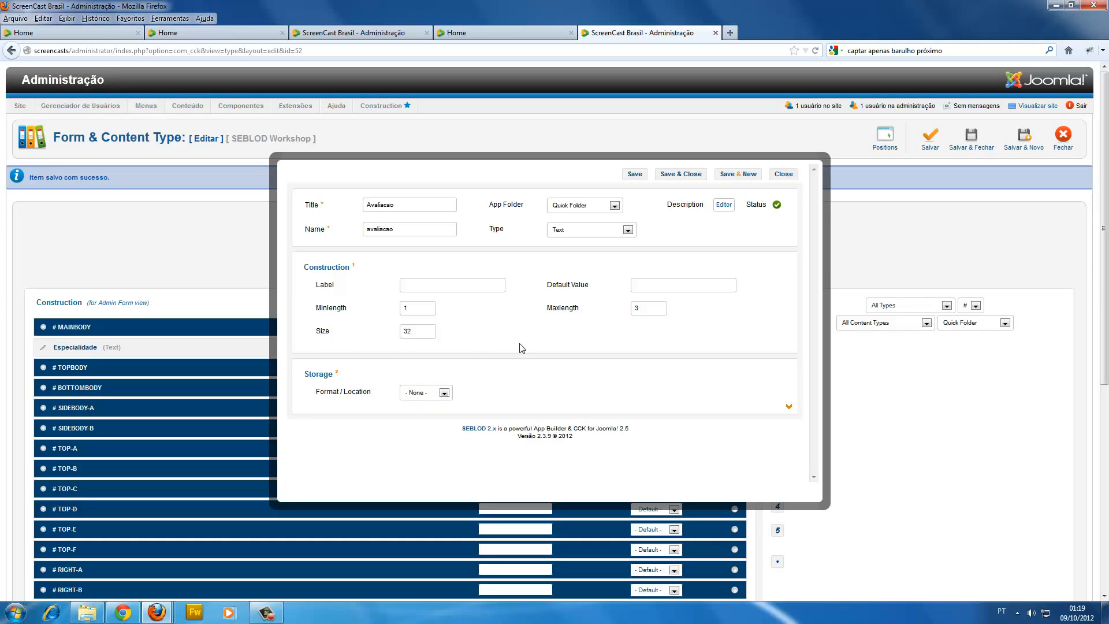
{"action": "left_click", "coordinate": [668, 175]}
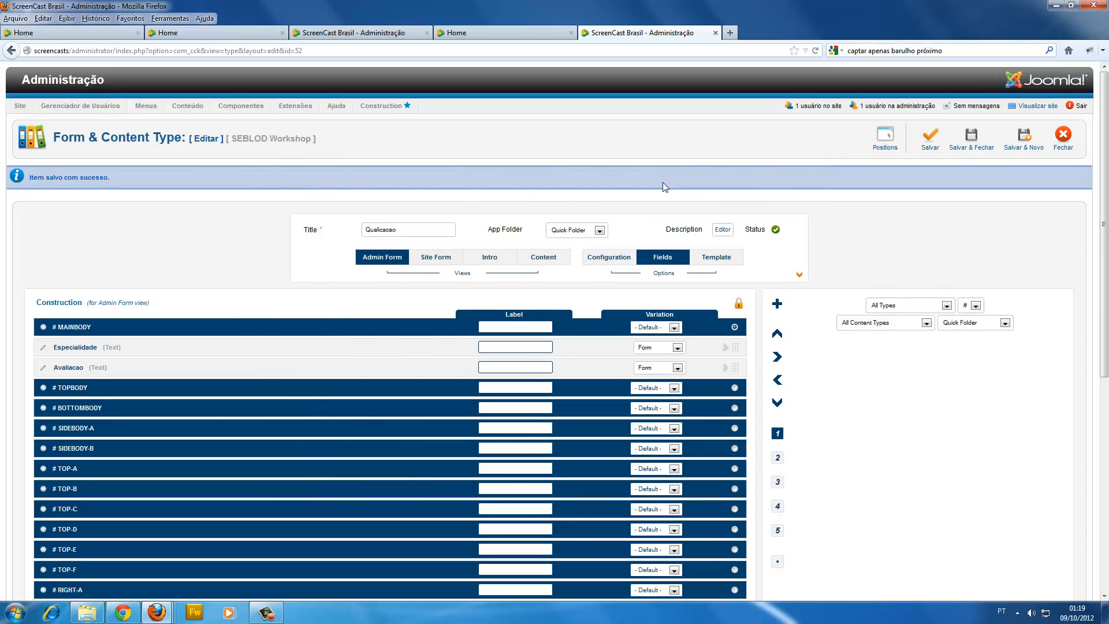
{"action": "double_click", "coordinate": [402, 228]}
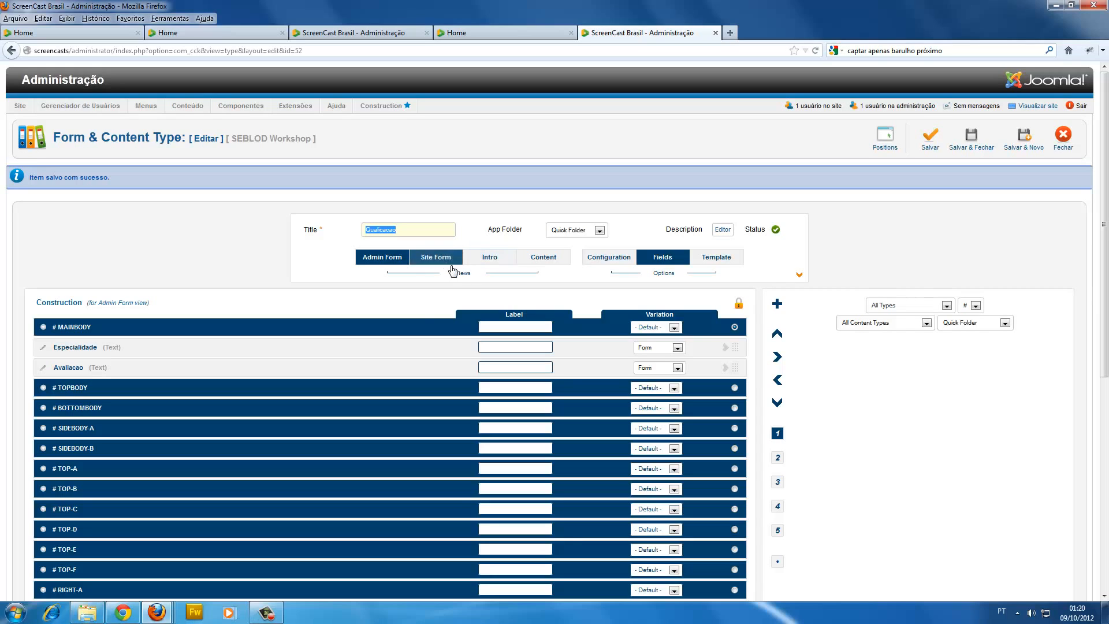
Add the Avaliacao and Especialidade fields to the main body of the content type's Intro and Content views.
{"action": "left_click", "coordinate": [488, 261]}
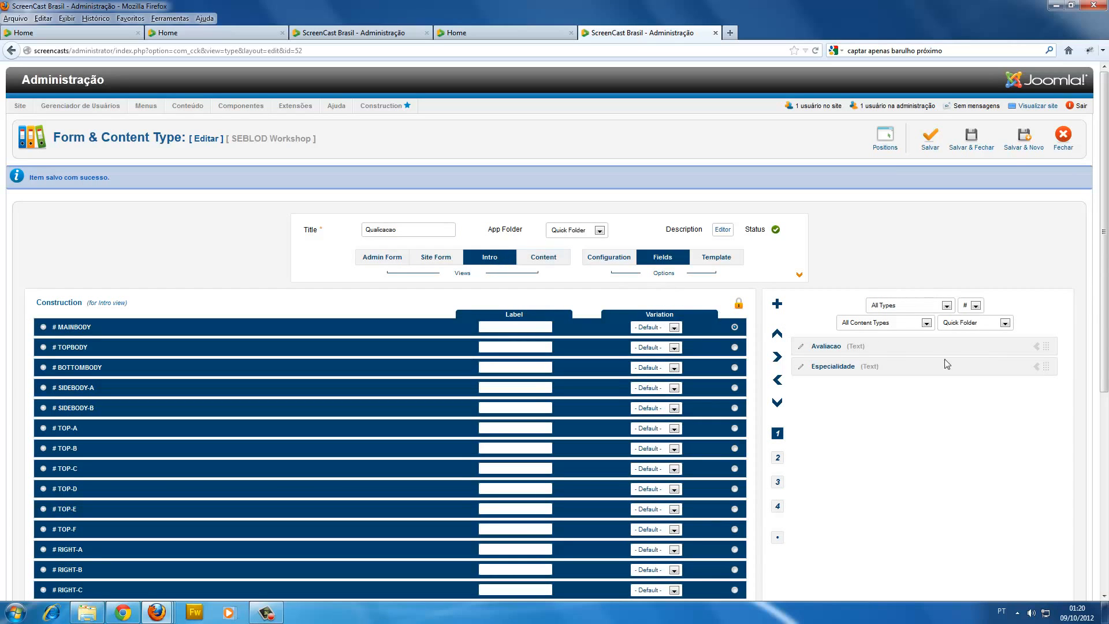
{"action": "left_click", "coordinate": [1037, 347]}
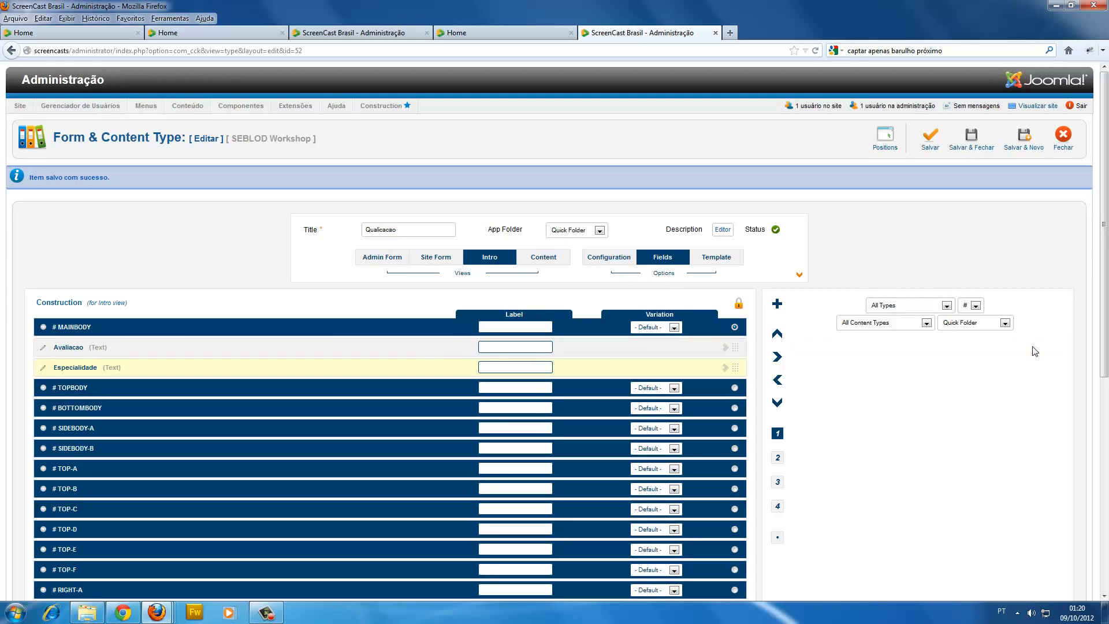
{"action": "left_click", "coordinate": [1037, 347]}
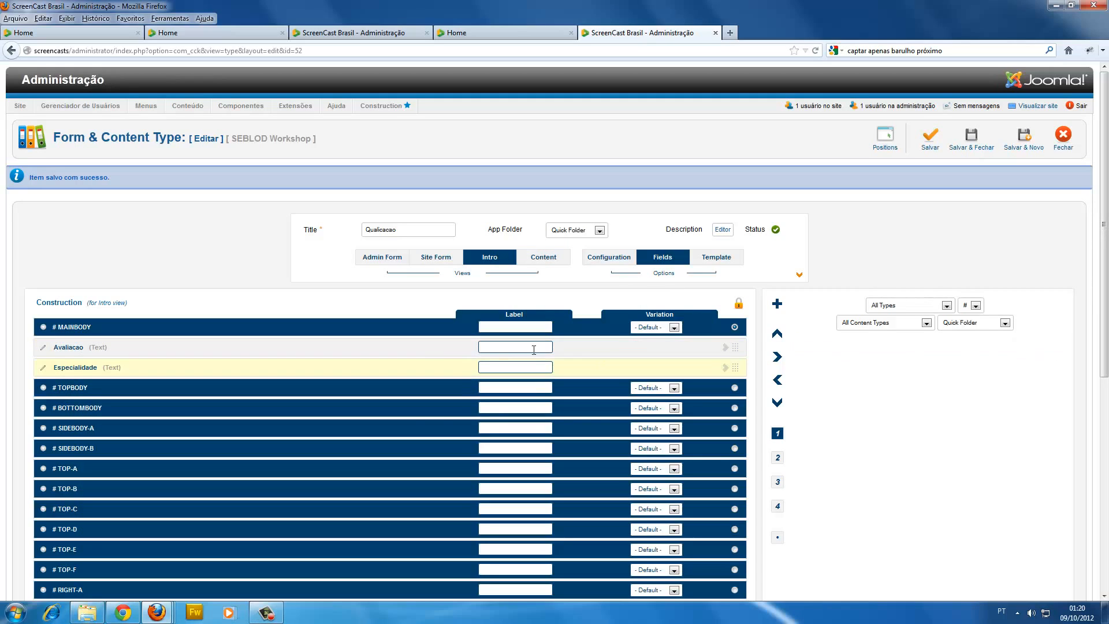
{"action": "left_click", "coordinate": [543, 263]}
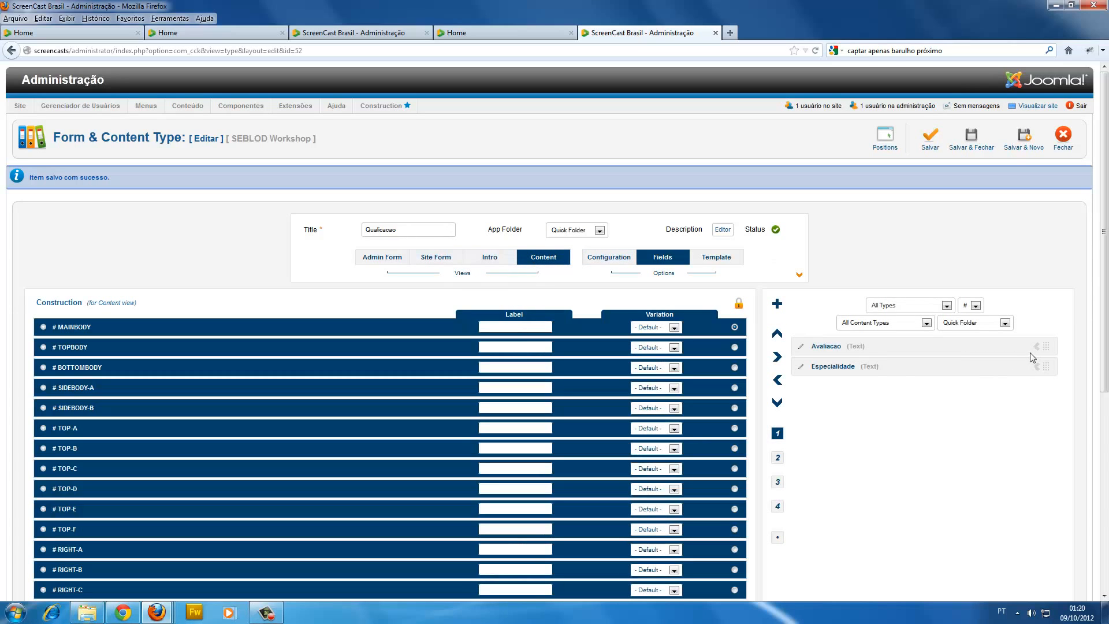
{"action": "left_click", "coordinate": [1036, 346]}
{"action": "left_click", "coordinate": [1036, 346]}
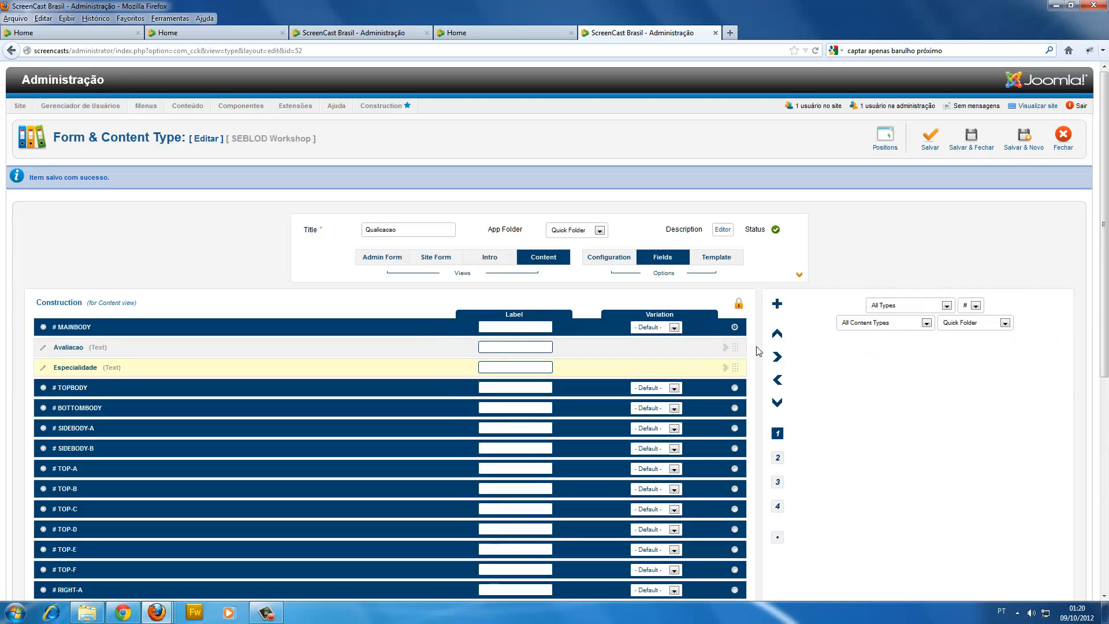
Add the Avaliacao and Especialidade fields to the main body of the Site Form view and highlight the content type's title.
{"action": "left_click", "coordinate": [442, 262]}
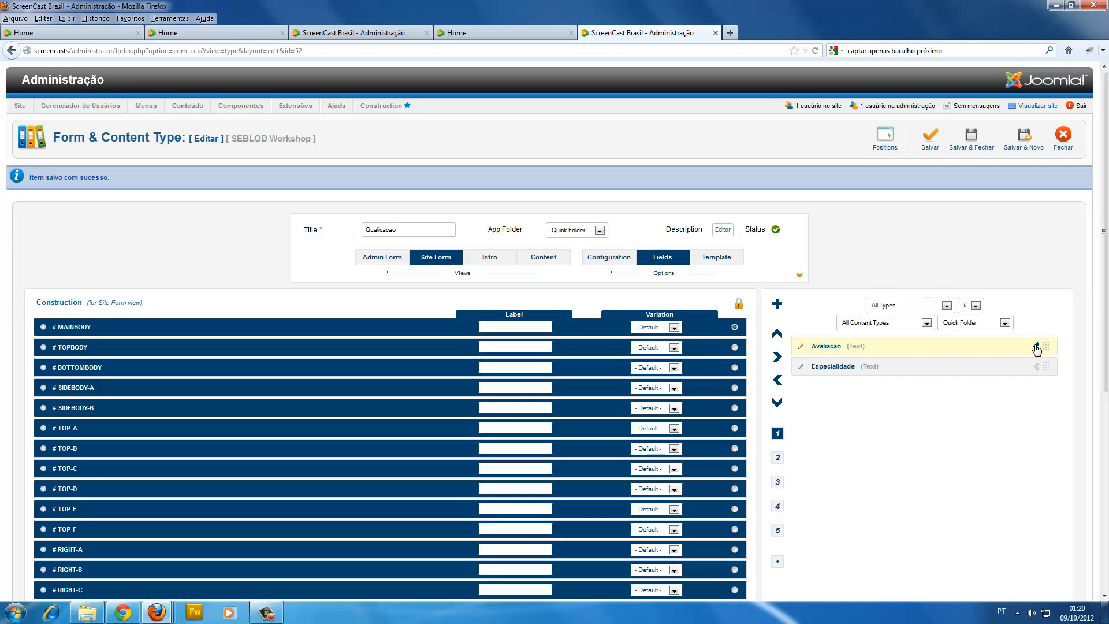
{"action": "left_click", "coordinate": [1036, 347]}
{"action": "left_click", "coordinate": [1036, 347]}
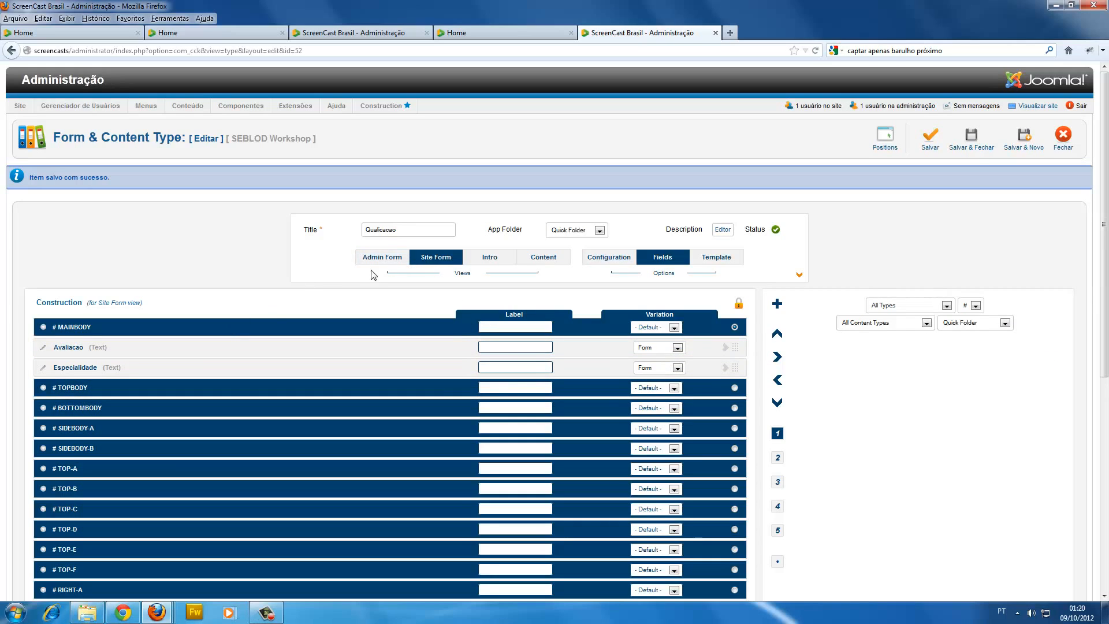
{"action": "left_click_drag", "start_coordinate": [402, 227], "coordinate": [343, 221]}
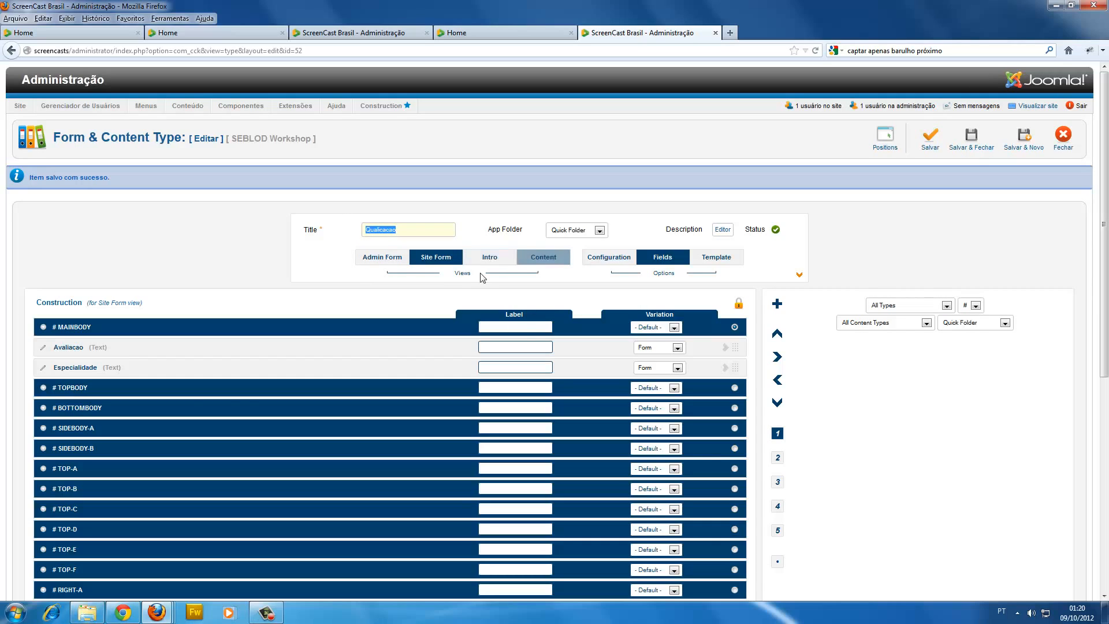
Review the Admin Form and Intro views of the Qualicacao content type, and save and close it.
{"action": "left_click", "coordinate": [408, 258]}
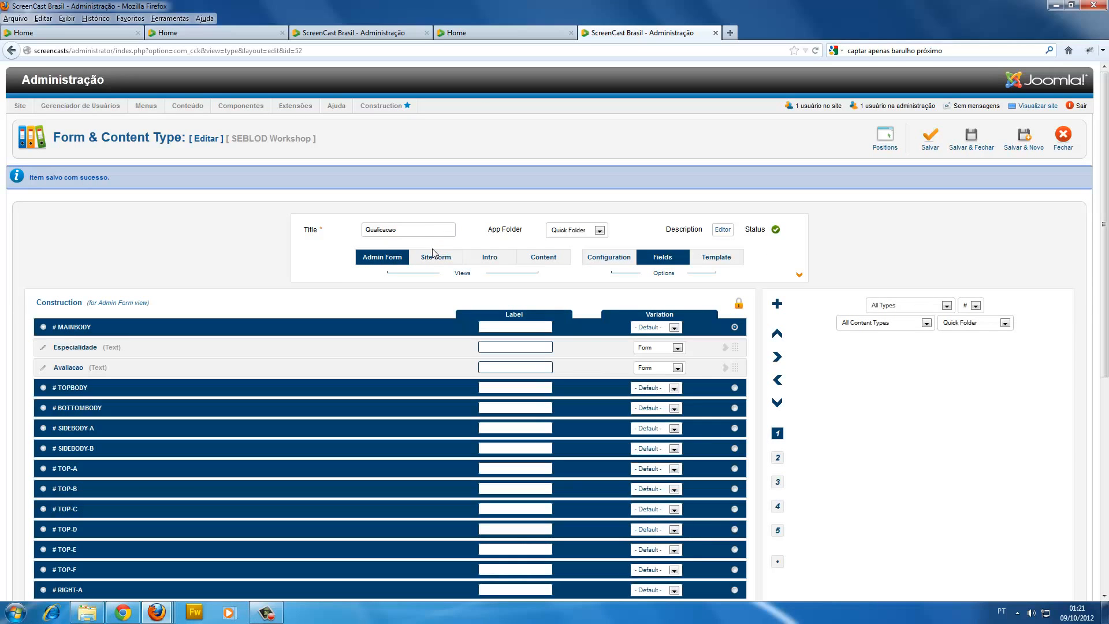
{"action": "left_click_drag", "start_coordinate": [409, 228], "coordinate": [307, 214]}
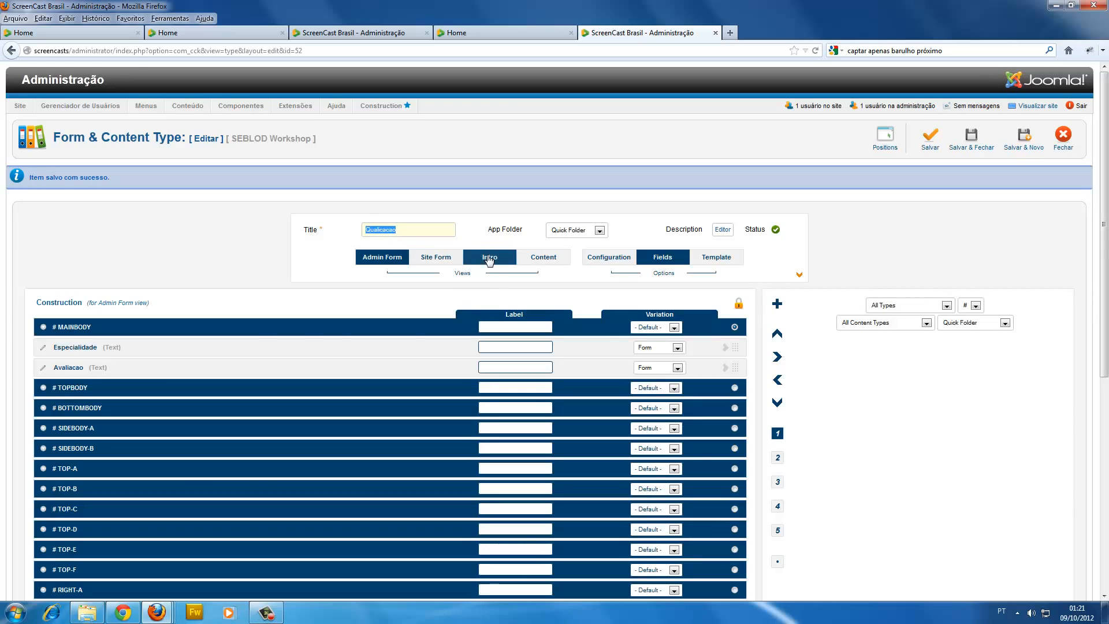
{"action": "left_click", "coordinate": [490, 260]}
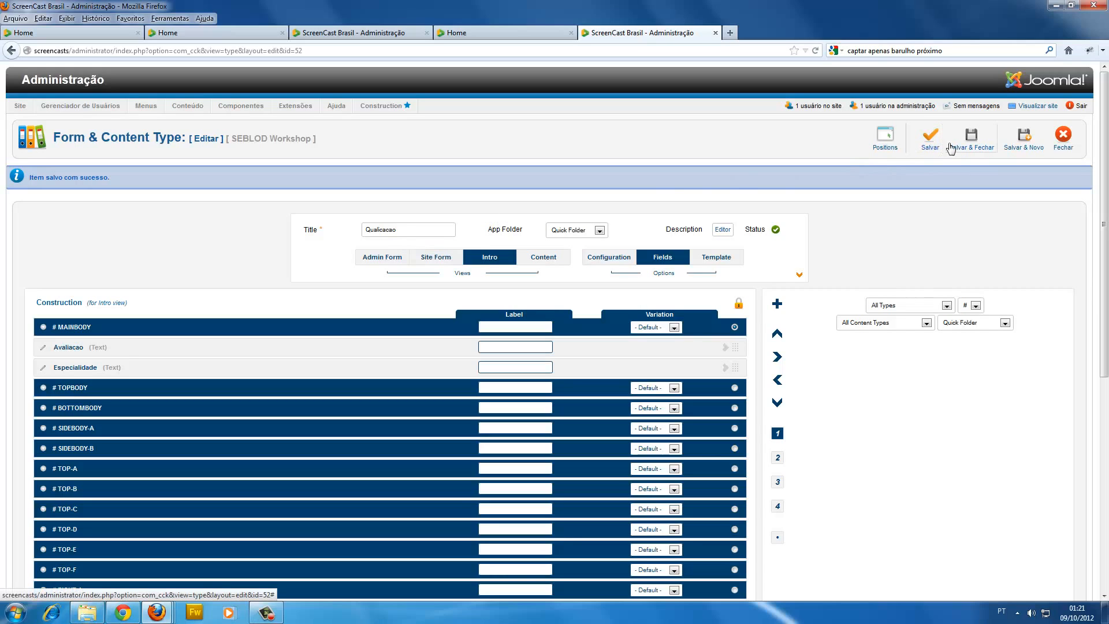
{"action": "left_click", "coordinate": [969, 144]}
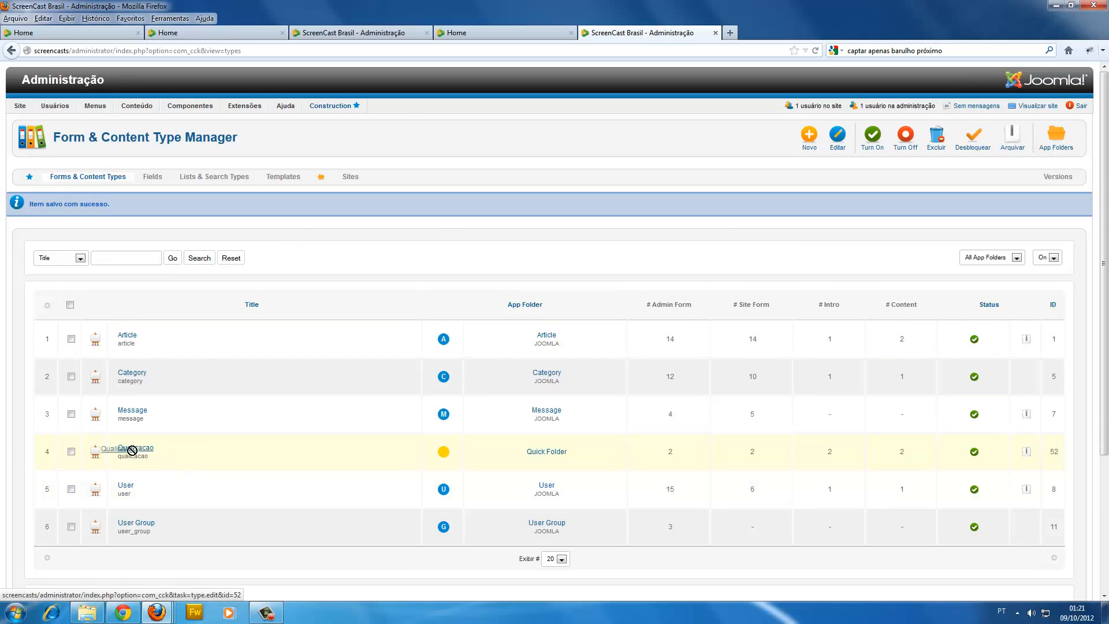
Open the User content type for editing.
{"action": "left_click_drag", "start_coordinate": [131, 456], "coordinate": [161, 455]}
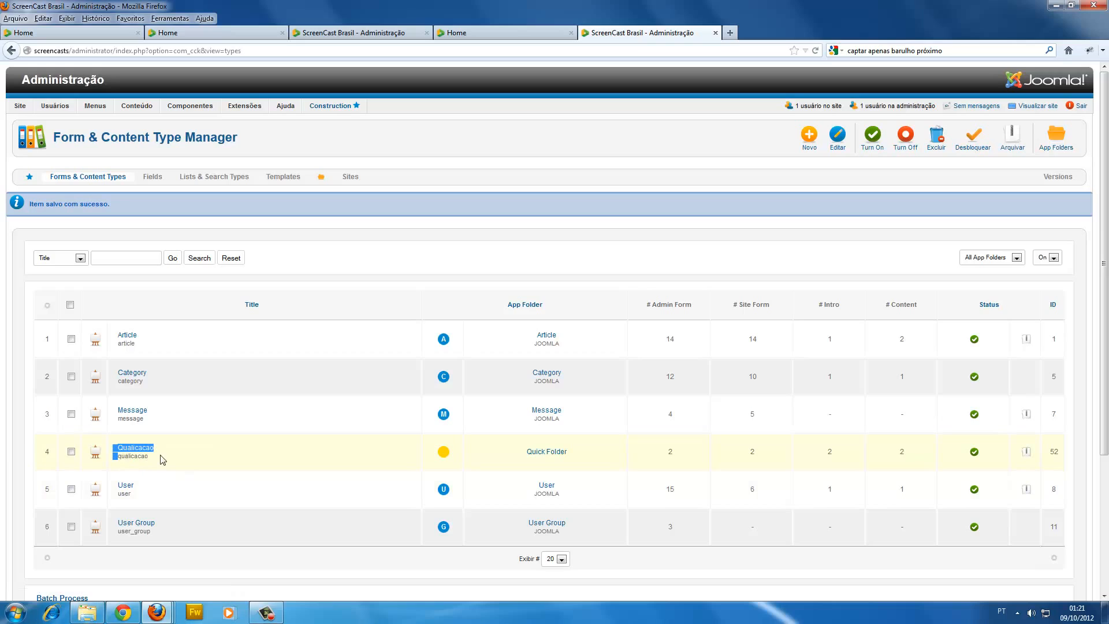
{"action": "left_click", "coordinate": [129, 489]}
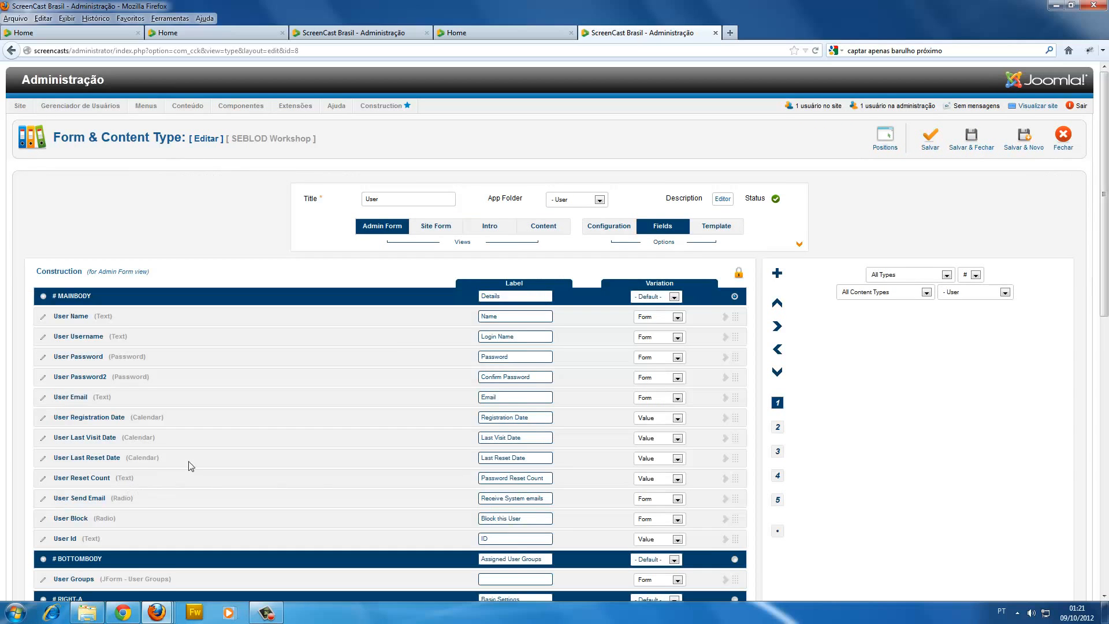
{"action": "scroll", "coordinate": [188, 461], "scroll_direction": "down", "scroll_amount": 2}
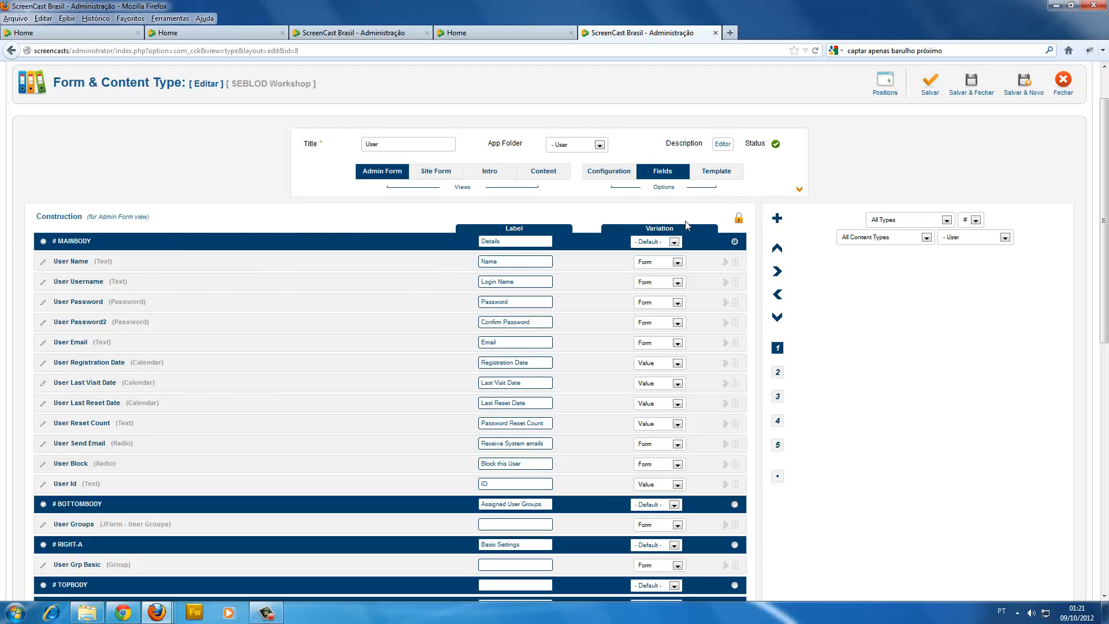
Create a new field titled QualificacaoX in the User content type's Admin Form.
{"action": "left_click", "coordinate": [777, 220]}
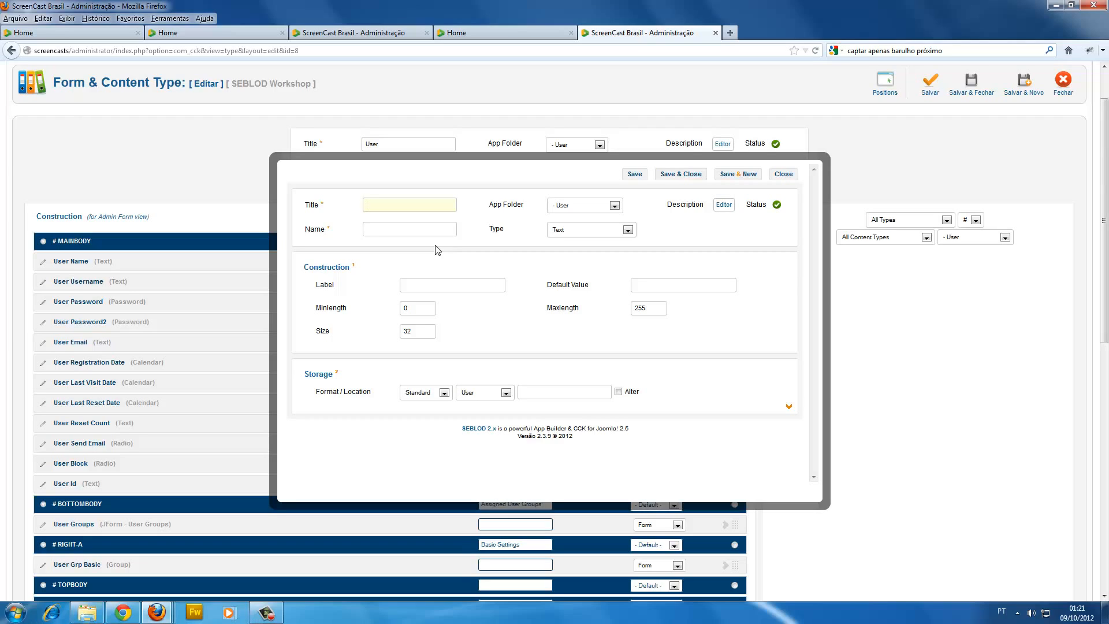
{"action": "type", "text": "Q"}
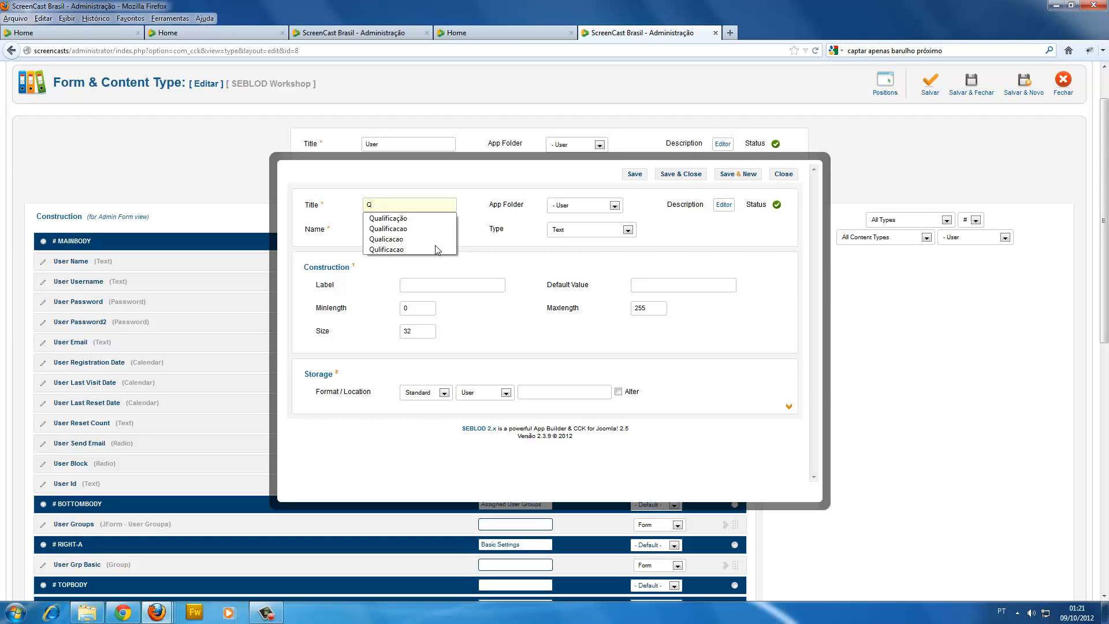
{"action": "type", "text": "ualific"}
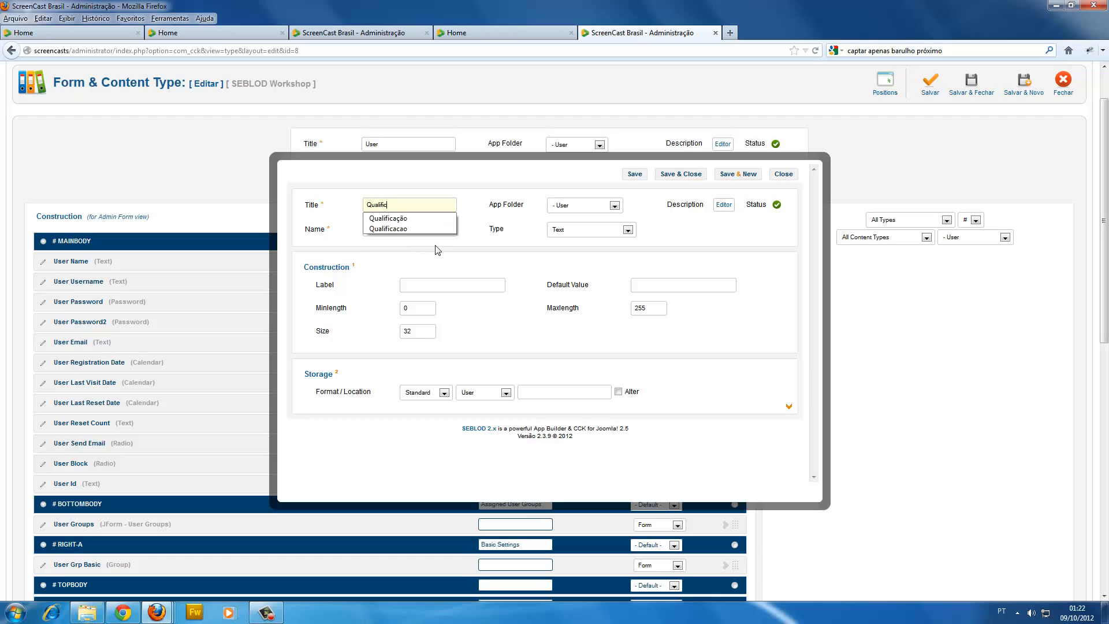
{"action": "type", "text": "acao"}
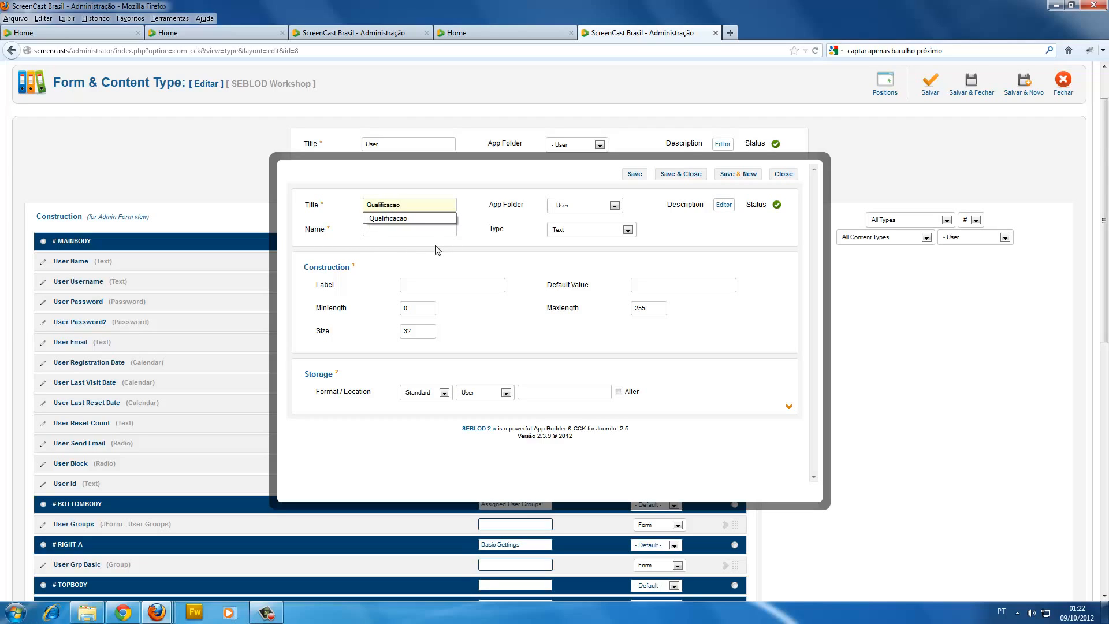
{"action": "type", "text": "X"}
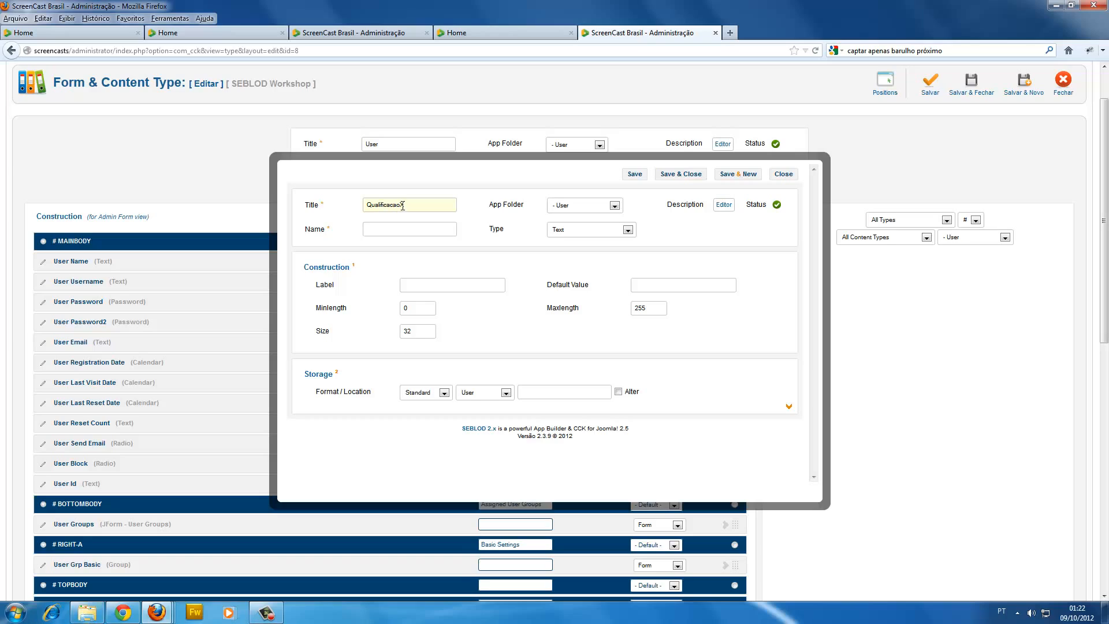
{"action": "left_click_drag", "start_coordinate": [400, 206], "coordinate": [410, 206]}
{"action": "left_click", "coordinate": [420, 210]}
{"action": "left_click_drag", "start_coordinate": [417, 208], "coordinate": [352, 201]}
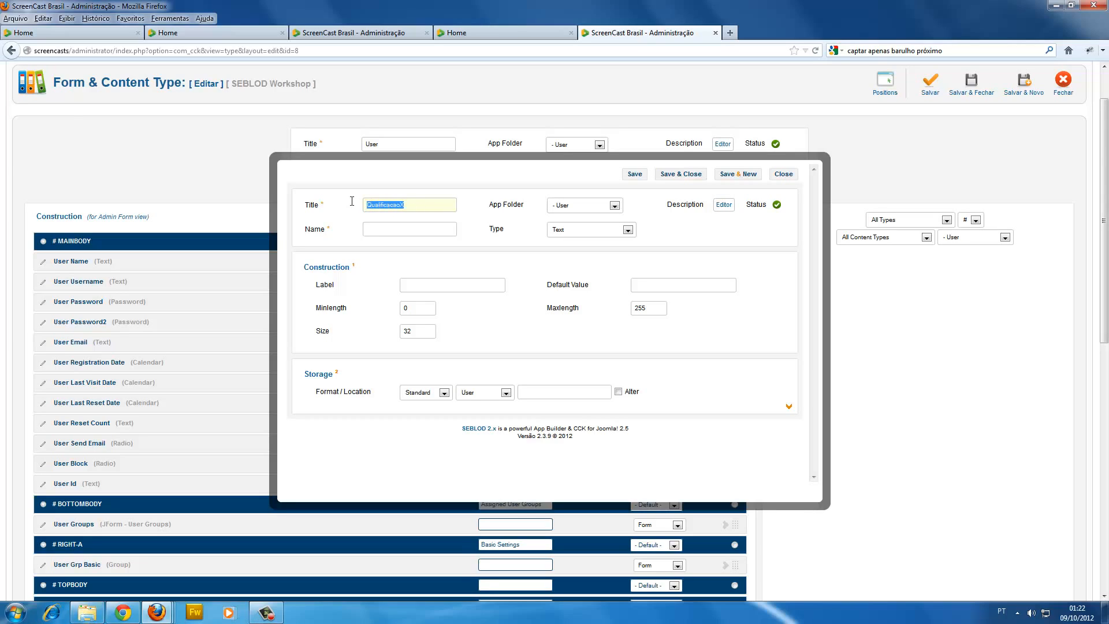
{"action": "left_click", "coordinate": [388, 215]}
{"action": "left_click", "coordinate": [412, 203]}
Set the field's type to Group X and its Content Type (Form) to qualificacao.
{"action": "left_click", "coordinate": [569, 231]}
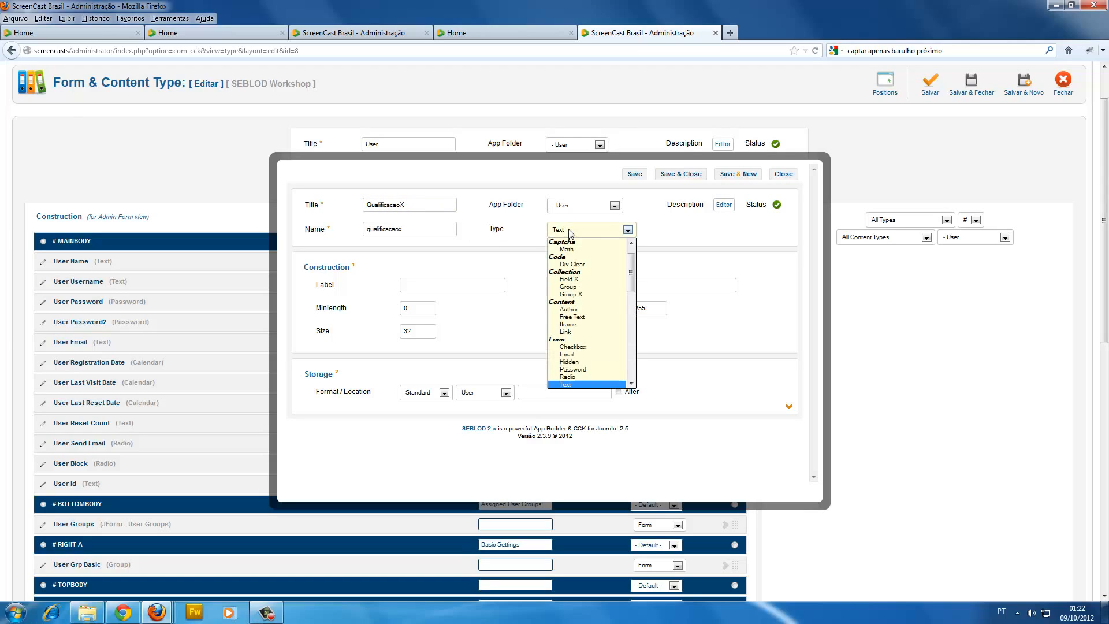
{"action": "left_click", "coordinate": [572, 295]}
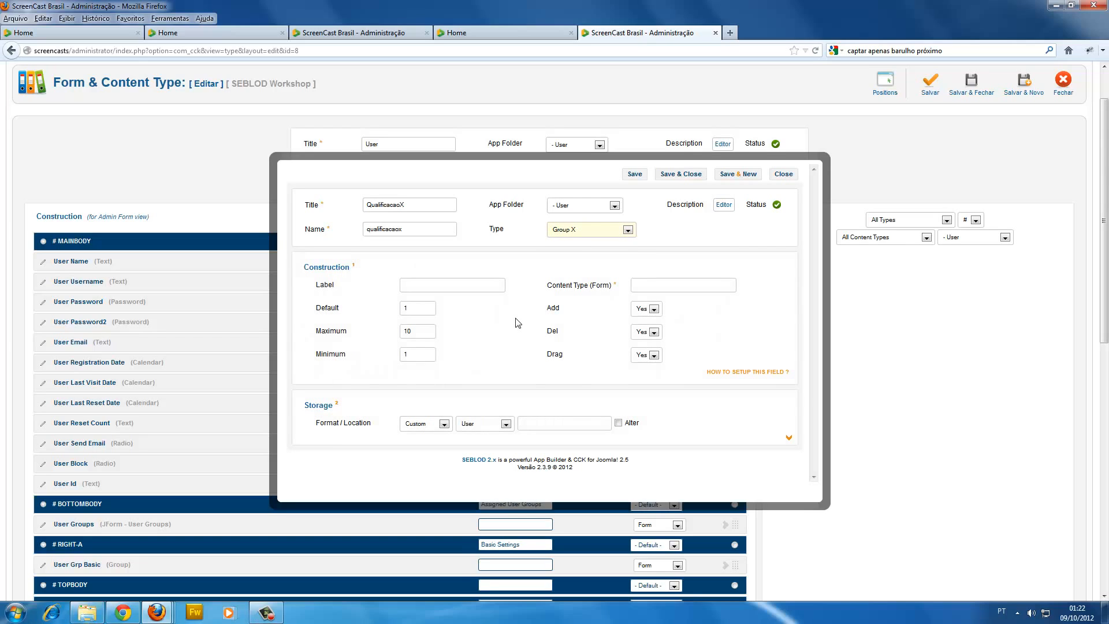
{"action": "left_click", "coordinate": [665, 285]}
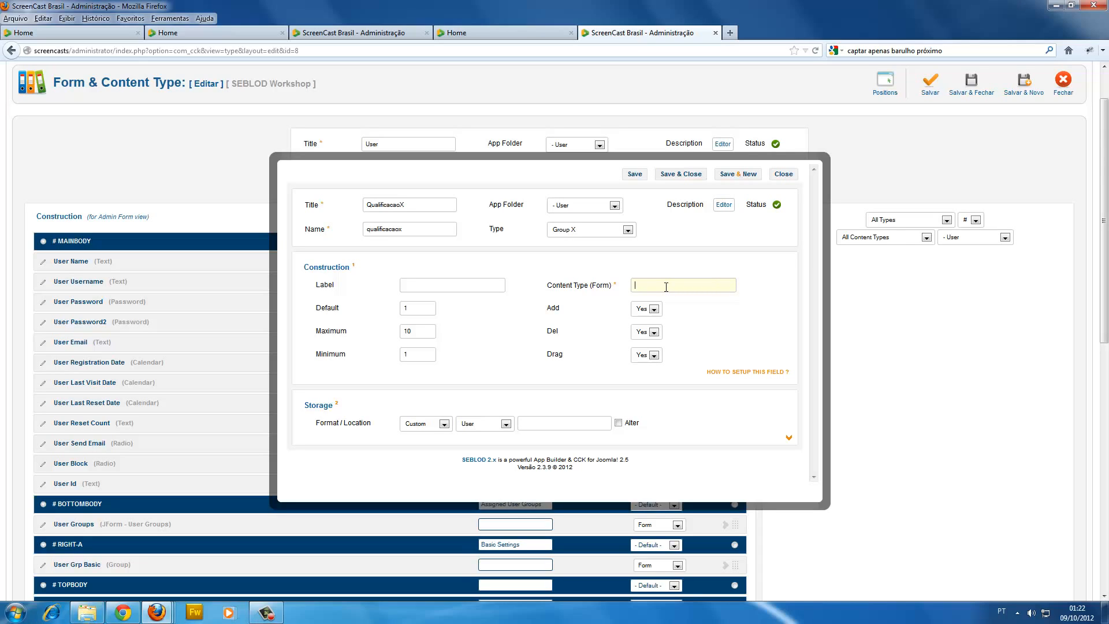
{"action": "type", "text": "qualificacao"}
{"action": "left_click_drag", "start_coordinate": [636, 285], "coordinate": [677, 282]}
{"action": "left_click", "coordinate": [676, 287]}
{"action": "type", "text": "Q"}
{"action": "key", "text": "BackSpace"}
{"action": "type", "text": "q"}
{"action": "left_click_drag", "start_coordinate": [672, 286], "coordinate": [618, 284]}
{"action": "left_click", "coordinate": [640, 282]}
{"action": "left_click_drag", "start_coordinate": [670, 285], "coordinate": [580, 286]}
{"action": "left_click", "coordinate": [643, 285]}
{"action": "double_click", "coordinate": [652, 283]}
Enable Alter in the field's storage settings, with the Text column type and the Add option.
{"action": "left_click", "coordinate": [533, 426]}
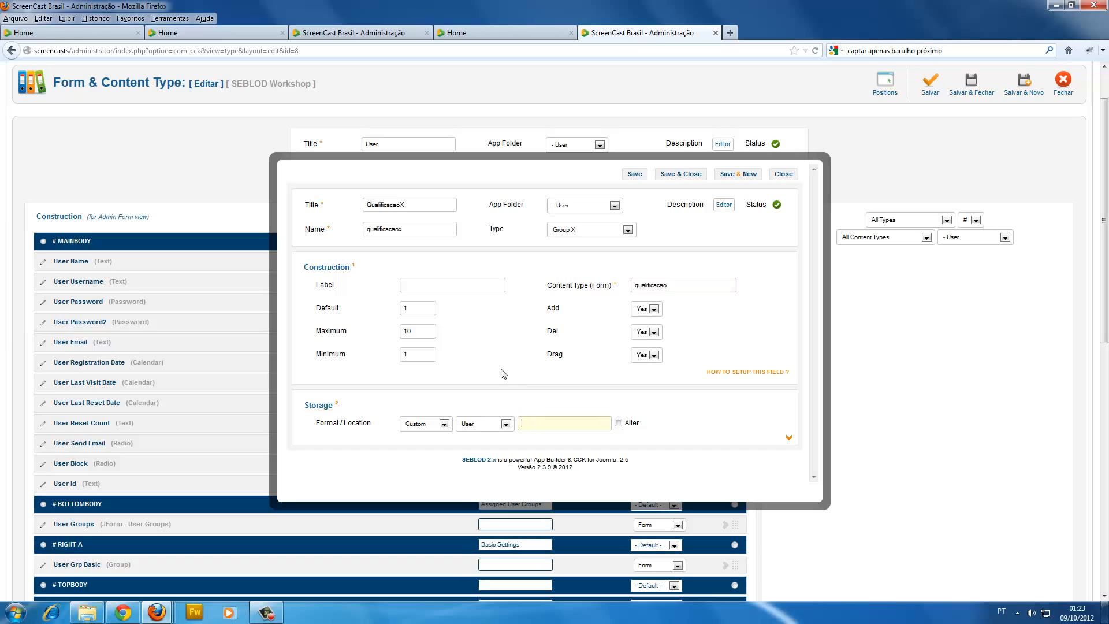
{"action": "double_click", "coordinate": [405, 230]}
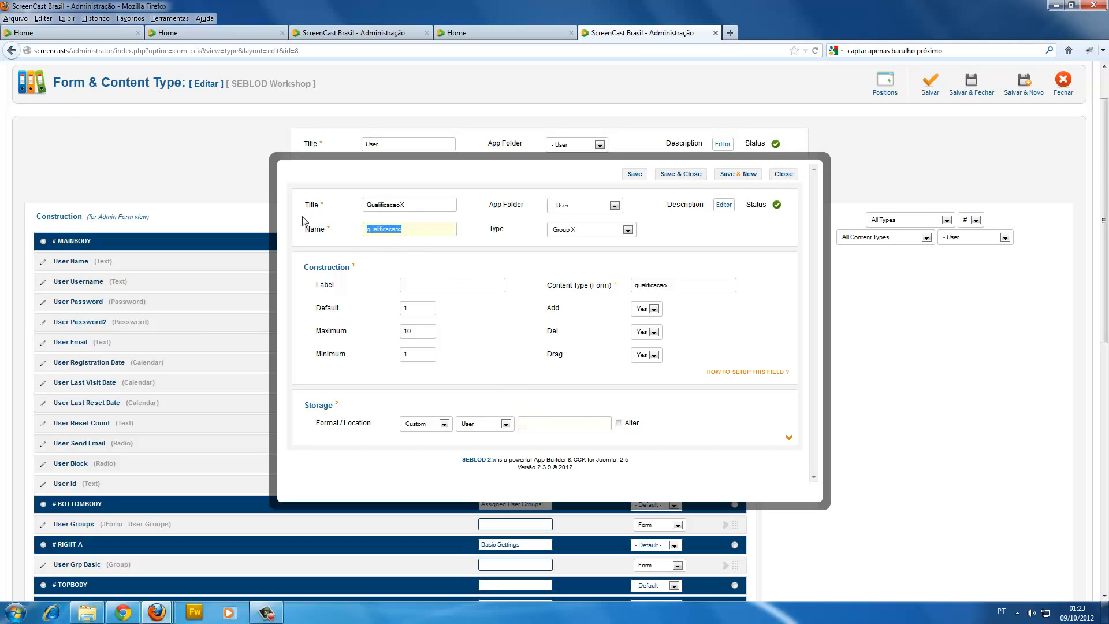
{"action": "left_click", "coordinate": [554, 428]}
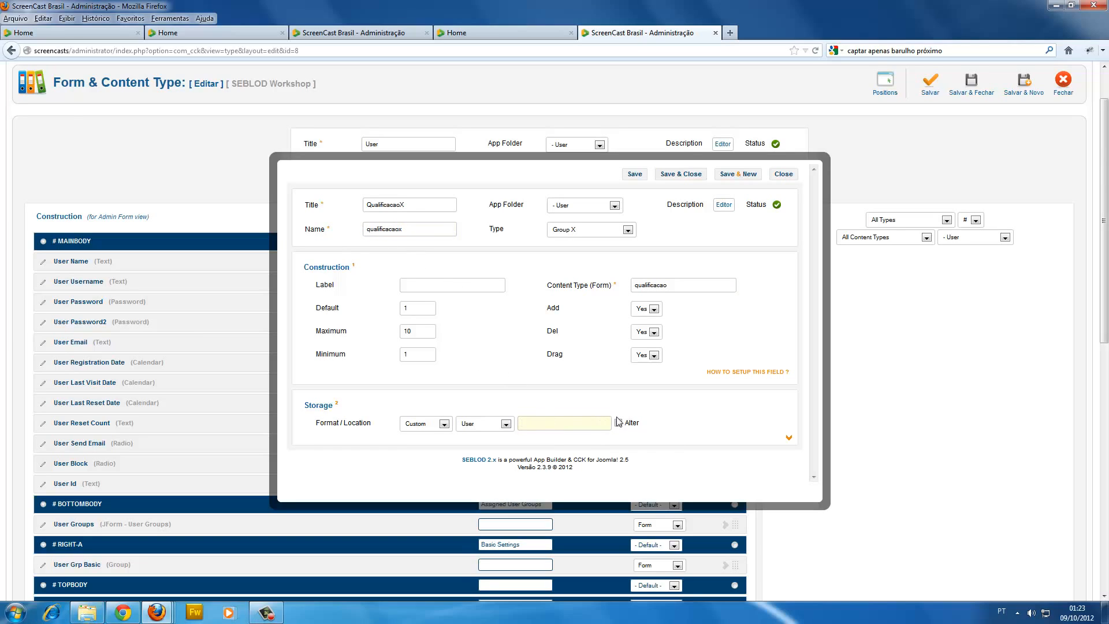
{"action": "double_click", "coordinate": [393, 230]}
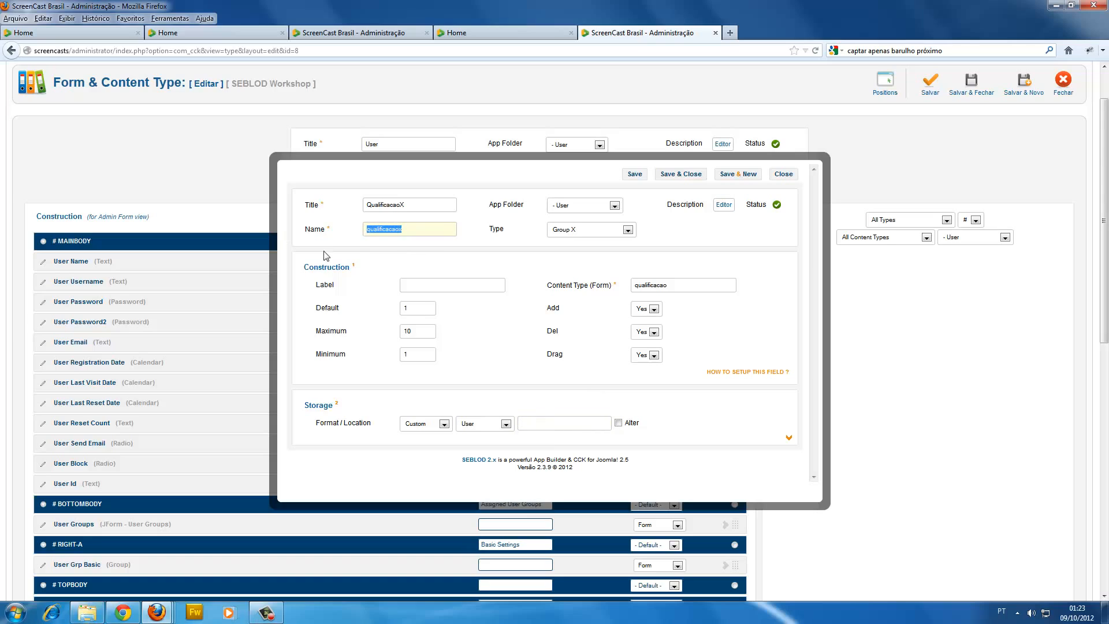
{"action": "left_click", "coordinate": [513, 374]}
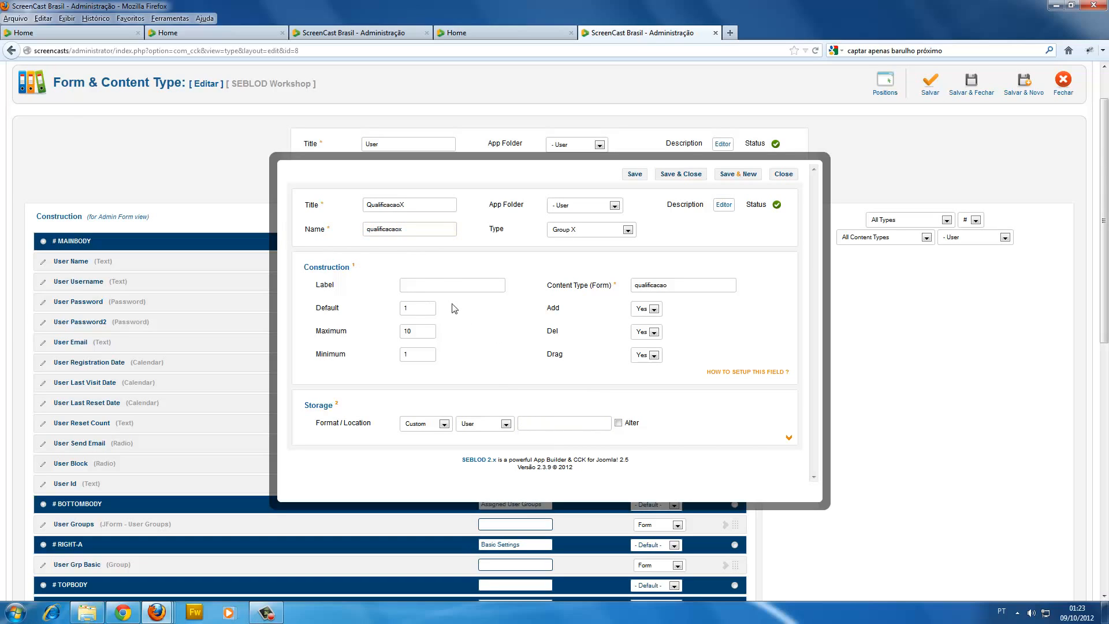
{"action": "double_click", "coordinate": [416, 231]}
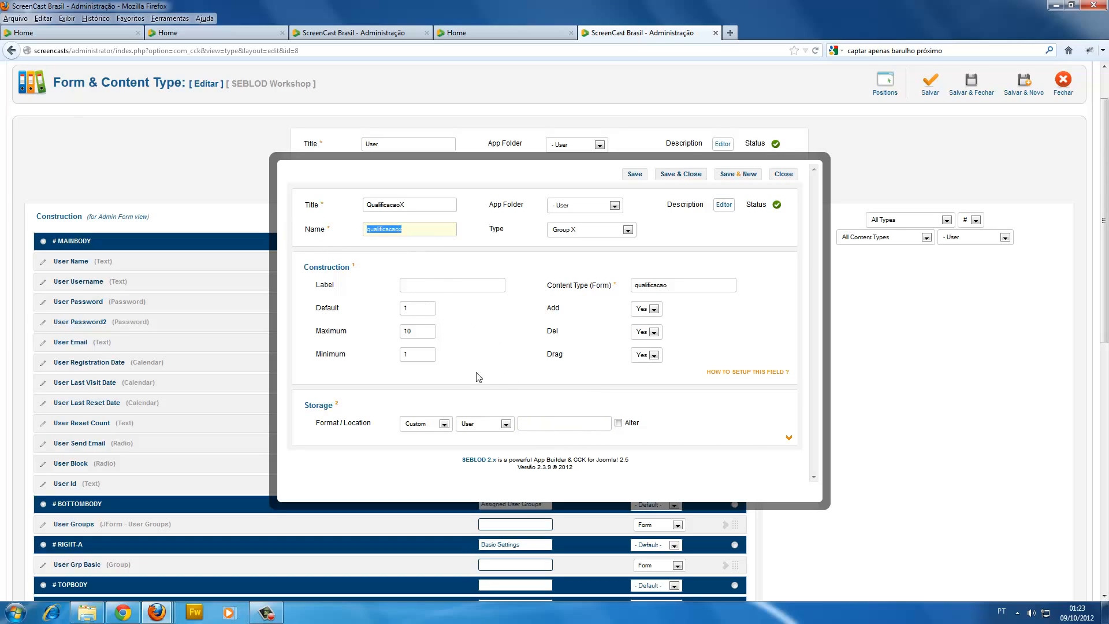
{"action": "left_click", "coordinate": [531, 427]}
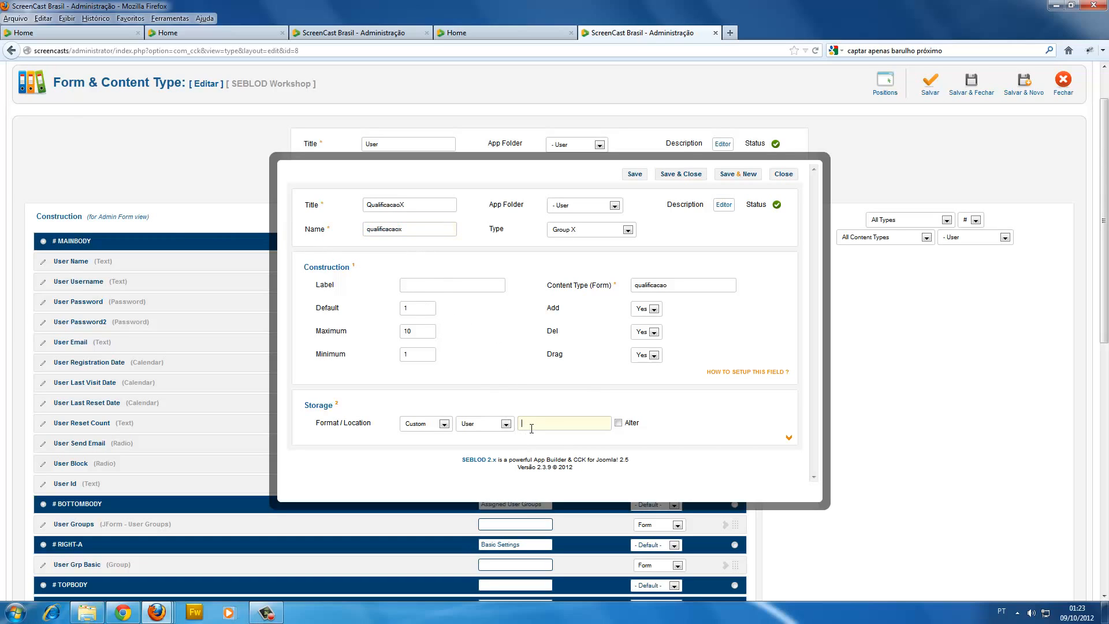
{"action": "left_click", "coordinate": [618, 423]}
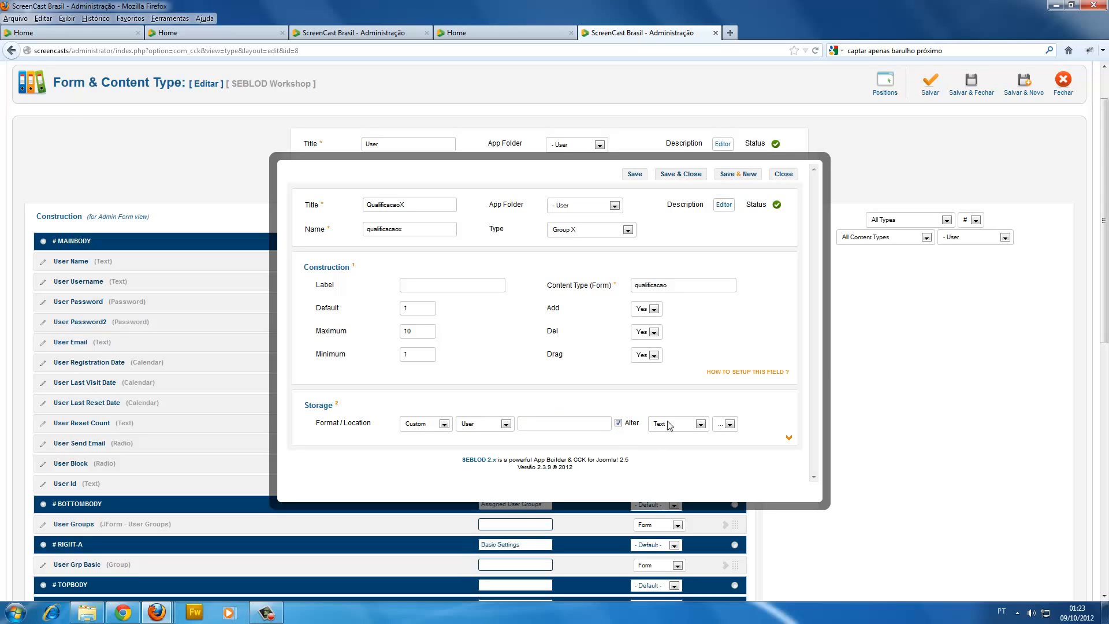
{"action": "left_click", "coordinate": [726, 424]}
{"action": "left_click", "coordinate": [733, 443]}
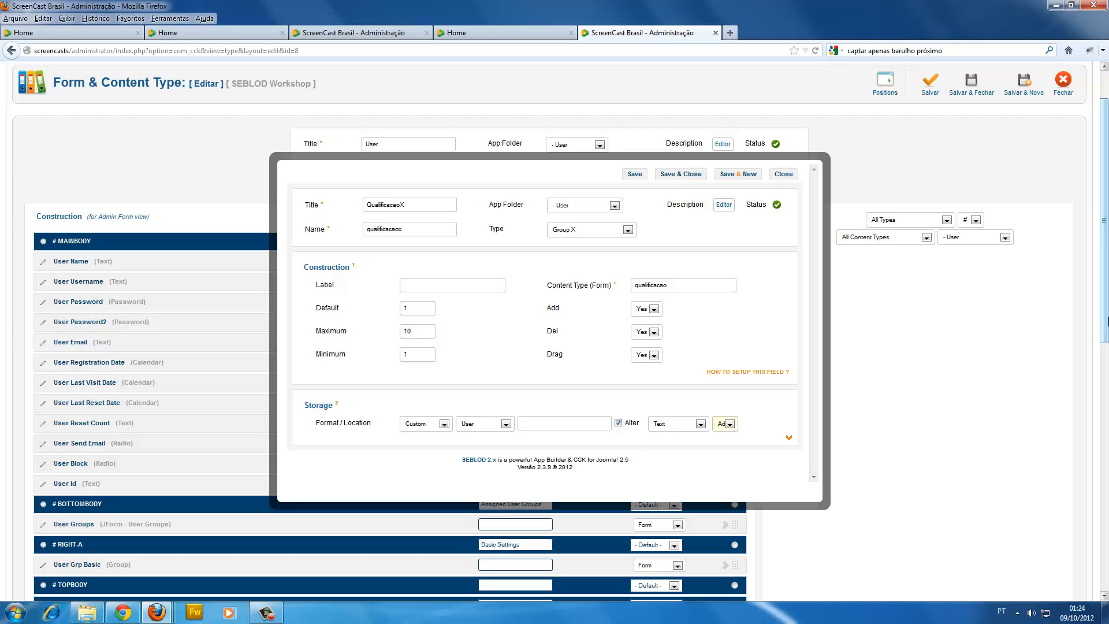
Check the QualificacaoX field's name and storage settings, and save and close the field.
{"action": "double_click", "coordinate": [404, 228]}
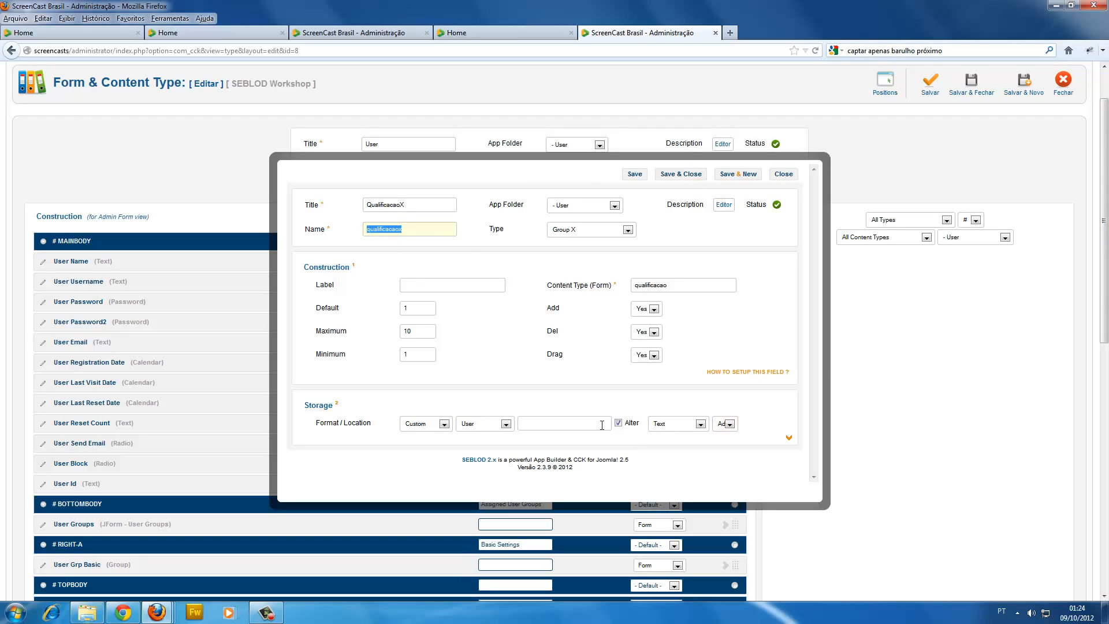
{"action": "left_click", "coordinate": [653, 400]}
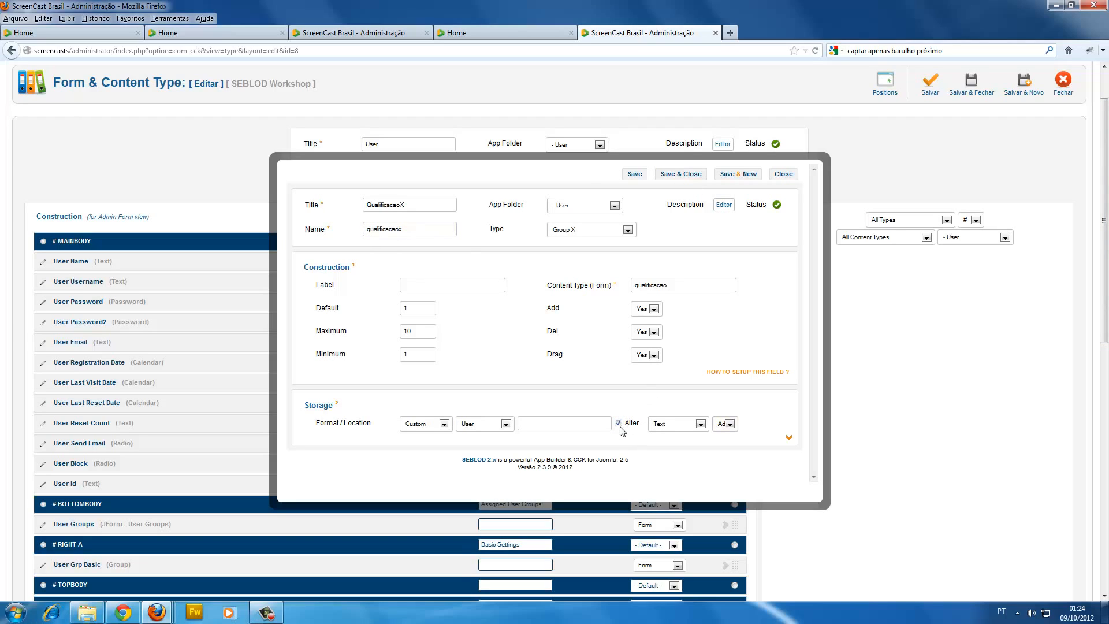
{"action": "left_click", "coordinate": [728, 426]}
{"action": "left_click", "coordinate": [727, 430]}
{"action": "double_click", "coordinate": [418, 234]}
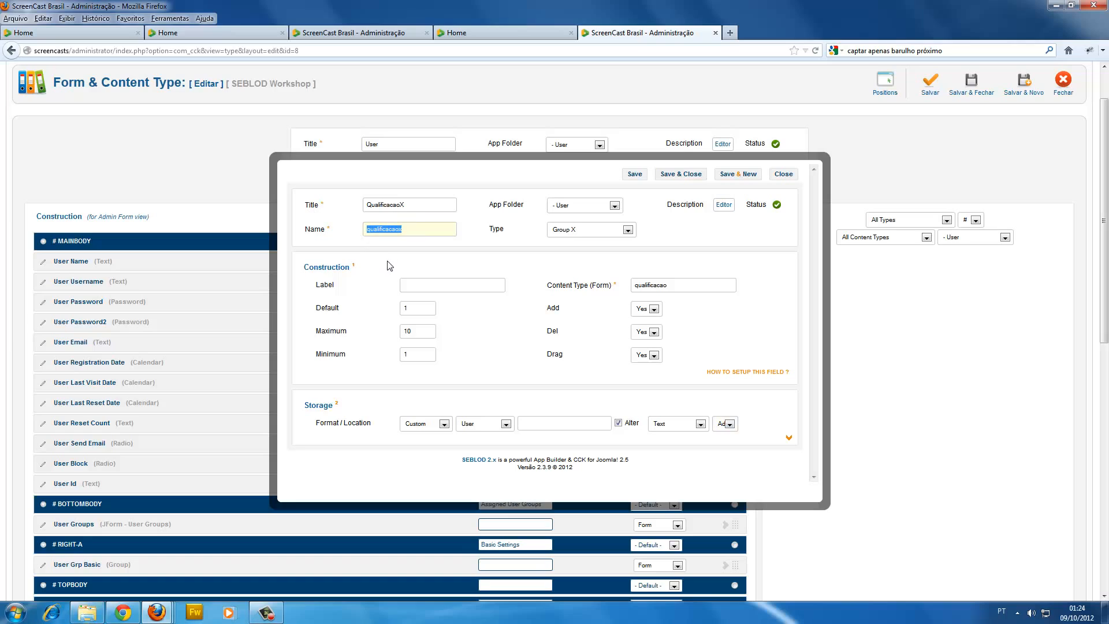
{"action": "left_click_drag", "start_coordinate": [403, 230], "coordinate": [396, 232]}
{"action": "left_click", "coordinate": [396, 232]}
{"action": "left_click", "coordinate": [694, 180]}
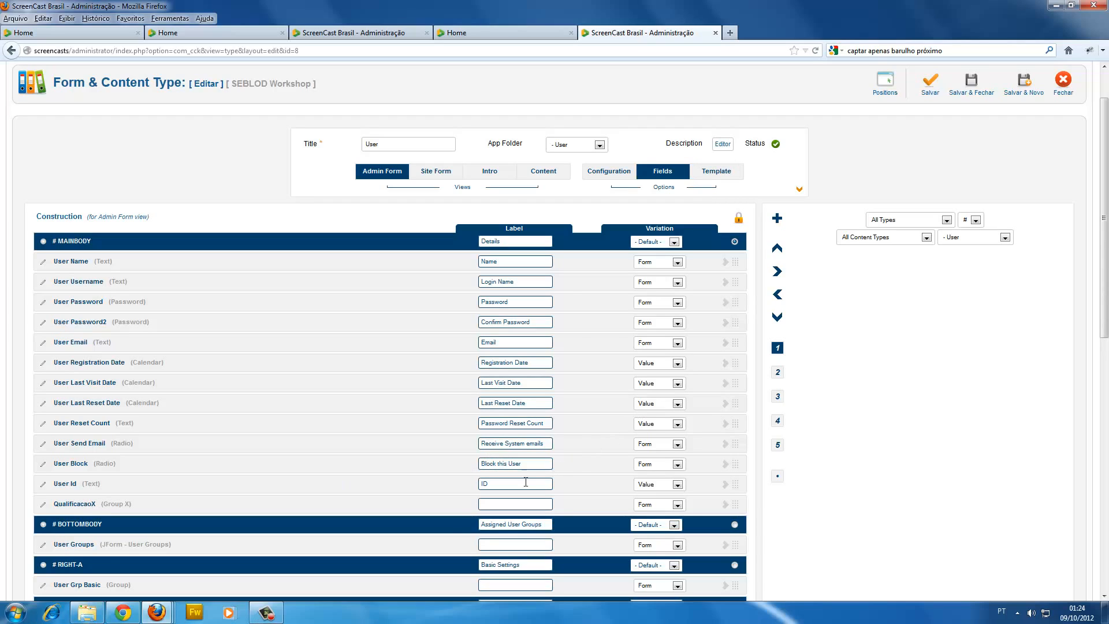
Label the QualificacaoX field "Qualificação do Usuário" and save and close the User content type.
{"action": "type", "text": "Qu"}
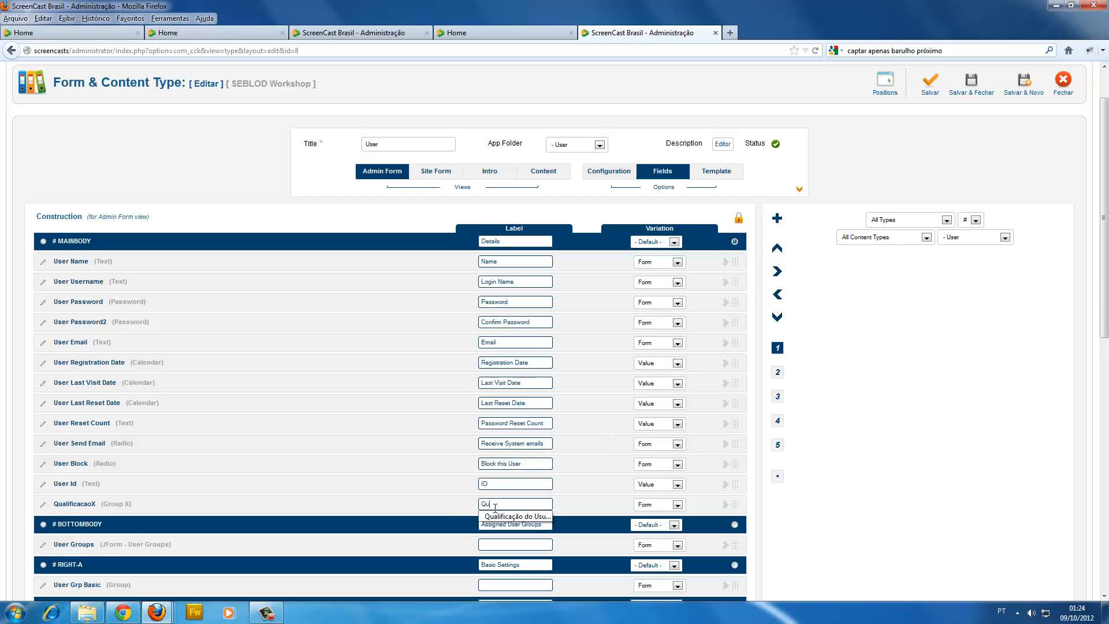
{"action": "type", "text": "alificação do Usuário"}
{"action": "scroll", "coordinate": [520, 503], "scroll_direction": "up", "scroll_amount": 2}
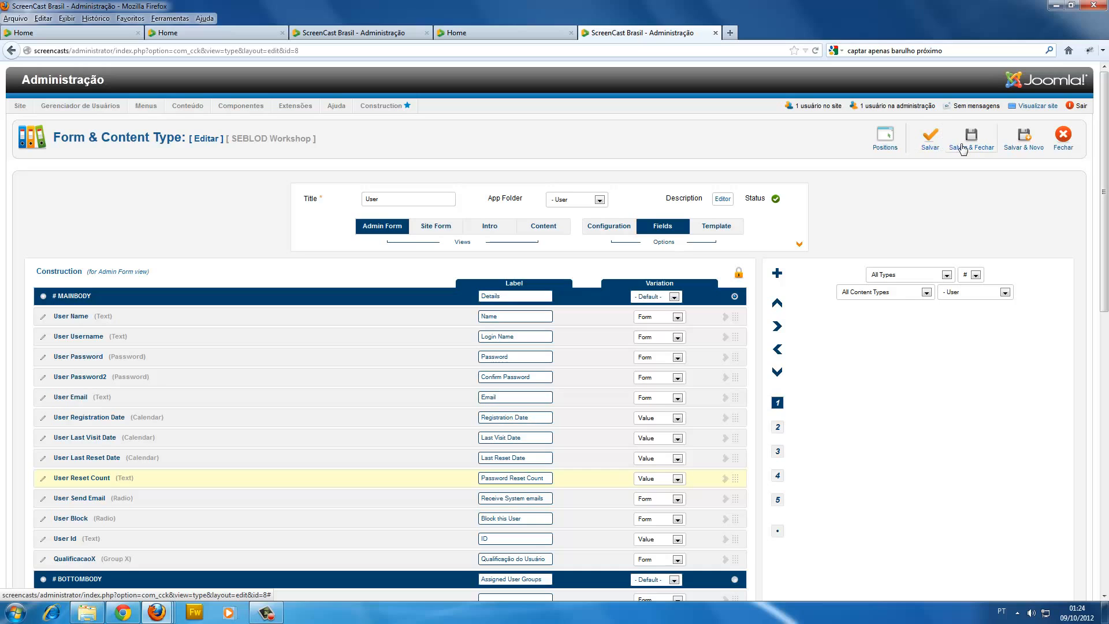
{"action": "left_click", "coordinate": [960, 149]}
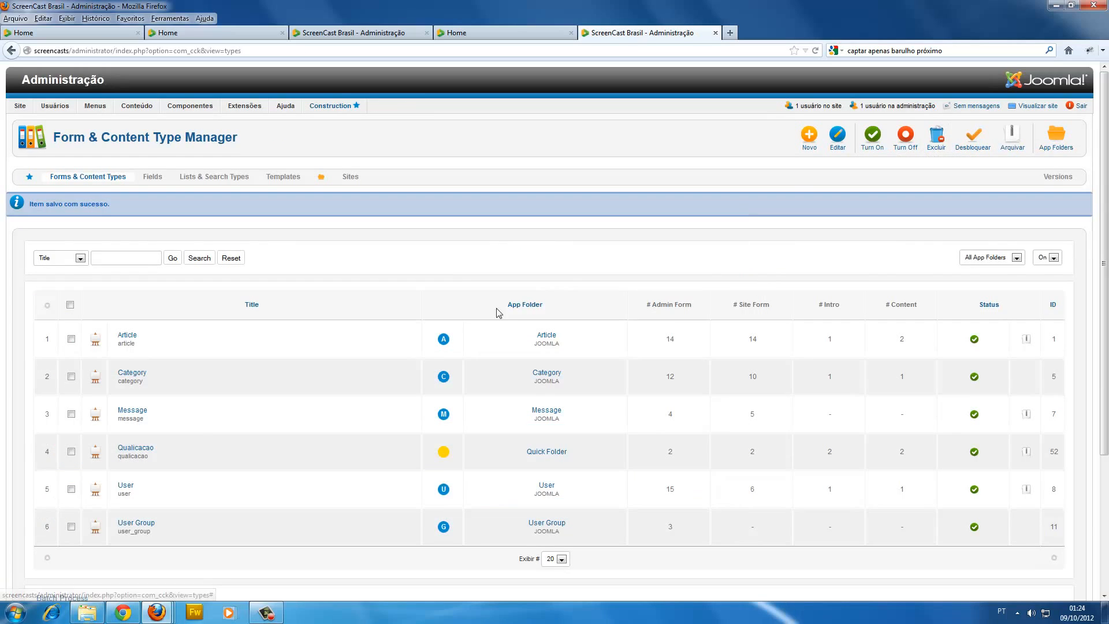
Highlight the Qualicacao content type's internal name in the list and open the User content type in a new browser tab.
{"action": "scroll", "coordinate": [495, 312], "scroll_direction": "down", "scroll_amount": 5}
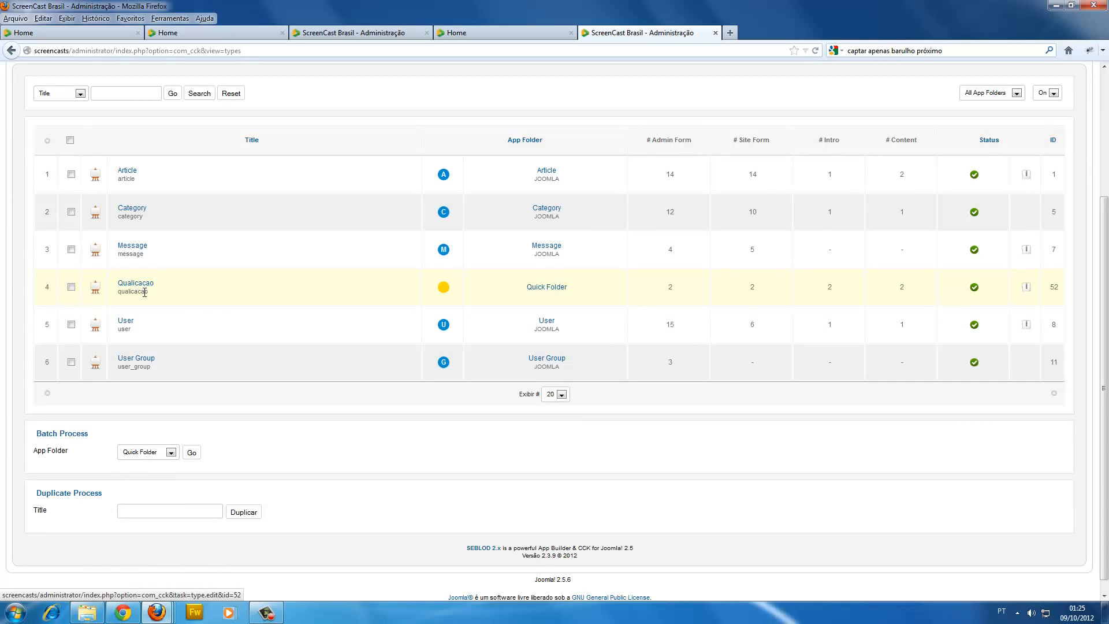
{"action": "left_click_drag", "start_coordinate": [148, 292], "coordinate": [122, 292]}
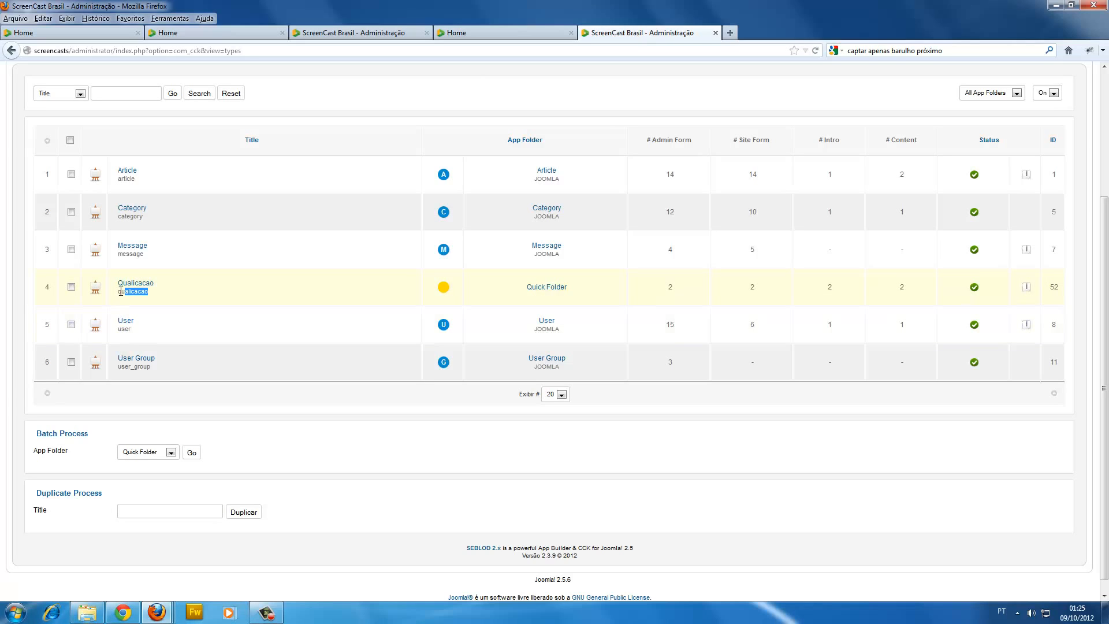
{"action": "left_click_drag", "start_coordinate": [119, 291], "coordinate": [149, 296]}
{"action": "left_click", "coordinate": [130, 293]}
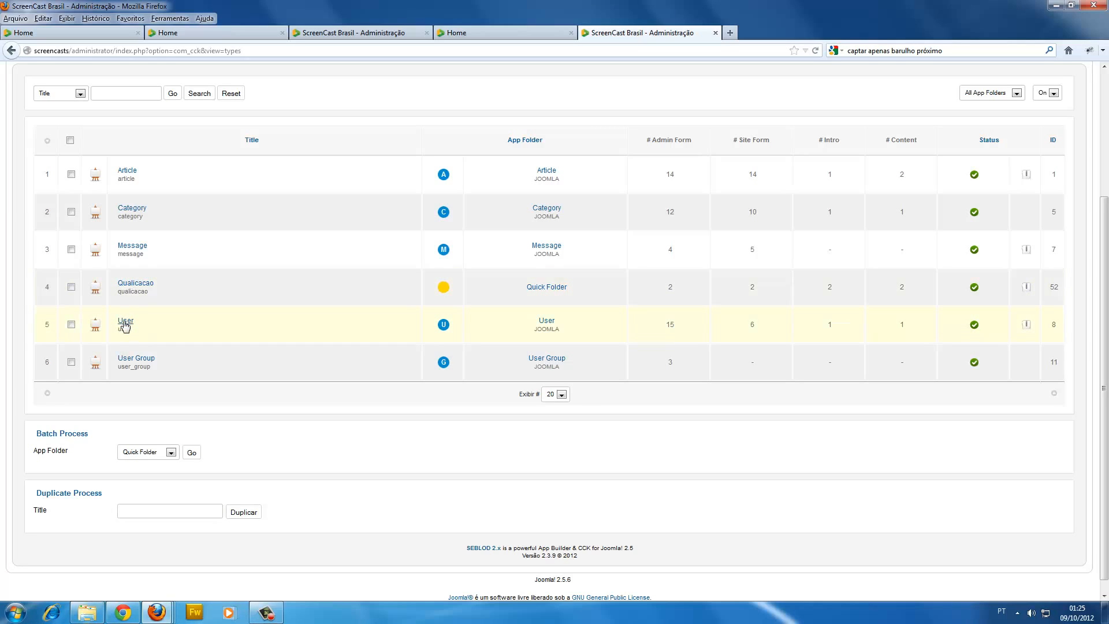
{"action": "right_click", "coordinate": [125, 326]}
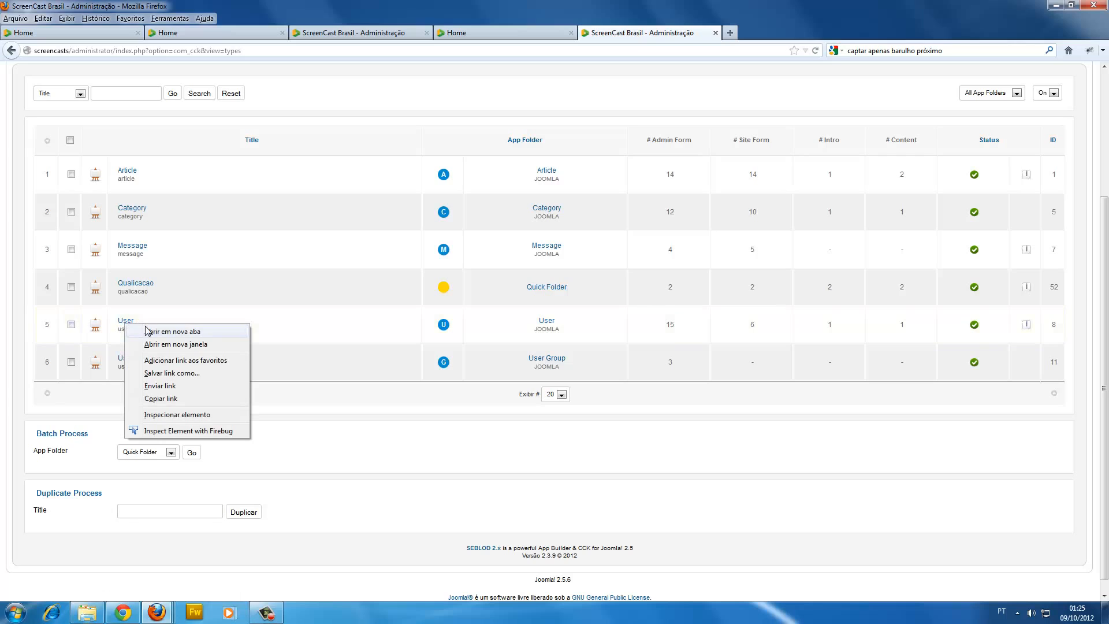
{"action": "left_click", "coordinate": [153, 333]}
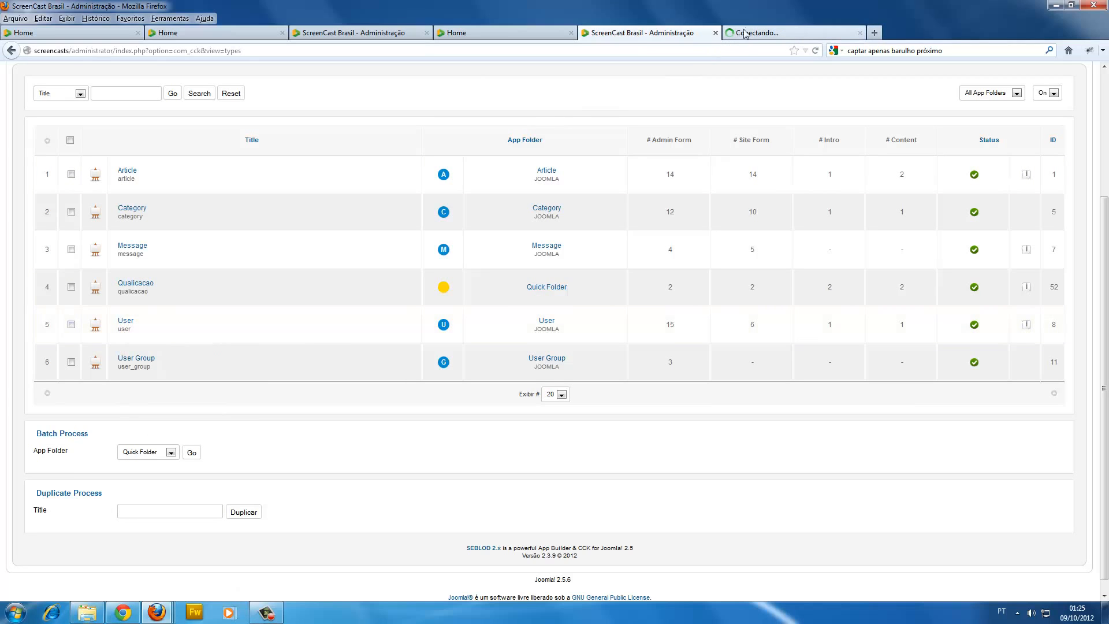
Highlight the Qualicacao content type's internal name in the list and switch to the browser tab with the User content type.
{"action": "triple_click", "coordinate": [146, 294]}
{"action": "left_click", "coordinate": [118, 305]}
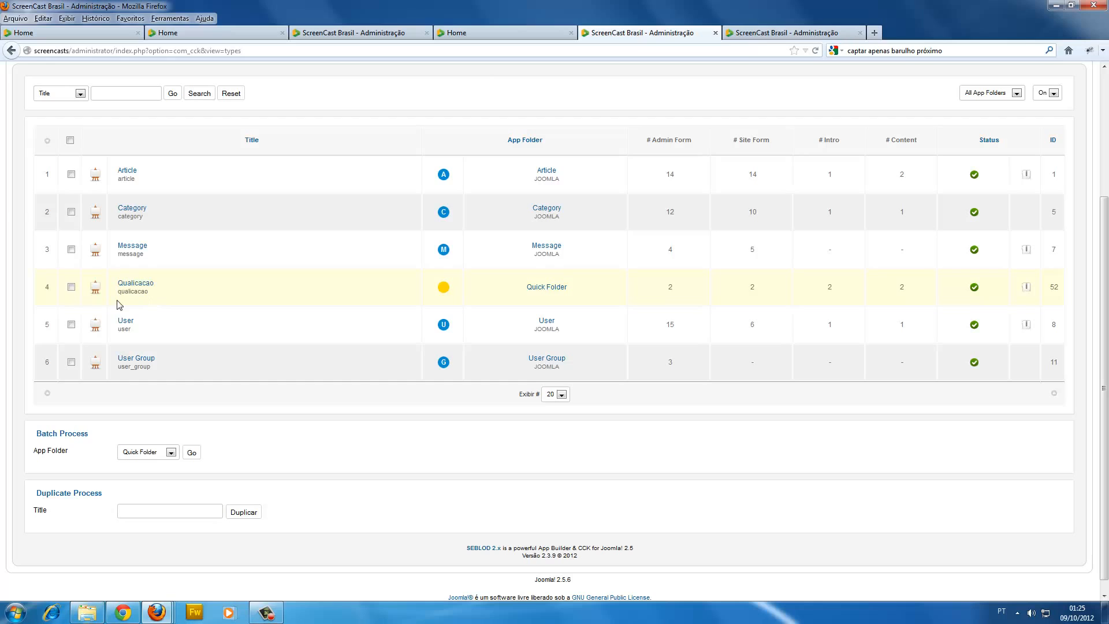
{"action": "left_click_drag", "start_coordinate": [120, 293], "coordinate": [145, 291]}
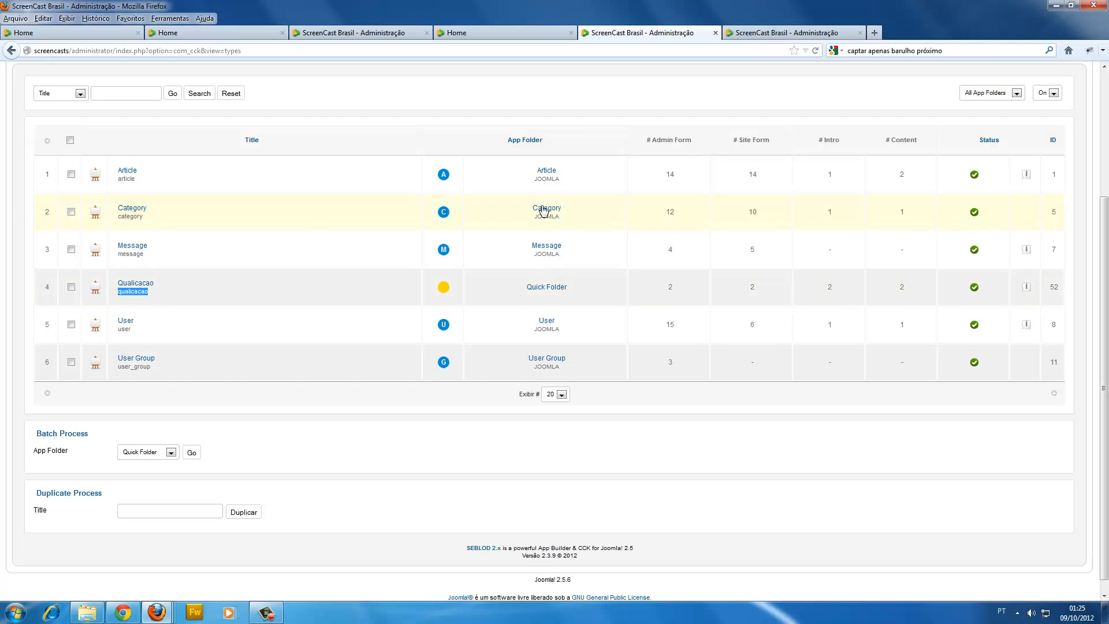
{"action": "left_click", "coordinate": [802, 33]}
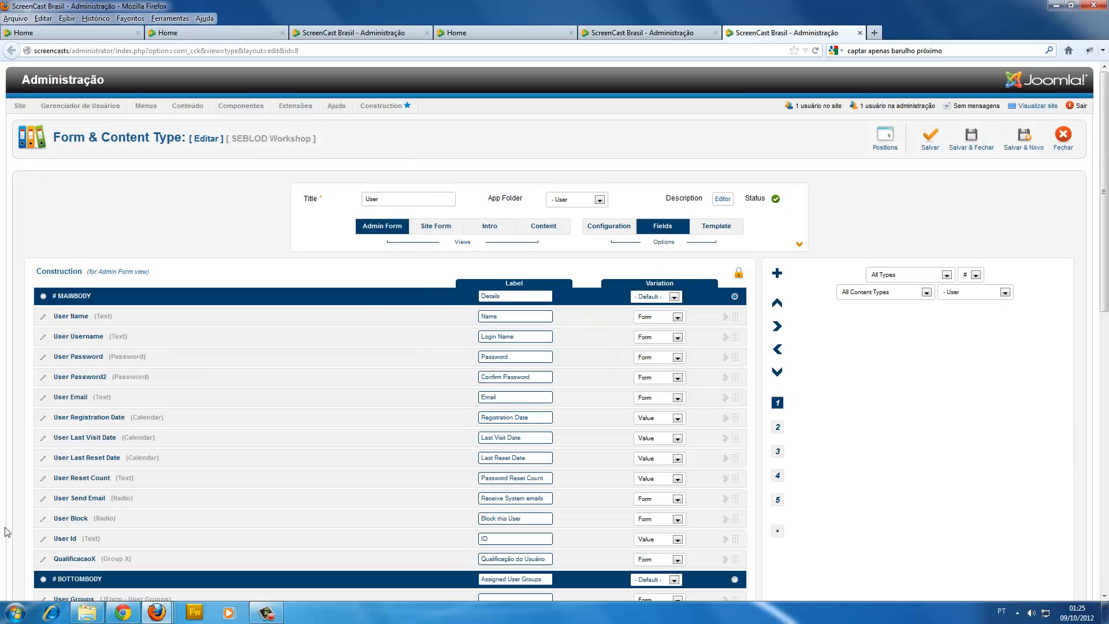
Correct the QualificacaoX field's Content Type (Form) to qualicacao, and save and close both the field and the User content type.
{"action": "left_click", "coordinate": [43, 560]}
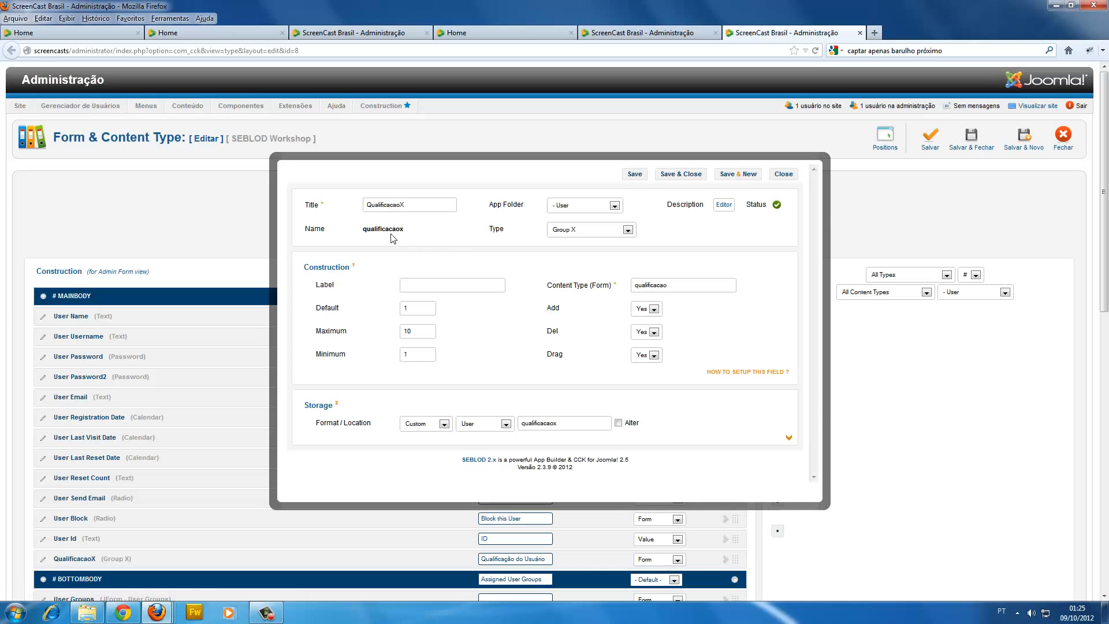
{"action": "left_click_drag", "start_coordinate": [367, 230], "coordinate": [371, 229]}
{"action": "left_click", "coordinate": [672, 286]}
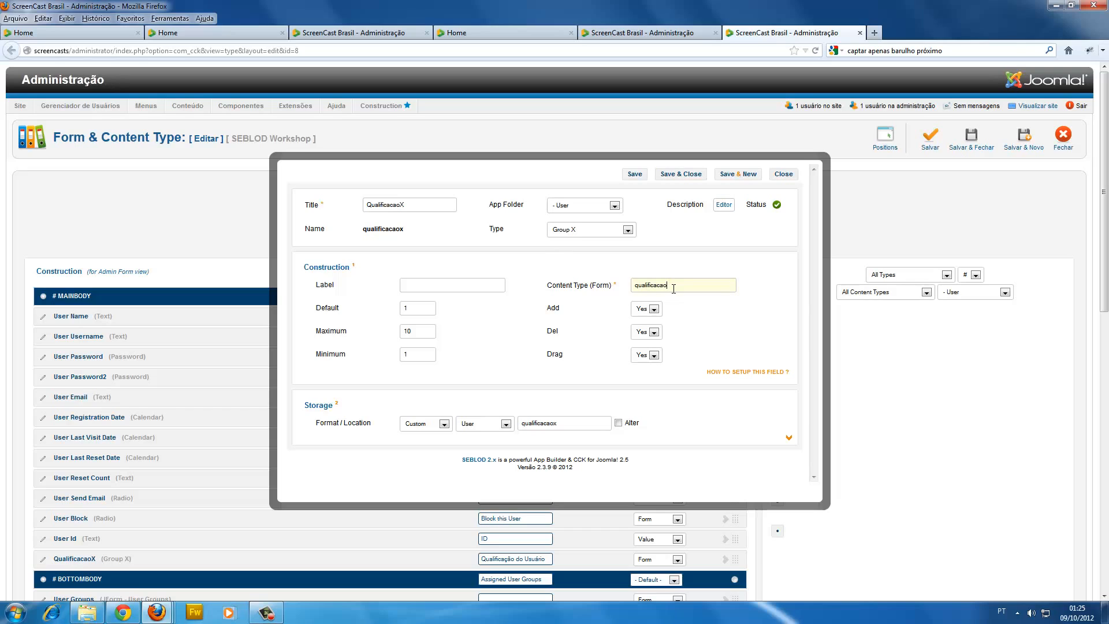
{"action": "key", "text": "Left"}
{"action": "key", "text": "Left"}
{"action": "key", "text": "Left"}
{"action": "key", "text": "Left"}
{"action": "key", "text": "Left"}
{"action": "key", "text": "BackSpace"}
{"action": "key", "text": "BackSpace"}
{"action": "left_click", "coordinate": [682, 174]}
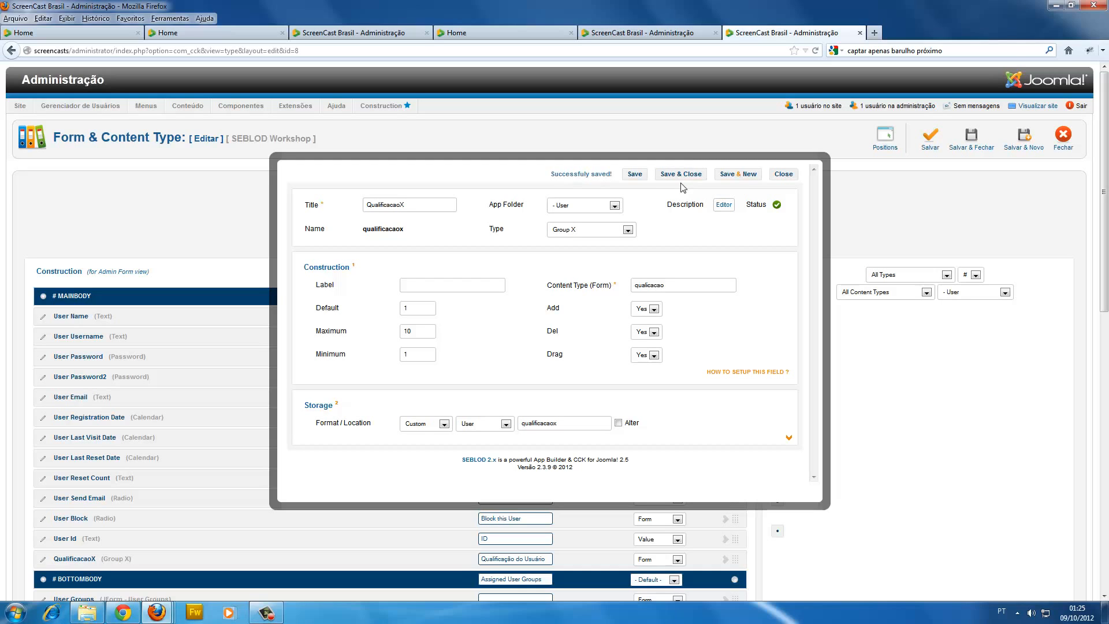
{"action": "left_click", "coordinate": [937, 142]}
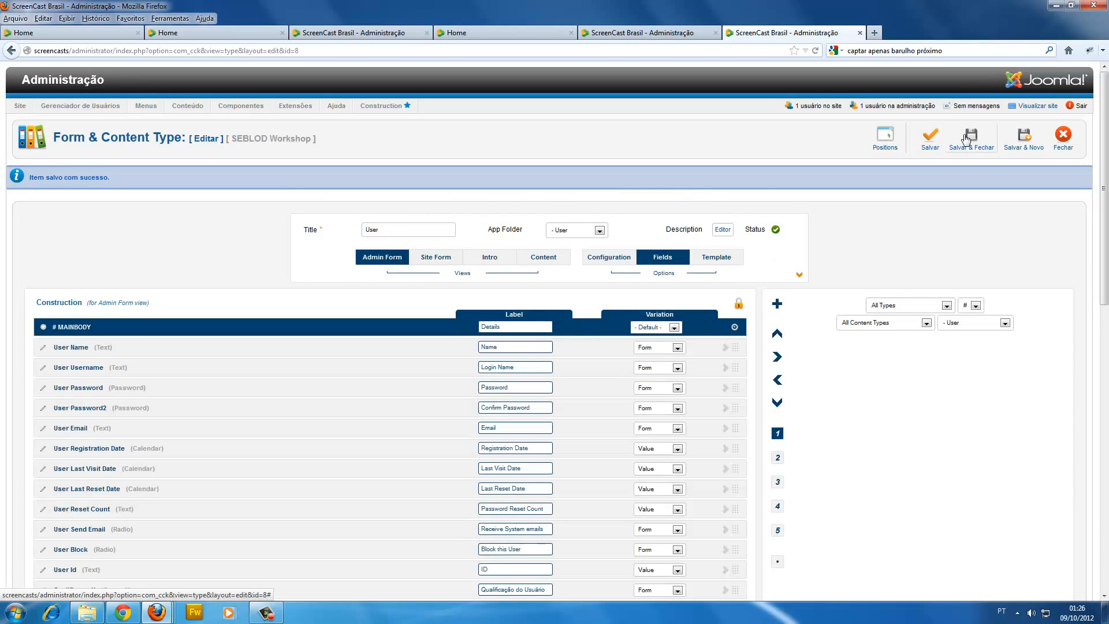
{"action": "left_click", "coordinate": [958, 142]}
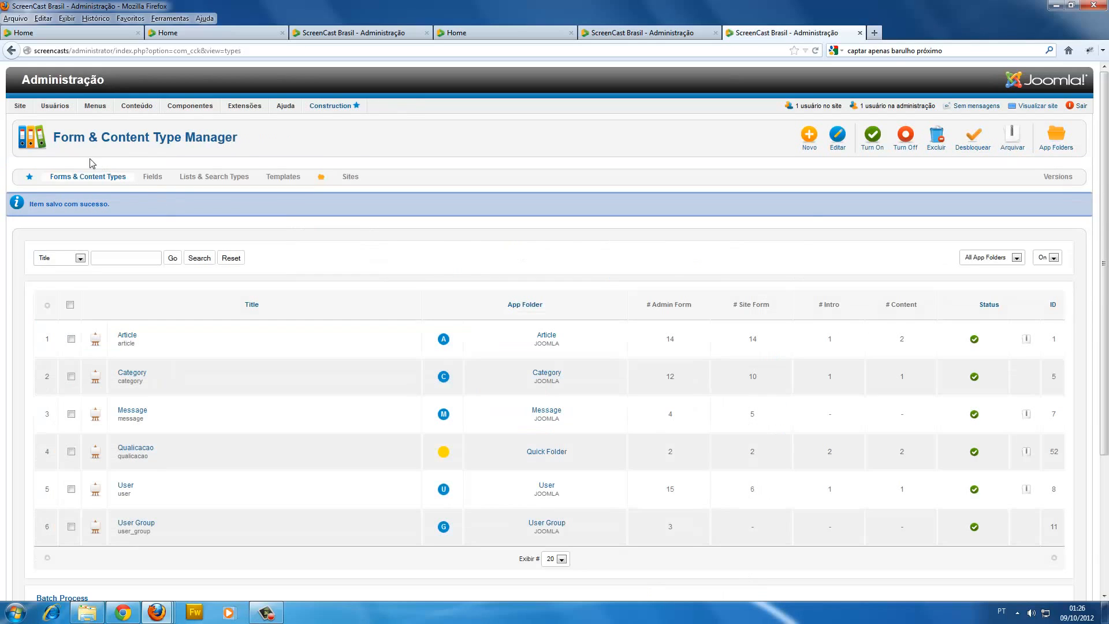
Open the first listed user's record from the user manager and locate its Qualificação do Usuário fields.
{"action": "mouse_move", "coordinate": [55, 110]}
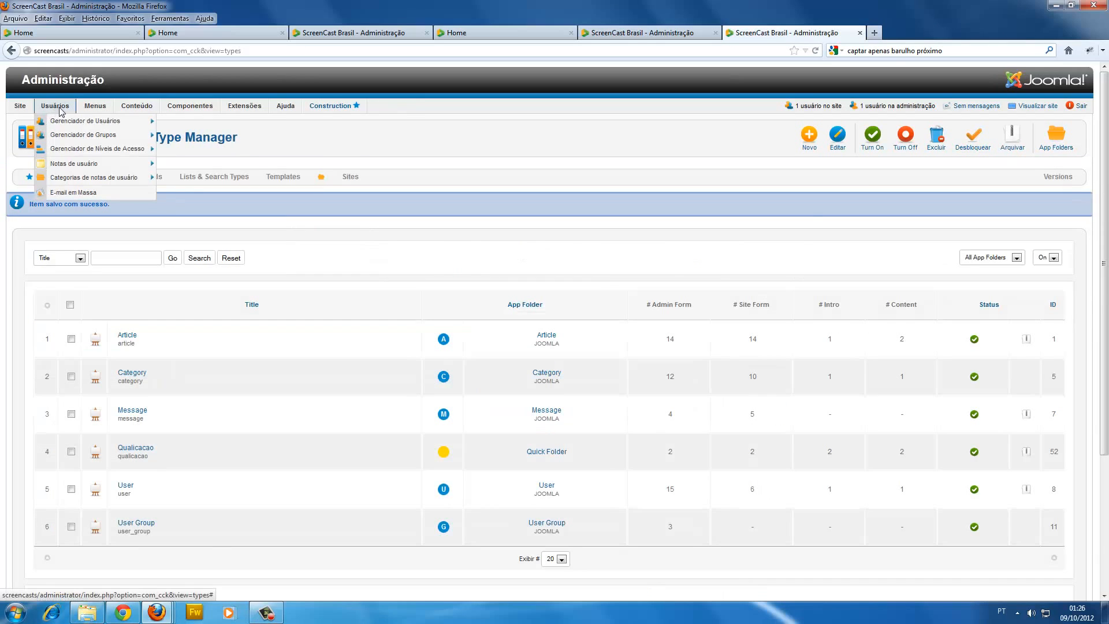
{"action": "mouse_move", "coordinate": [74, 143]}
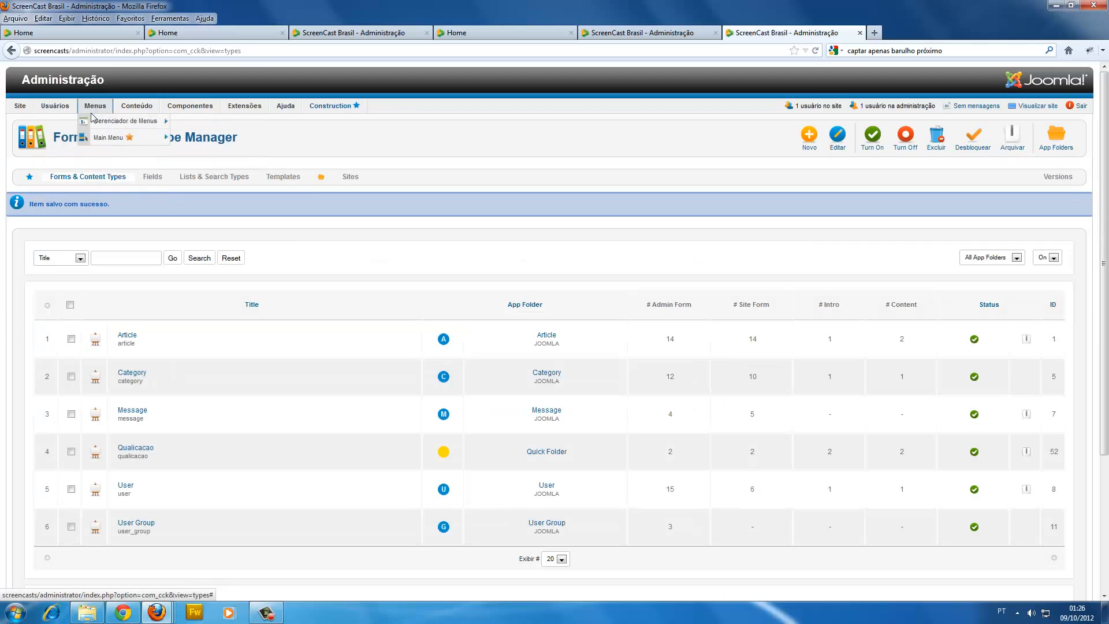
{"action": "left_click", "coordinate": [73, 124]}
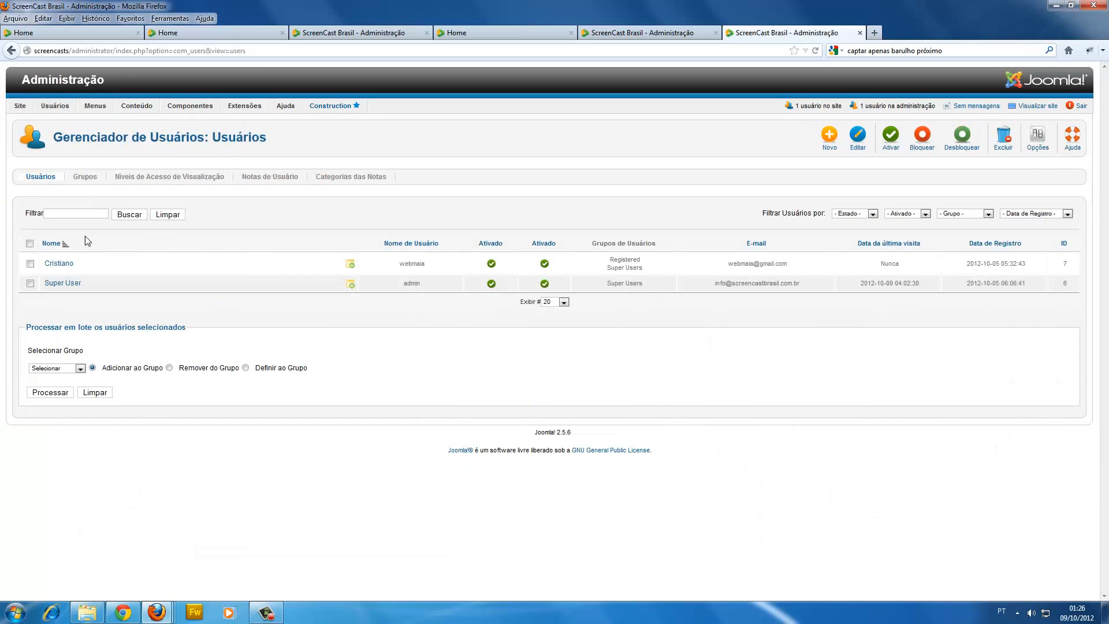
{"action": "left_click", "coordinate": [71, 263]}
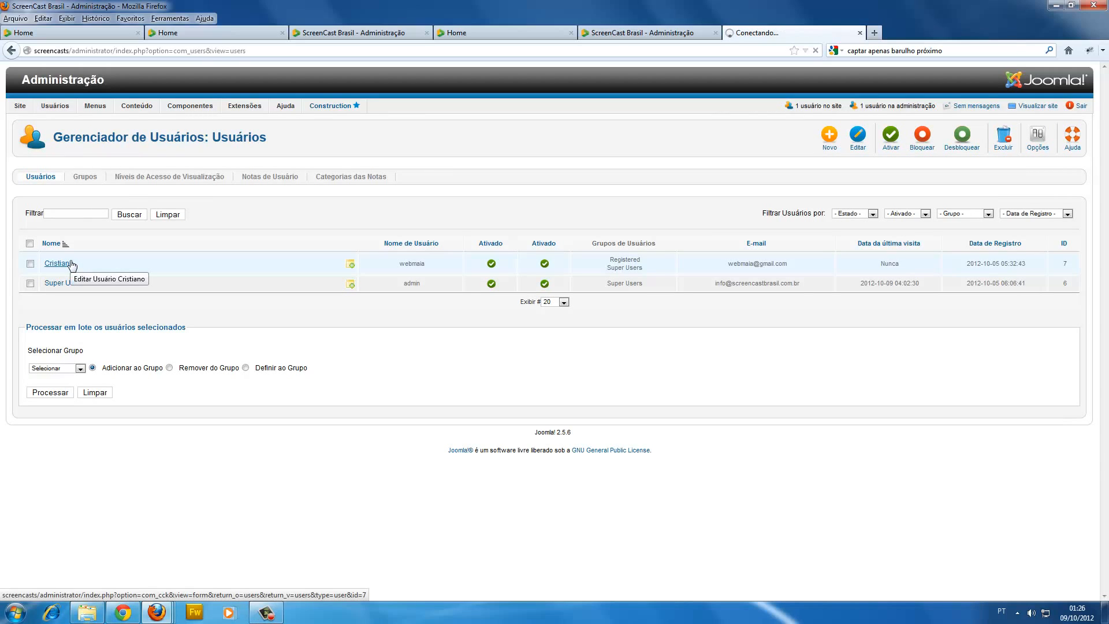
{"action": "scroll", "coordinate": [237, 300], "scroll_direction": "down", "scroll_amount": 5}
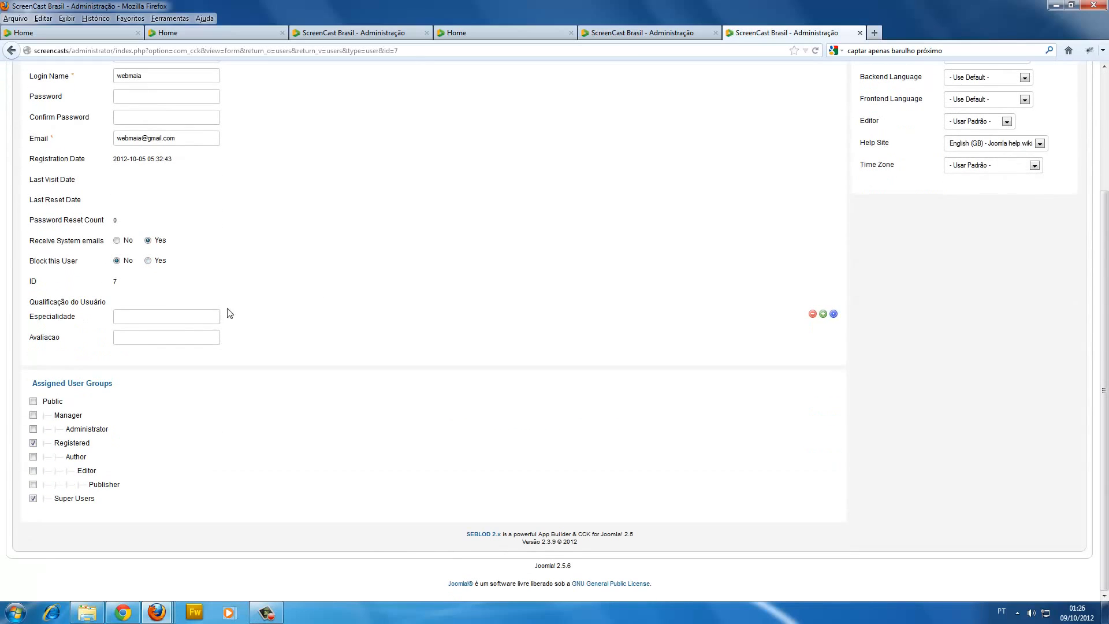
{"action": "left_click_drag", "start_coordinate": [29, 313], "coordinate": [138, 305]}
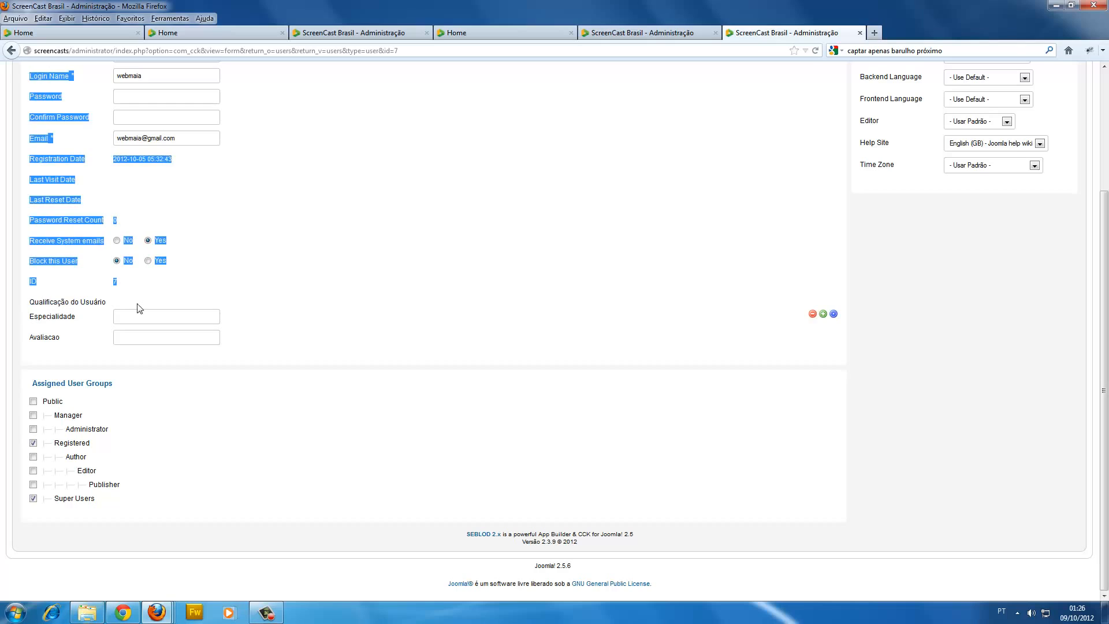
{"action": "left_click", "coordinate": [281, 306]}
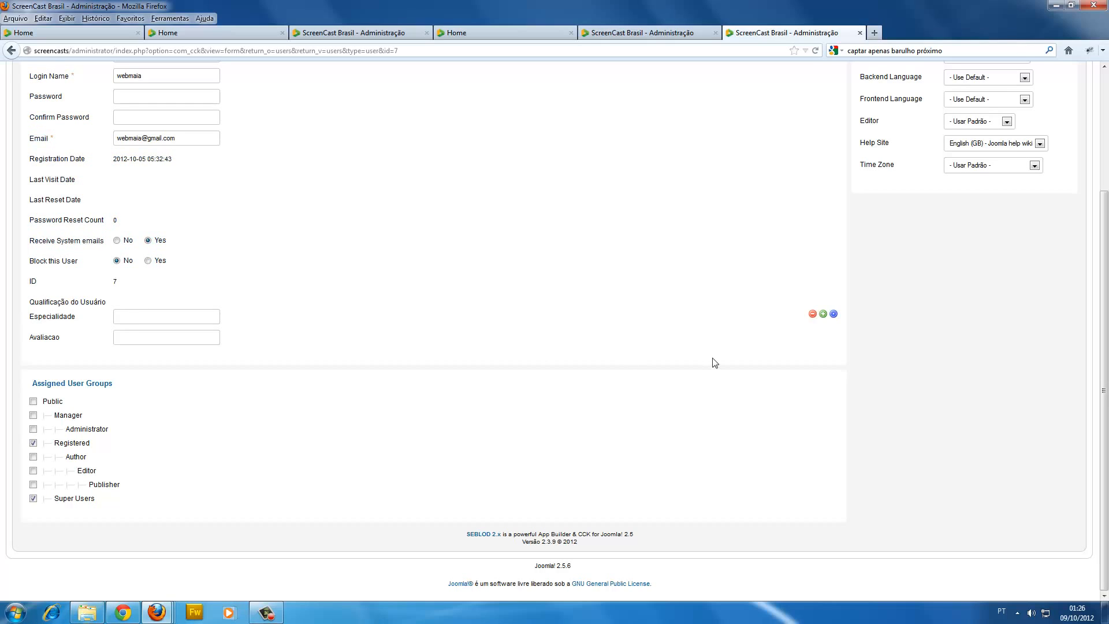
Add eight more Especialidade and Avaliacao groups under the user's Qualificação do Usuário field.
{"action": "left_click", "coordinate": [824, 315]}
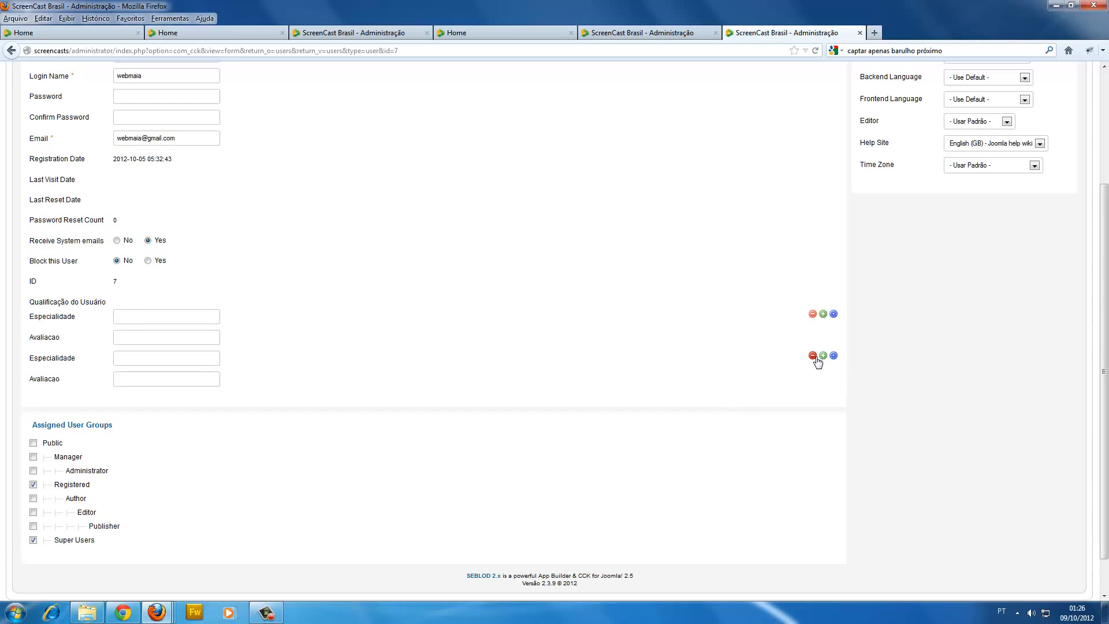
{"action": "left_click", "coordinate": [823, 356]}
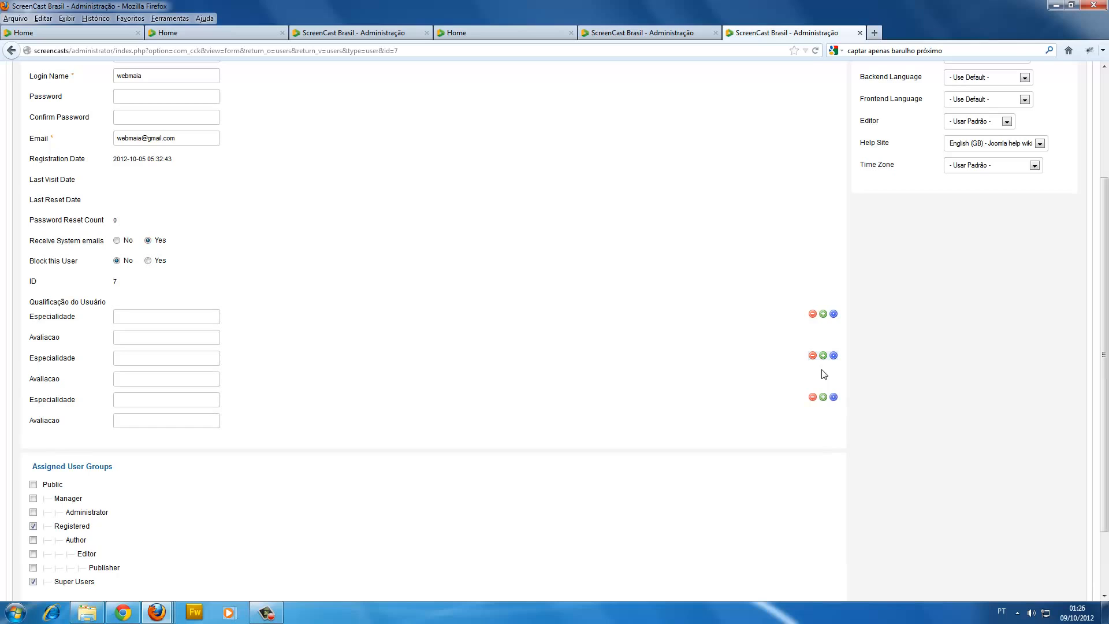
{"action": "left_click", "coordinate": [823, 398]}
{"action": "left_click", "coordinate": [823, 439]}
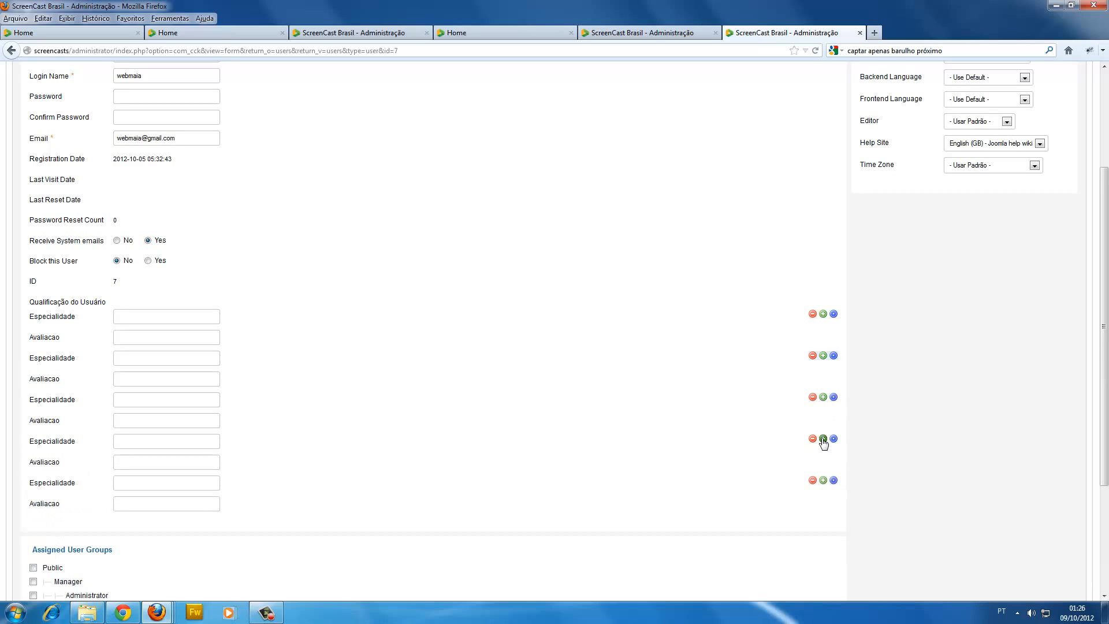
{"action": "scroll", "coordinate": [826, 434], "scroll_direction": "down", "scroll_amount": 2}
{"action": "left_click", "coordinate": [824, 425]}
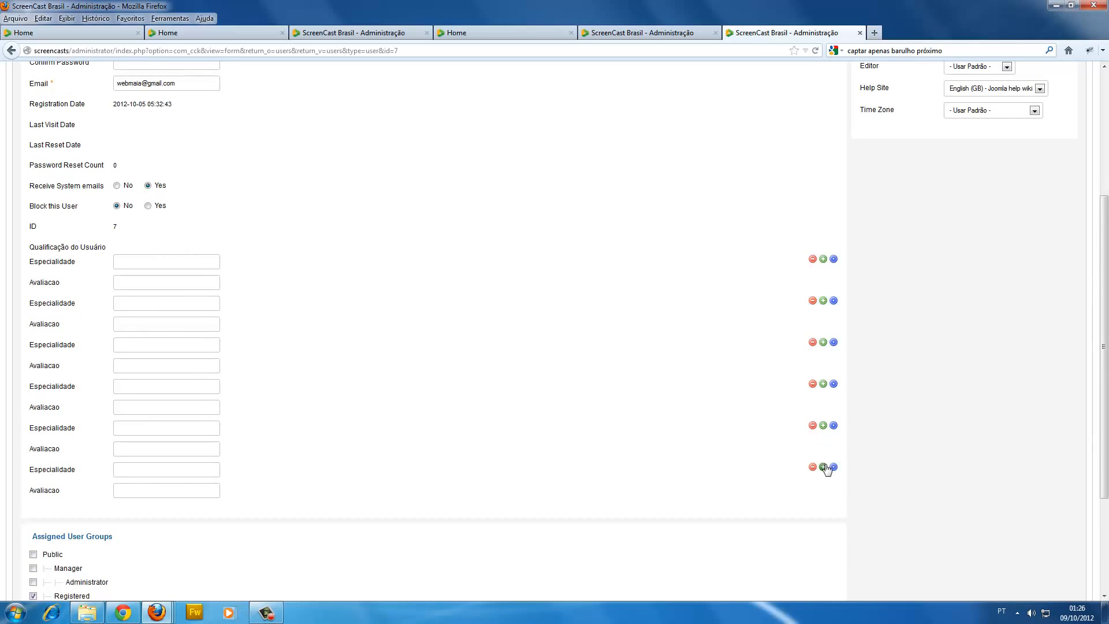
{"action": "left_click", "coordinate": [823, 468]}
{"action": "scroll", "coordinate": [823, 469], "scroll_direction": "down", "scroll_amount": 5}
{"action": "left_click", "coordinate": [823, 314]}
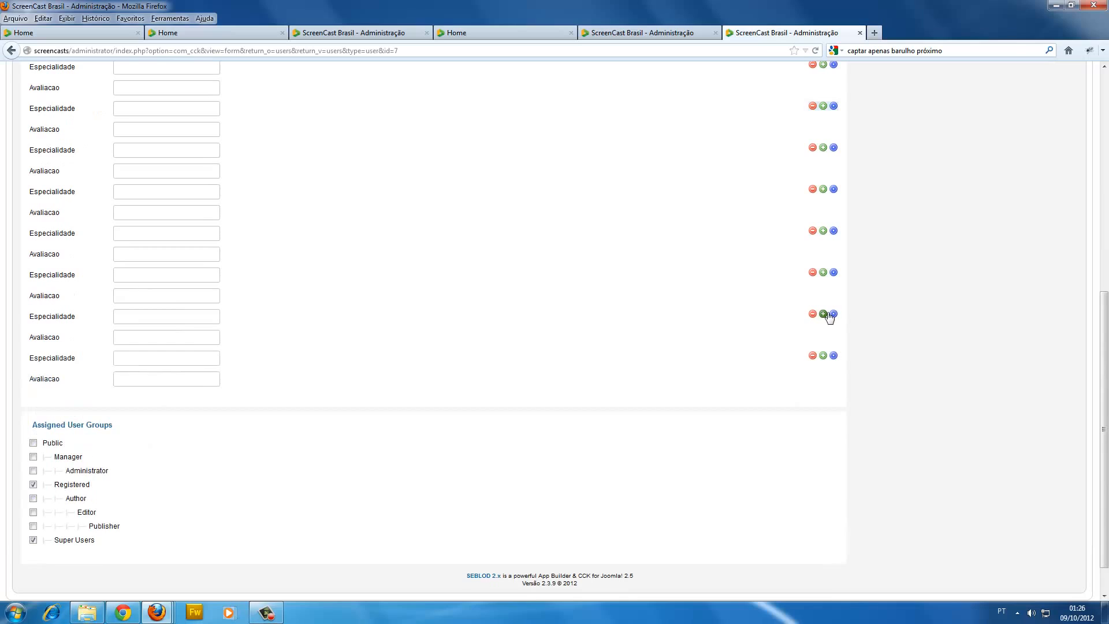
{"action": "left_click", "coordinate": [823, 355]}
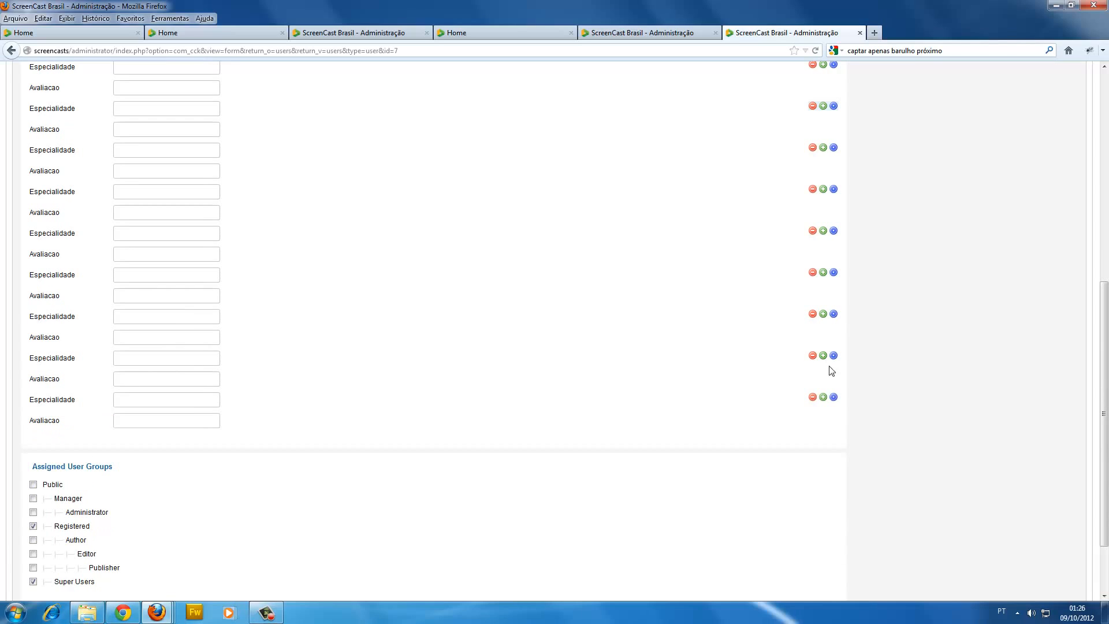
Move the last qualification group higher in the list and remove one of the groups.
{"action": "left_click_drag", "start_coordinate": [834, 396], "coordinate": [805, 203]}
{"action": "left_click", "coordinate": [813, 314]}
{"action": "scroll", "coordinate": [587, 373], "scroll_direction": "up", "scroll_amount": 8}
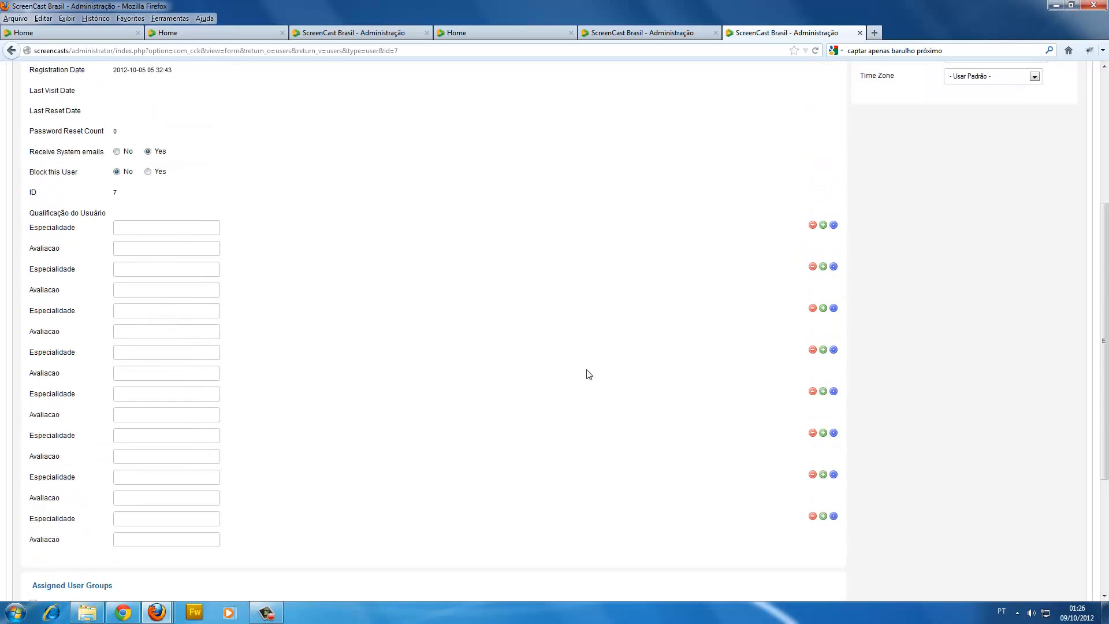
{"action": "scroll", "coordinate": [604, 379], "scroll_direction": "up", "scroll_amount": 3}
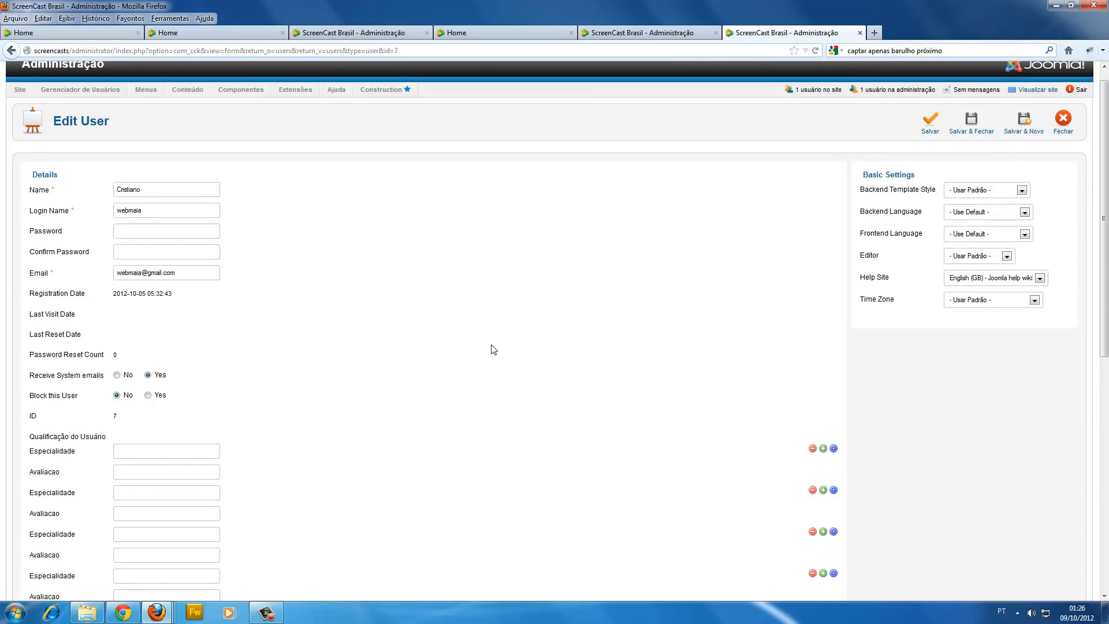
{"action": "scroll", "coordinate": [499, 349], "scroll_direction": "up", "scroll_amount": 1}
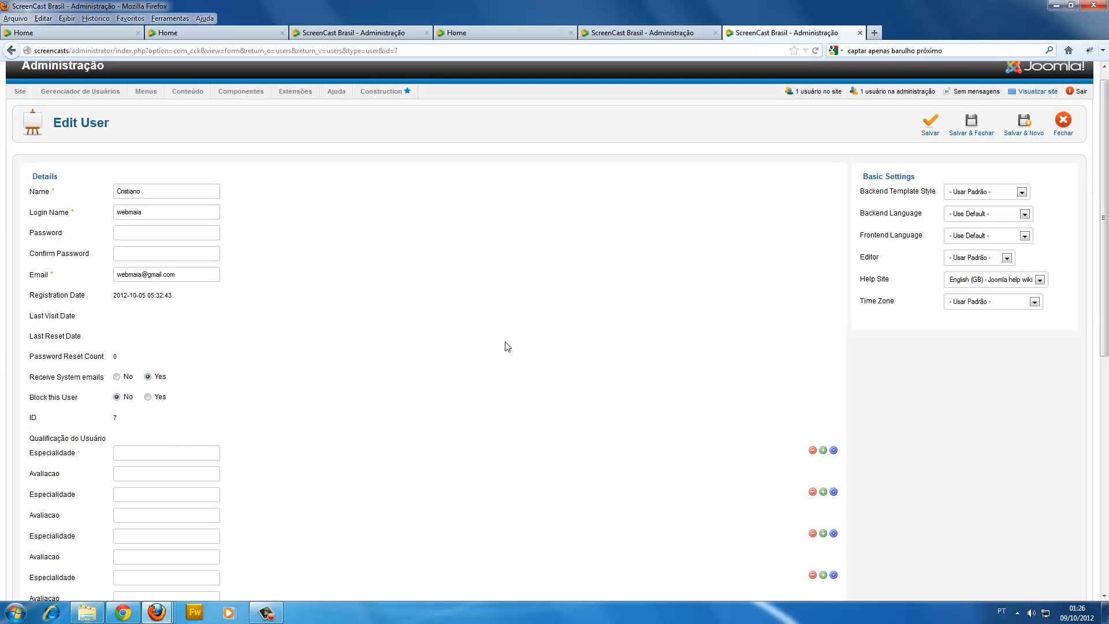